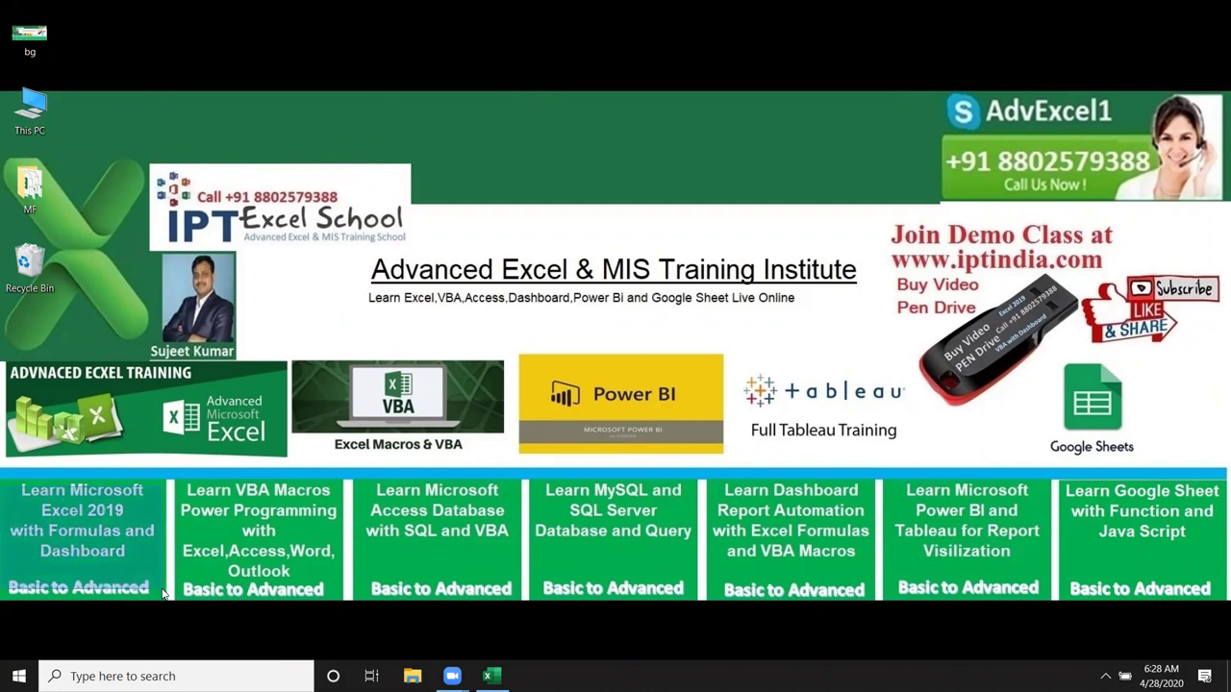
# Restore the Book1 Excel window from the taskbar so it covers the desktop
pyautogui.click(490, 676)
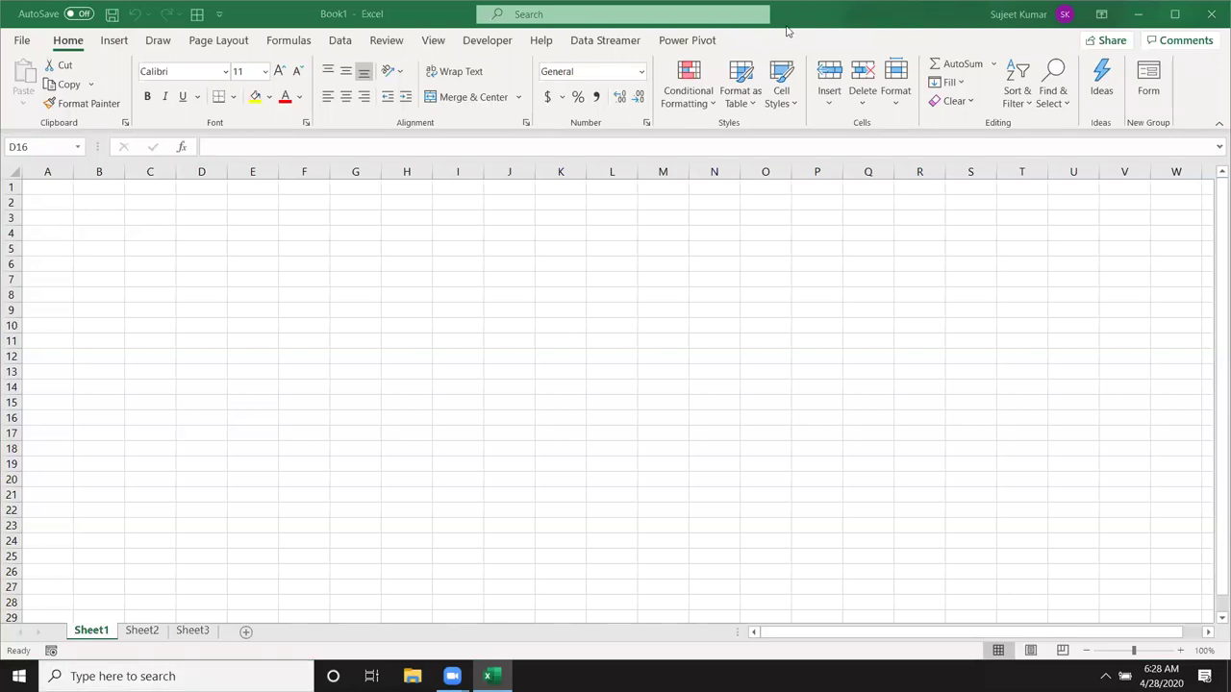
# On Sheet3, practise selecting B12, columns A–C, row 1, A1, column H, H1 and H12
pyautogui.click(192, 631)
pyautogui.click(98, 349)
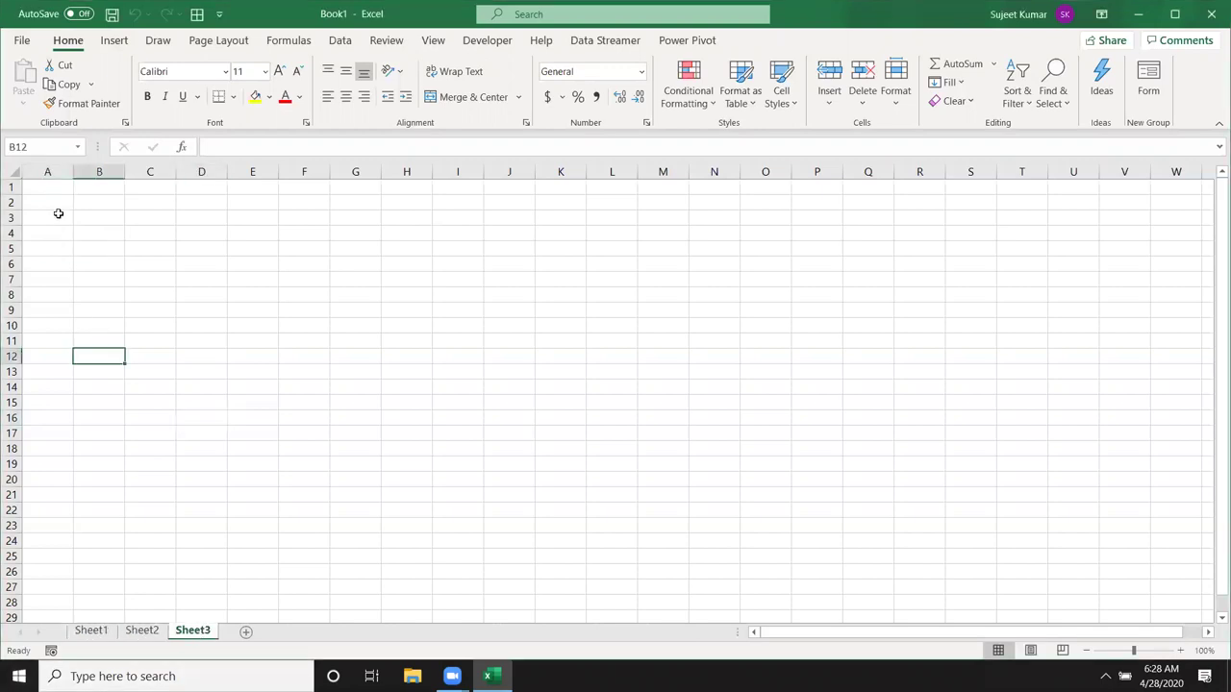
pyautogui.moveTo(47, 171); pyautogui.dragTo(151, 187)
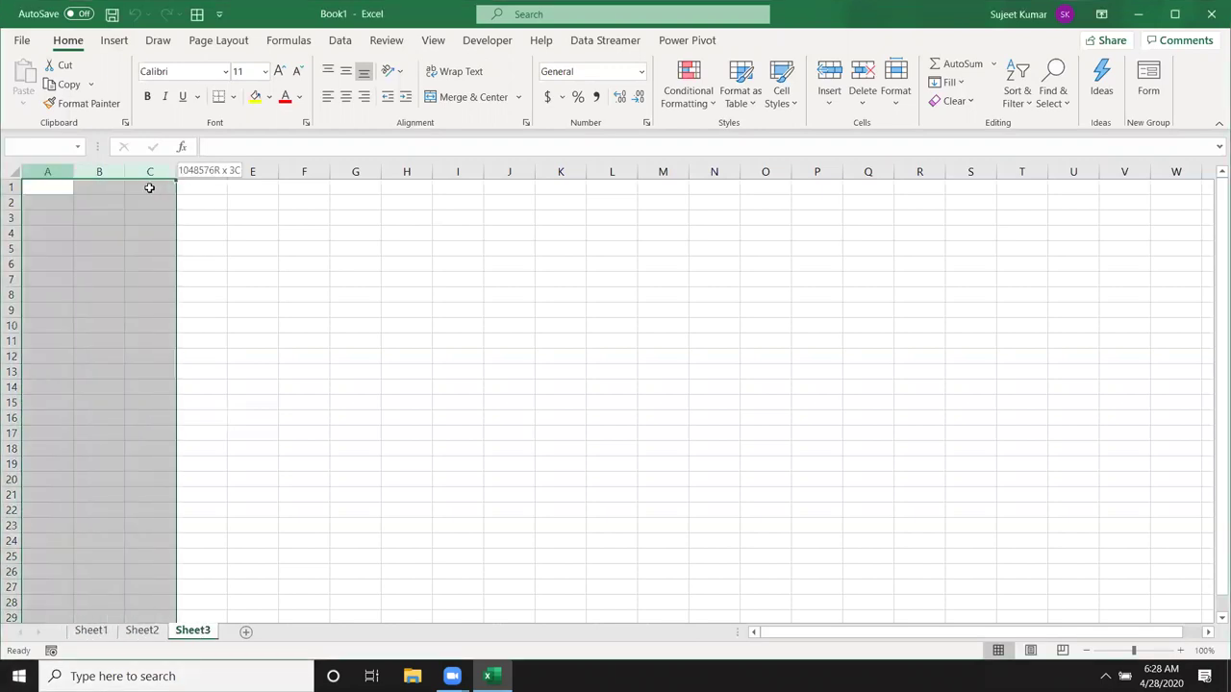
pyautogui.click(13, 187)
pyautogui.click(32, 187)
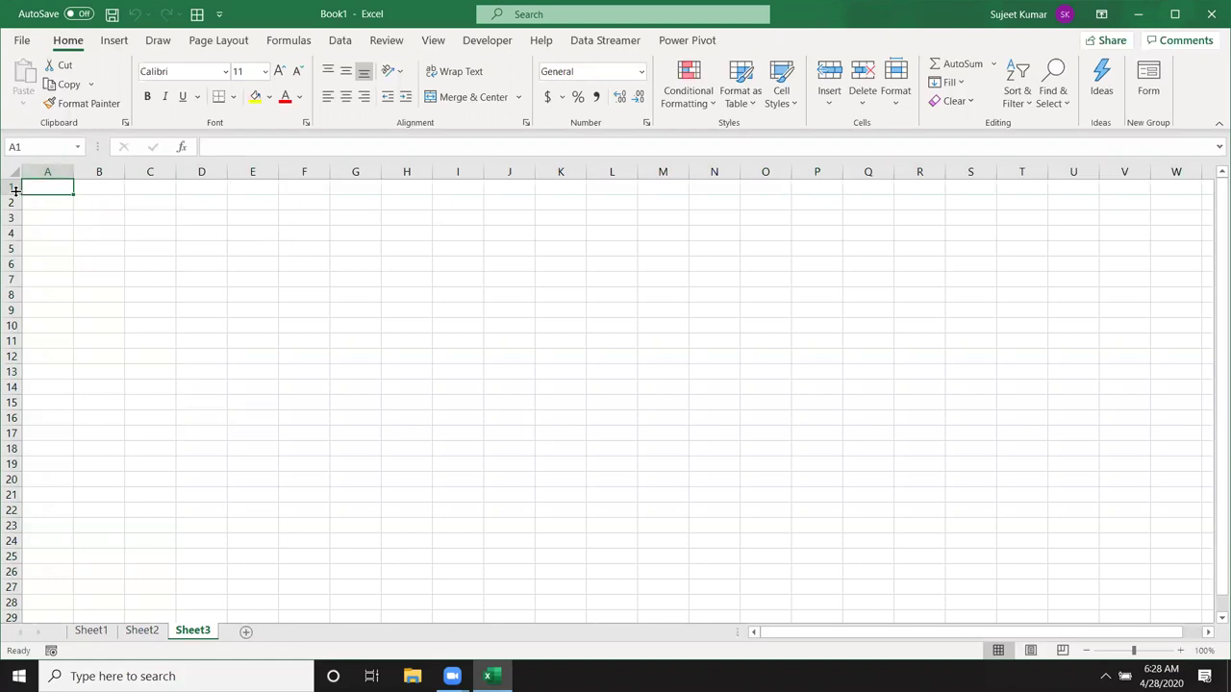
pyautogui.click(404, 171)
pyautogui.click(406, 183)
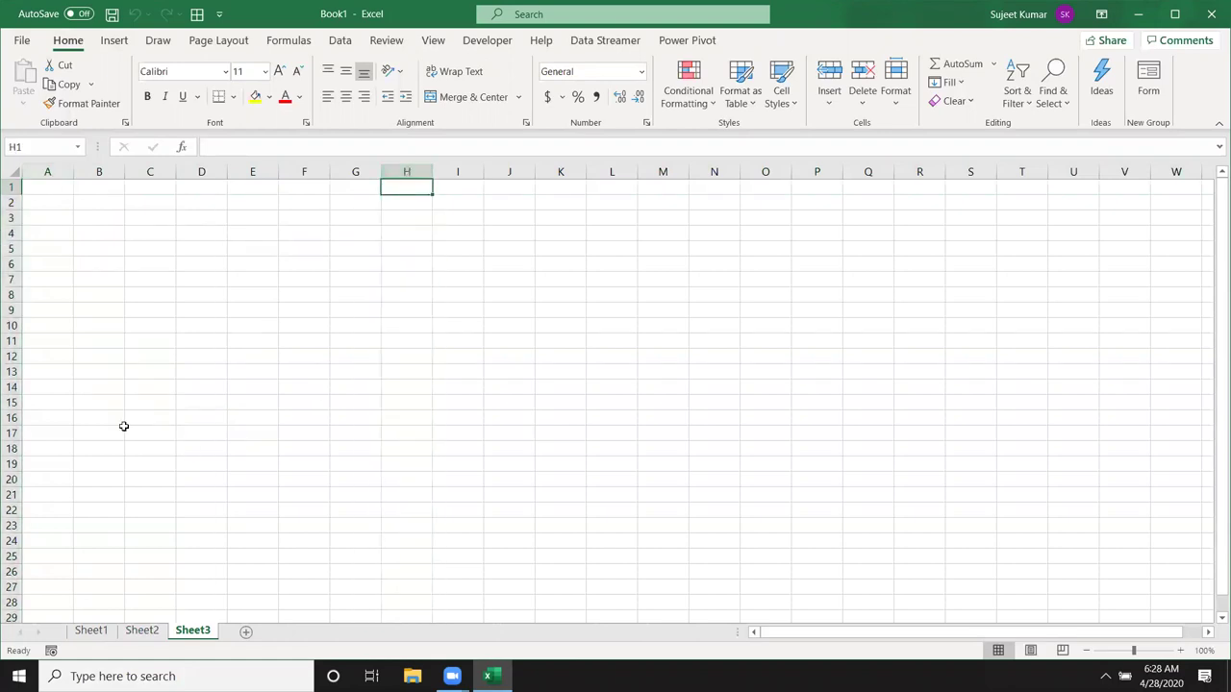
pyautogui.click(413, 358)
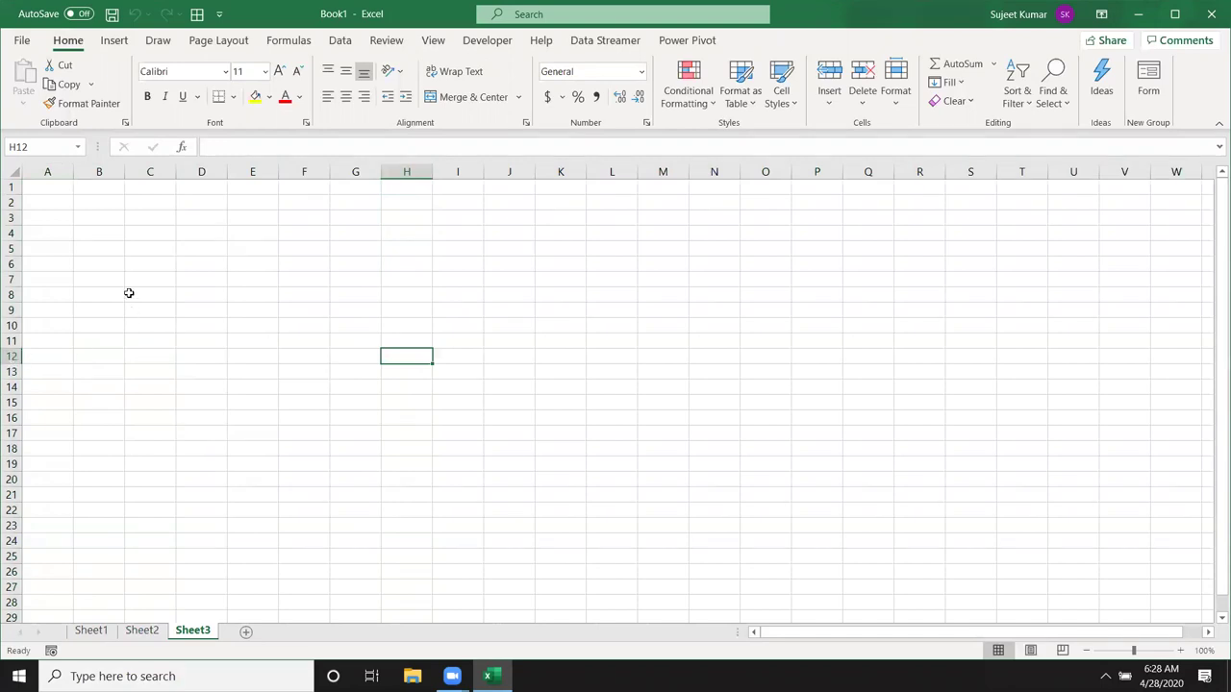
# Enter 20 in B5 and 30 in C5, then select column B
pyautogui.click(99, 247)
pyautogui.write('20')
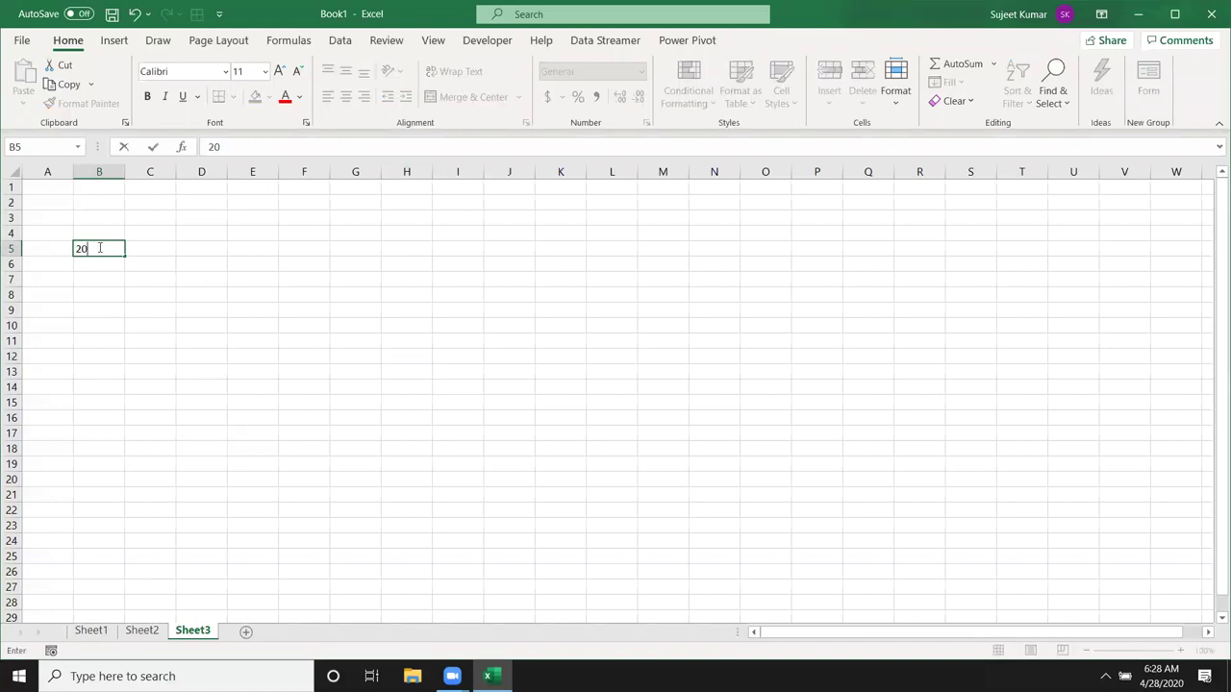
pyautogui.press('Tab')
pyautogui.write('30')
pyautogui.press('Tab')
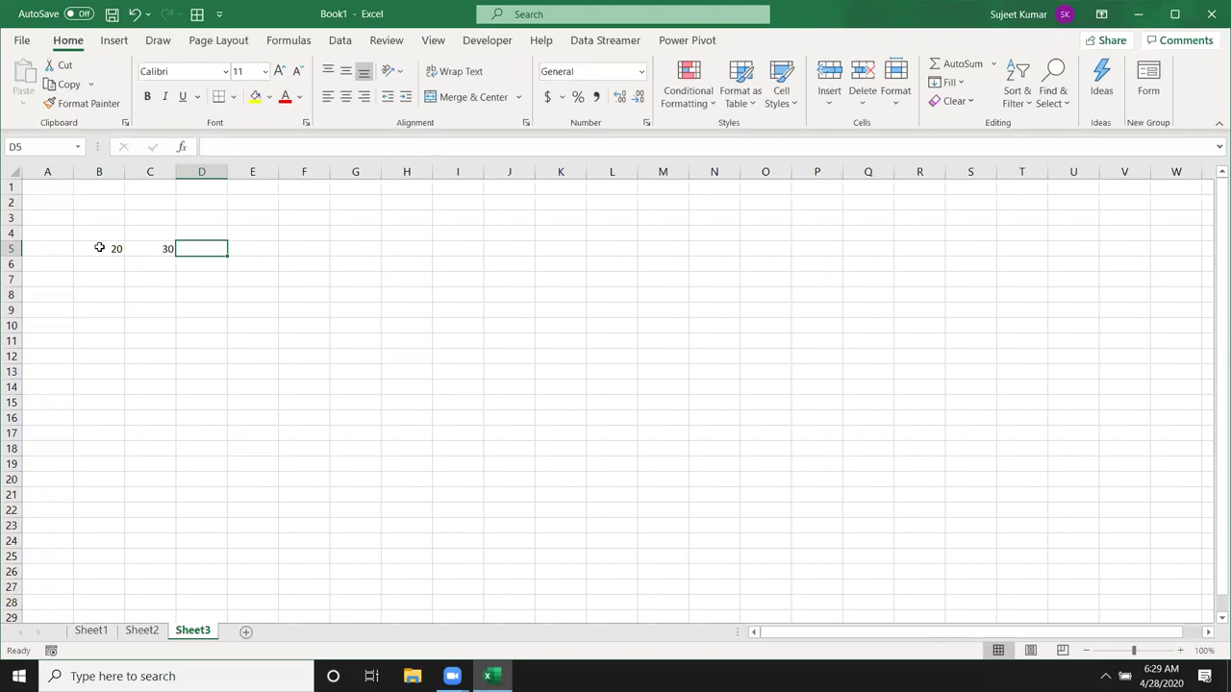
pyautogui.click(99, 173)
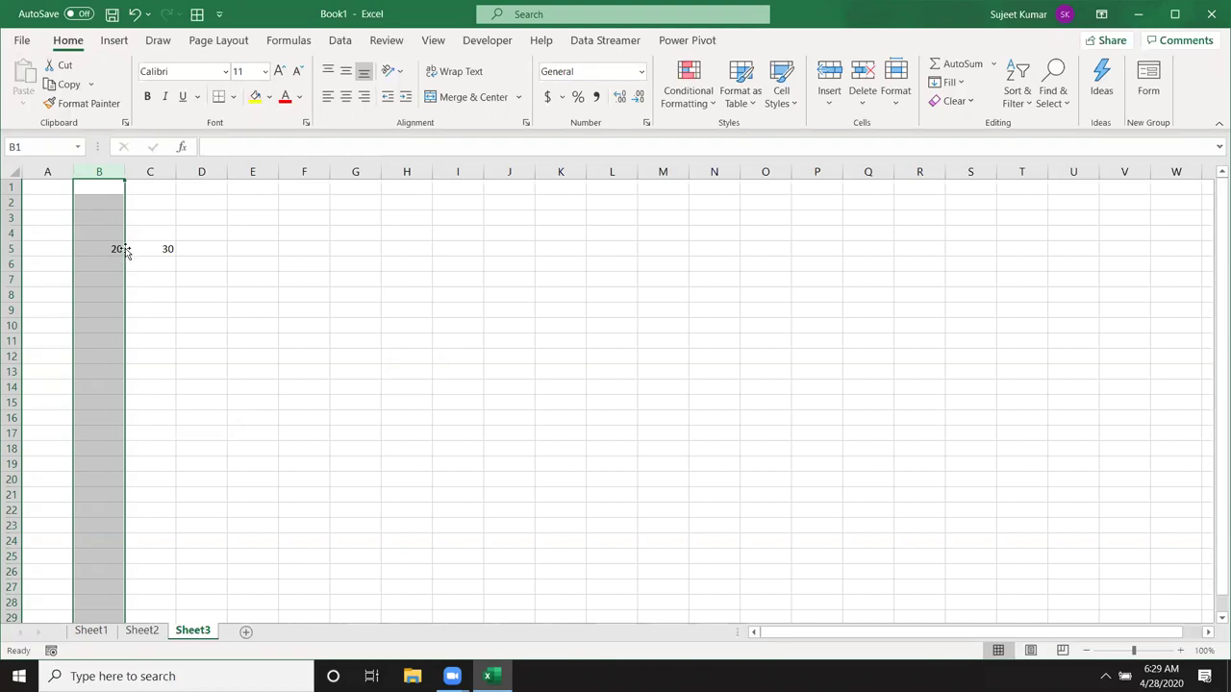
# Enter the formula =B5+C5 in D5 by clicking the cells
pyautogui.click(219, 248)
pyautogui.write('=')
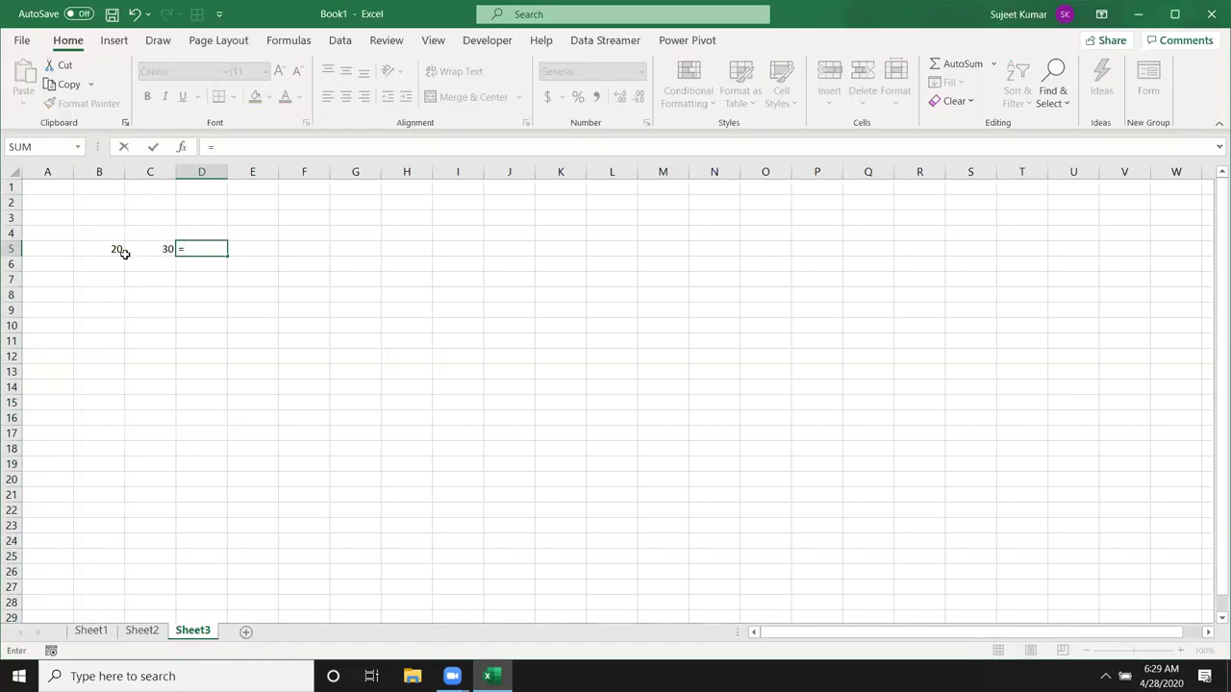
pyautogui.click(109, 248)
pyautogui.write('+')
pyautogui.click(140, 246)
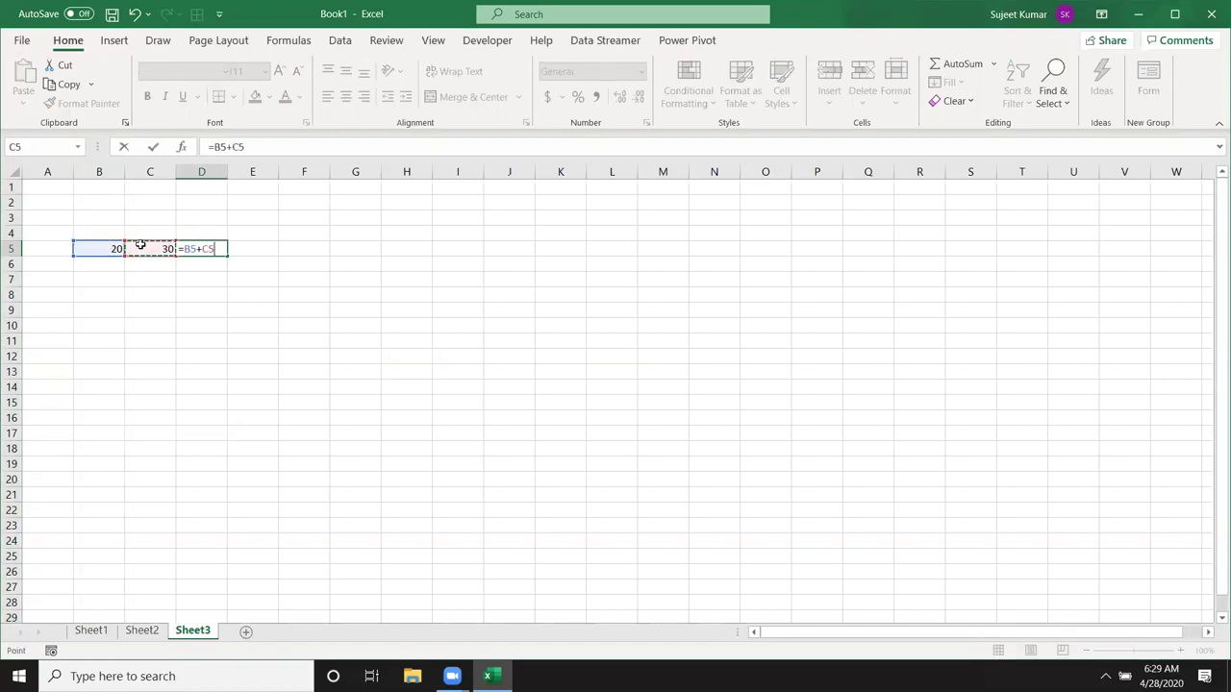
pyautogui.press('Return')
# Put =SUM(B5:C5) in D6, then review D5's formula references
pyautogui.write('=SUM(')
pyautogui.moveTo(140, 246); pyautogui.dragTo(108, 248)
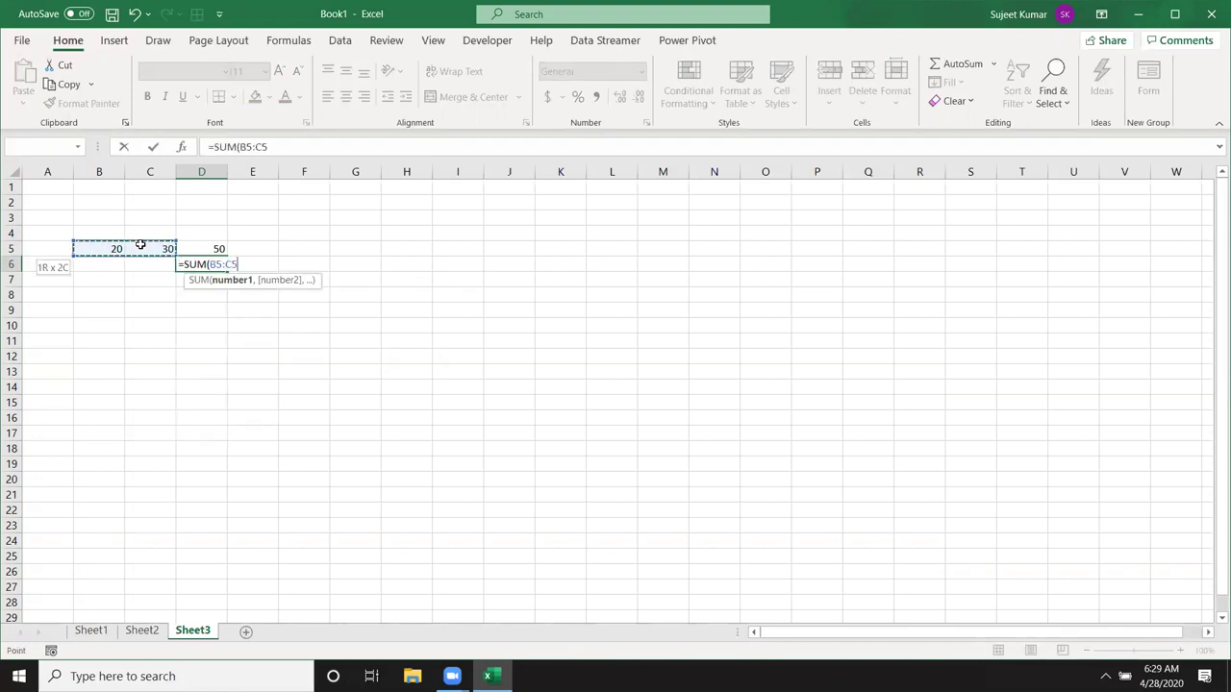
pyautogui.press('Return')
pyautogui.press('Up')
pyautogui.press('Up')
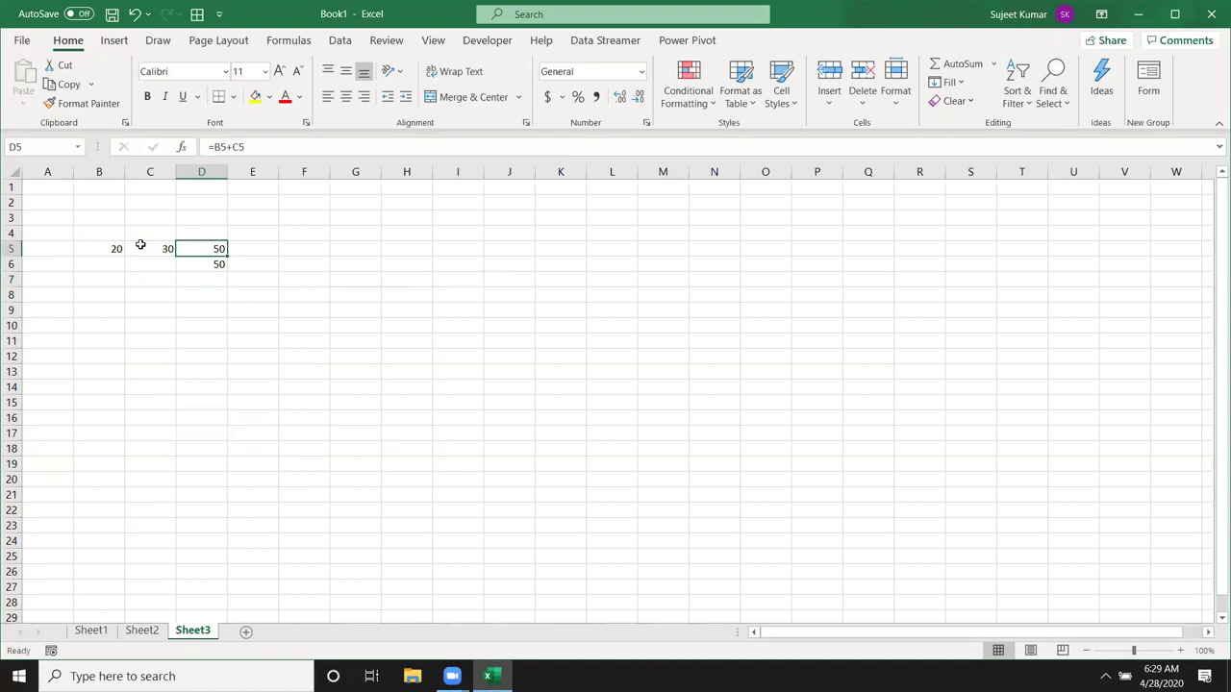
pyautogui.press('F2')
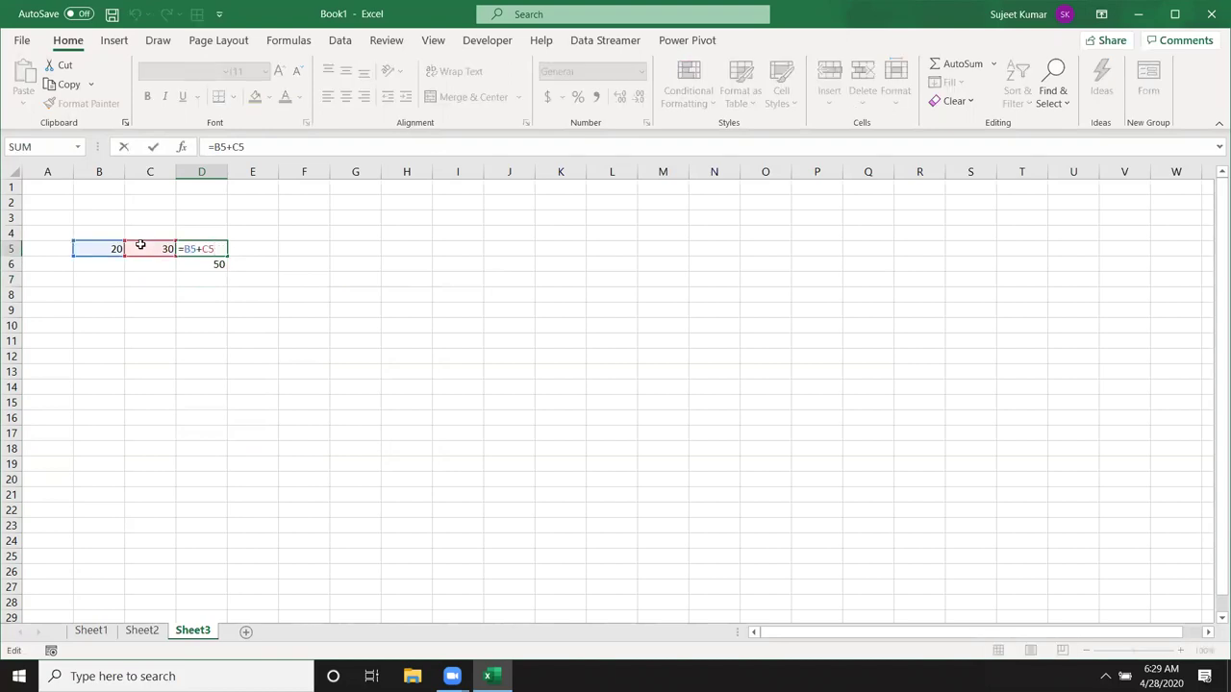
pyautogui.press('Return')
# Start typing the fixed addition =20+30 in E5
pyautogui.press('Up')
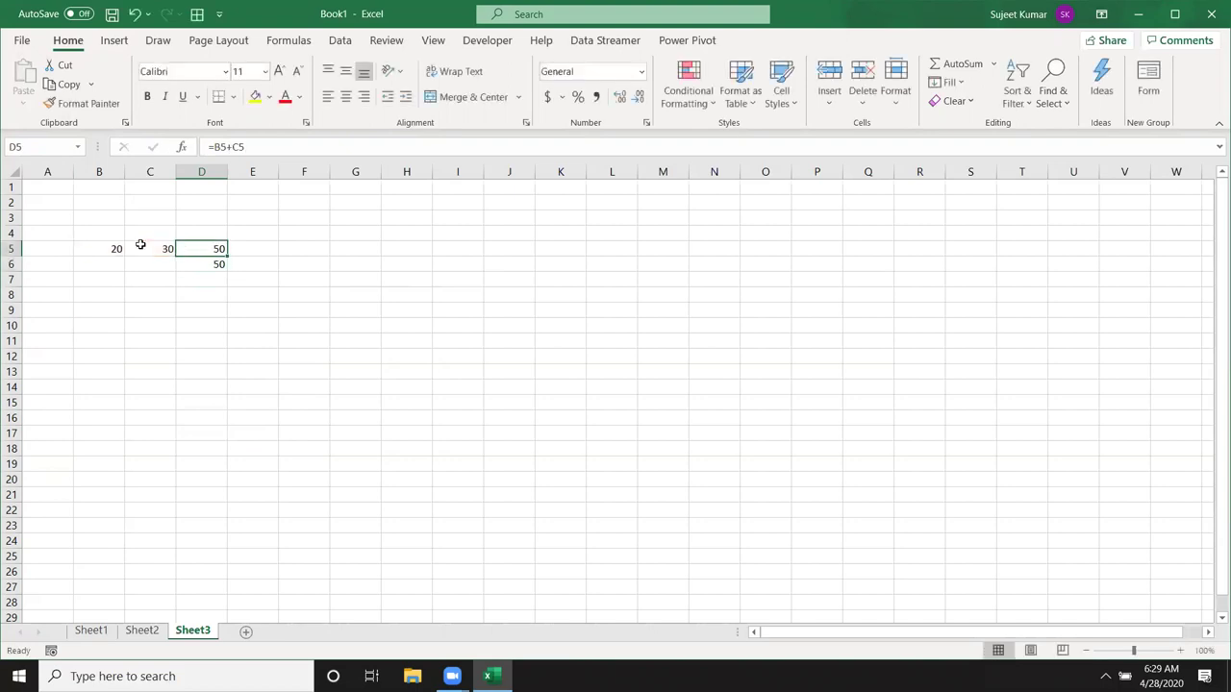
pyautogui.press('Right')
pyautogui.write('=20+30')
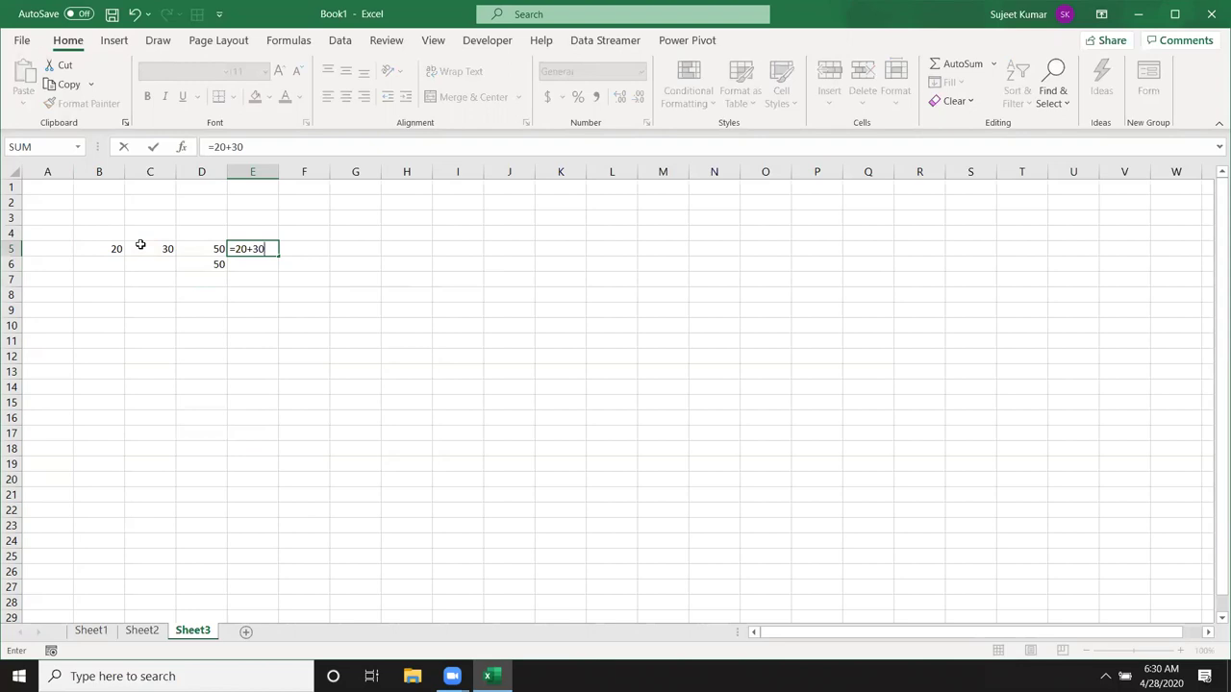
# Commit =20+30 in E5, change C5 to 40, and check D5's formula
pyautogui.press('Return')
pyautogui.click(141, 245)
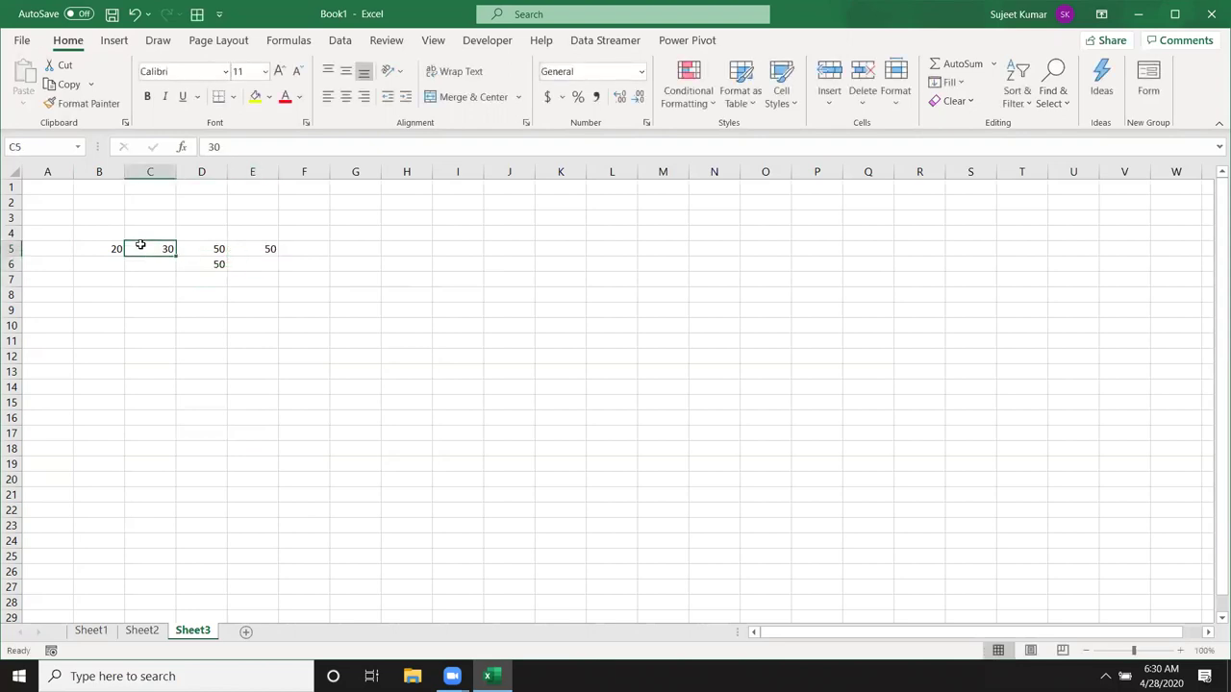
pyautogui.write('40')
pyautogui.press('Return')
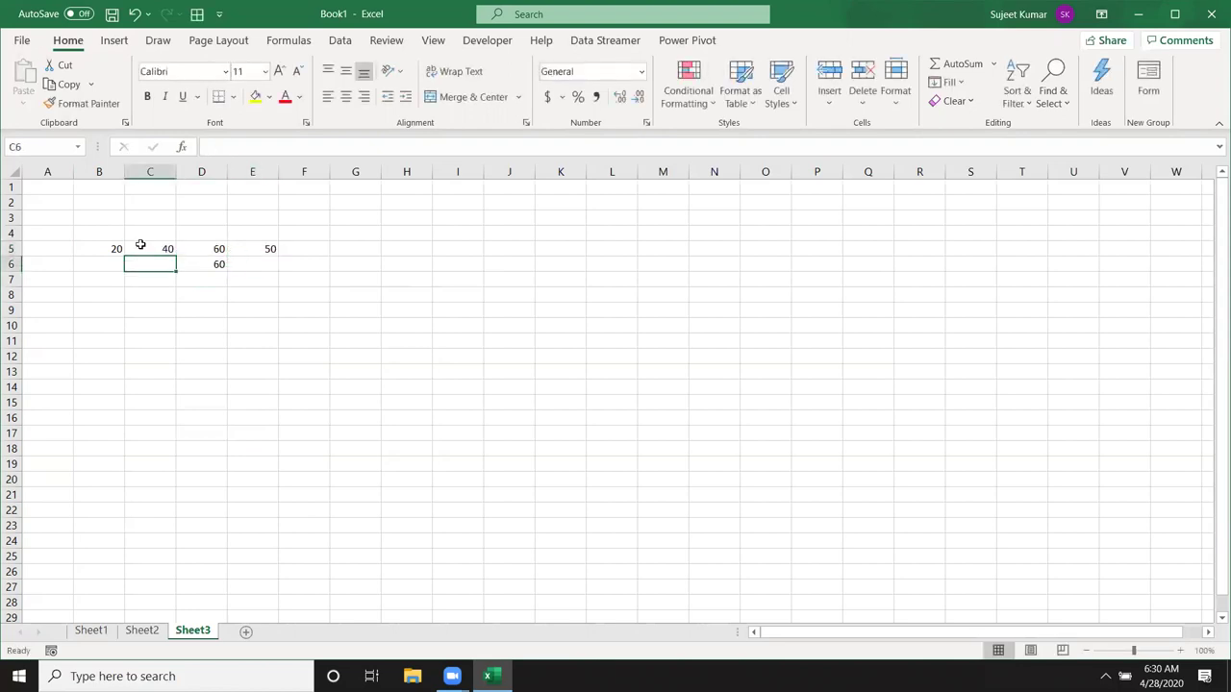
pyautogui.press('Up')
pyautogui.press('Right')
pyautogui.press('F2')
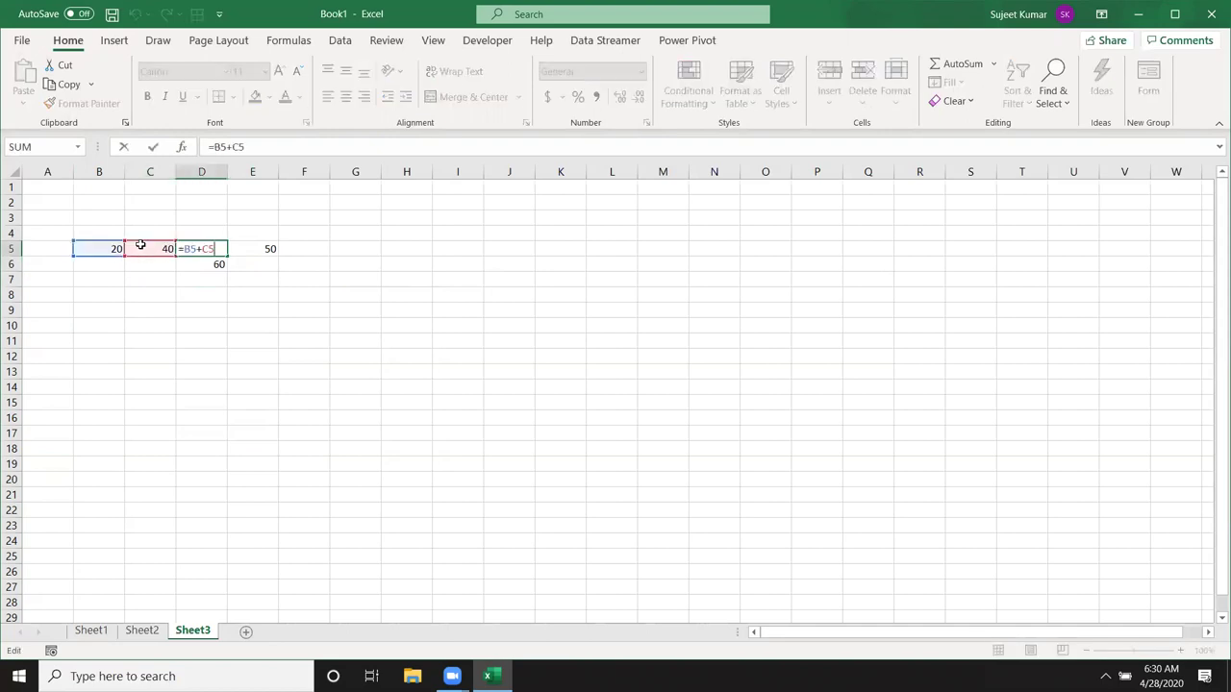
pyautogui.press('Escape')
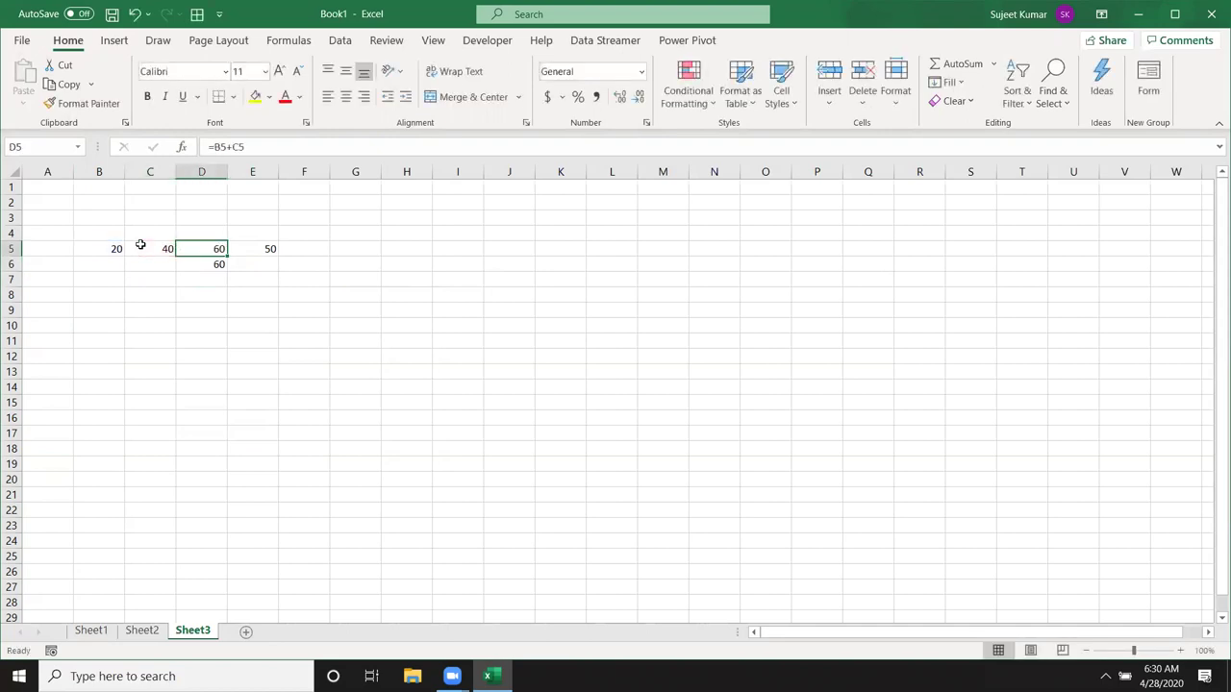
# Edit E5's formula to =20+40, then review D5's formula again
pyautogui.press('Right')
pyautogui.press('F2')
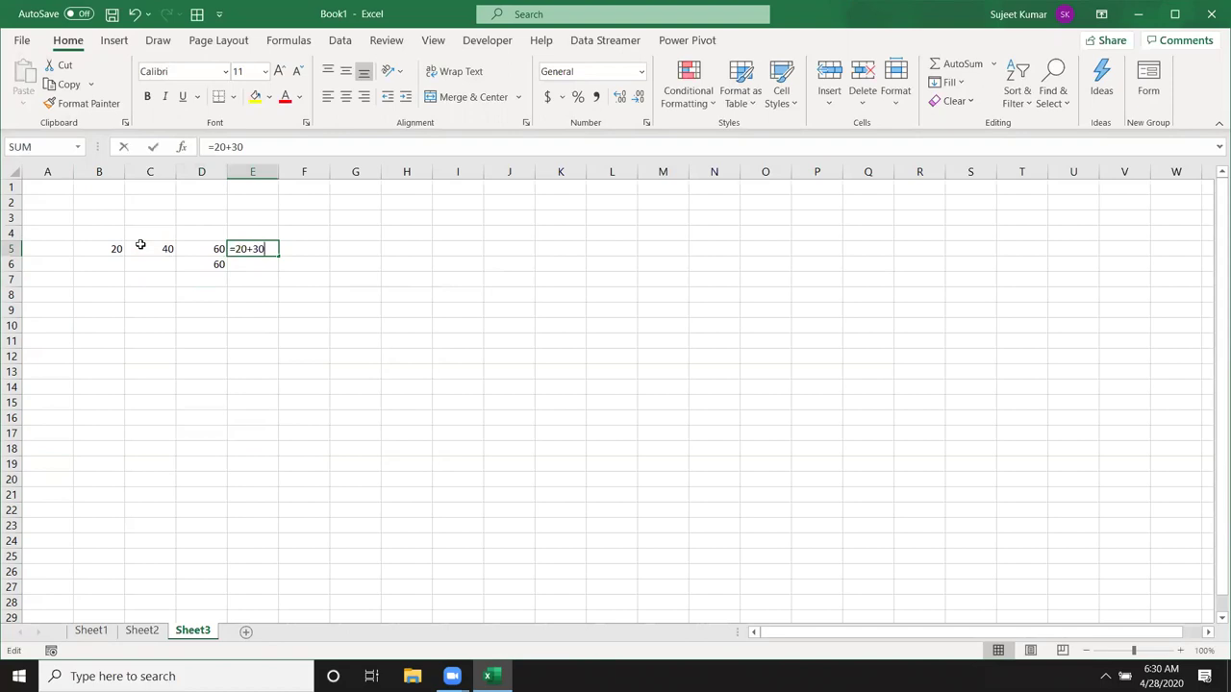
pyautogui.press('BackSpace')
pyautogui.press('BackSpace')
pyautogui.write('40')
pyautogui.press('Return')
pyautogui.press('Up')
pyautogui.press('Left')
pyautogui.press('F2')
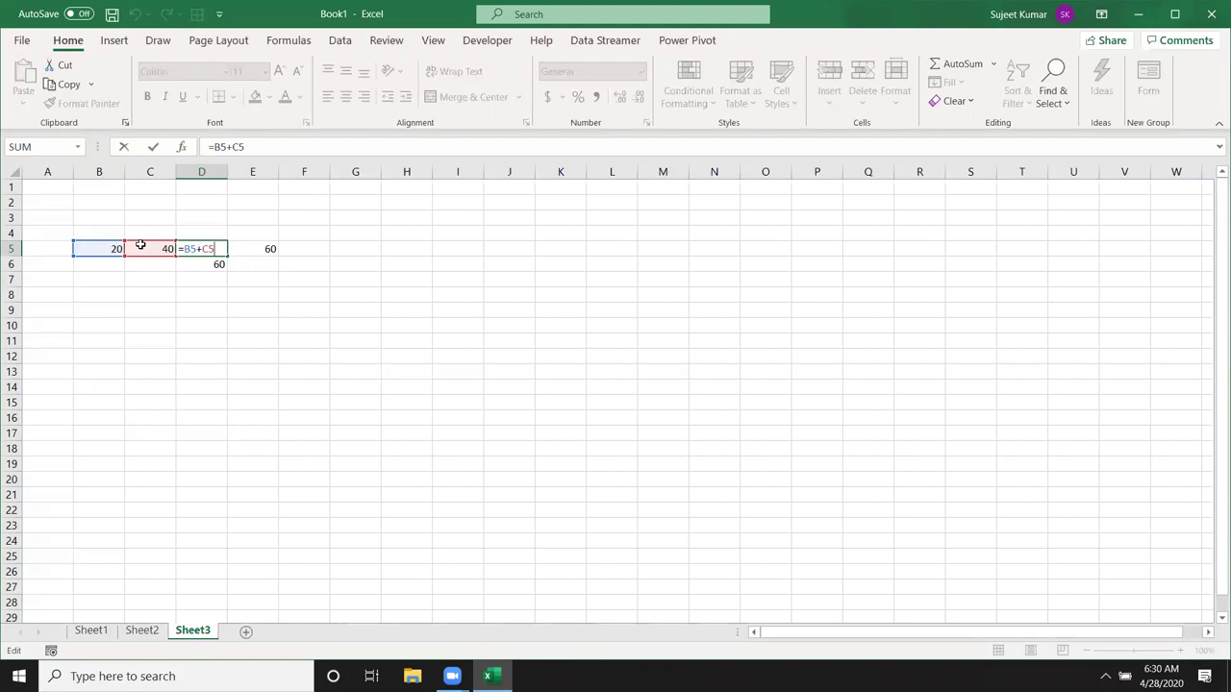
pyautogui.hotkey('ctrl', 'Return')
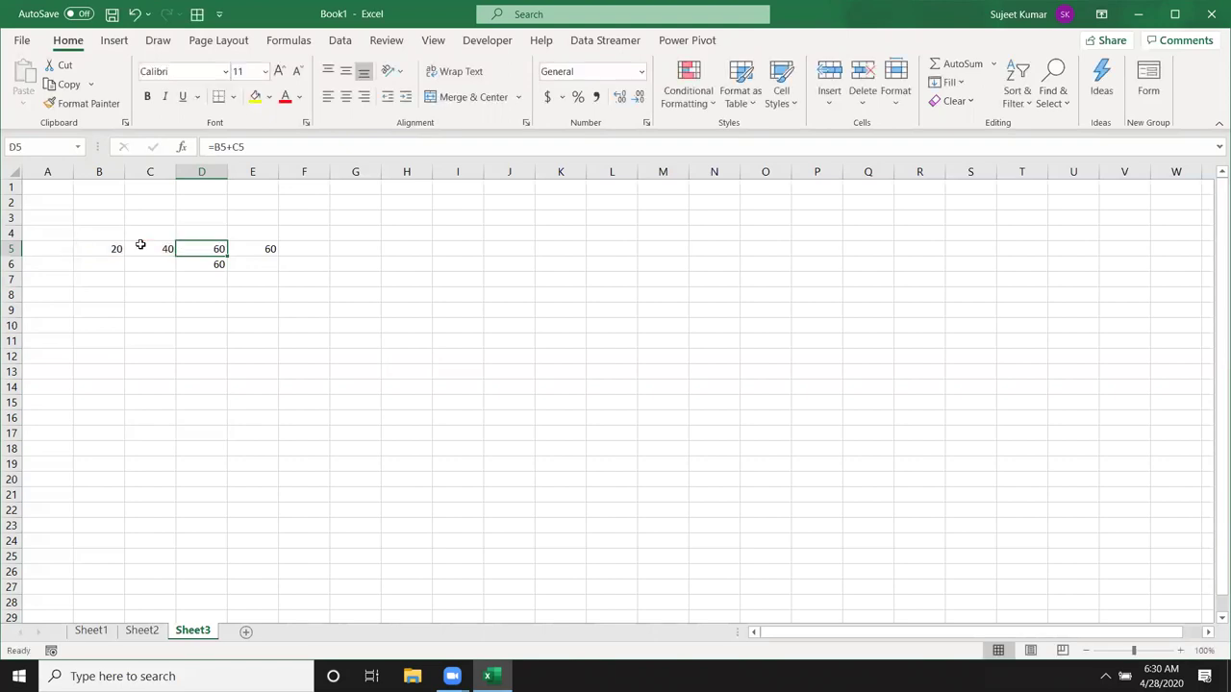
# Clear the earlier values in B2:E9 and jump to A1
pyautogui.moveTo(102, 197); pyautogui.dragTo(248, 305)
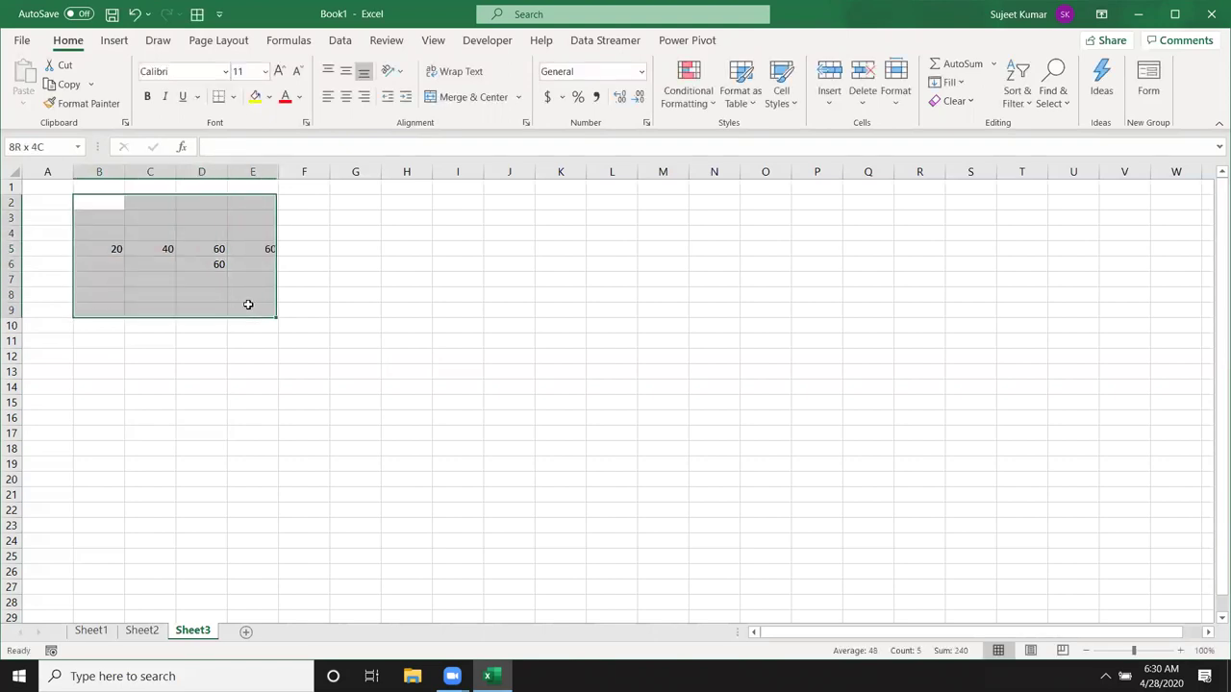
pyautogui.press('Delete')
pyautogui.hotkey('ctrl', 'Home')
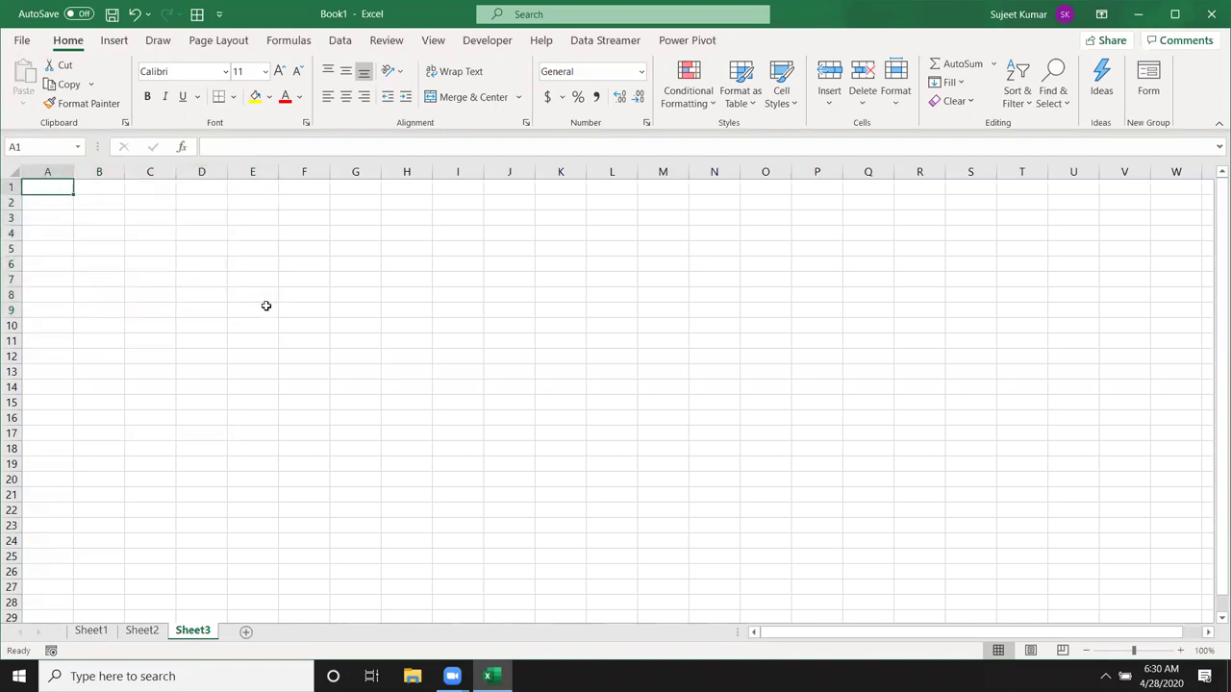
# Enter 52, 36, 45, 96 and 36 down A1:A5
pyautogui.write('52')
pyautogui.press('Return')
pyautogui.write('36')
pyautogui.press('Return')
pyautogui.write('45')
pyautogui.press('Return')
pyautogui.write('96')
pyautogui.press('Return')
pyautogui.write('36')
pyautogui.press('Return')
# Enter 85, 45, 47, 63 and 25 in A6:A10, then select A1:A10 to check the total
pyautogui.write('85')
pyautogui.press('Return')
pyautogui.write('45')
pyautogui.press('Return')
pyautogui.write('47')
pyautogui.press('Return')
pyautogui.write('63')
pyautogui.press('Return')
pyautogui.write('25')
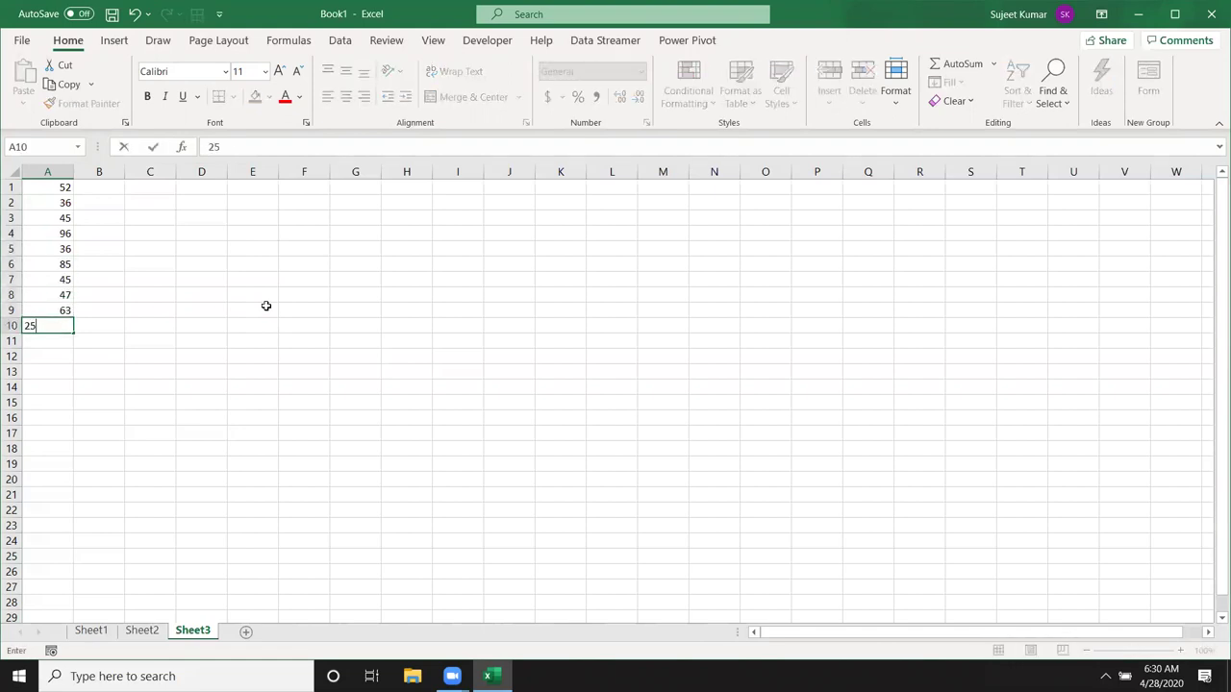
pyautogui.press('Return')
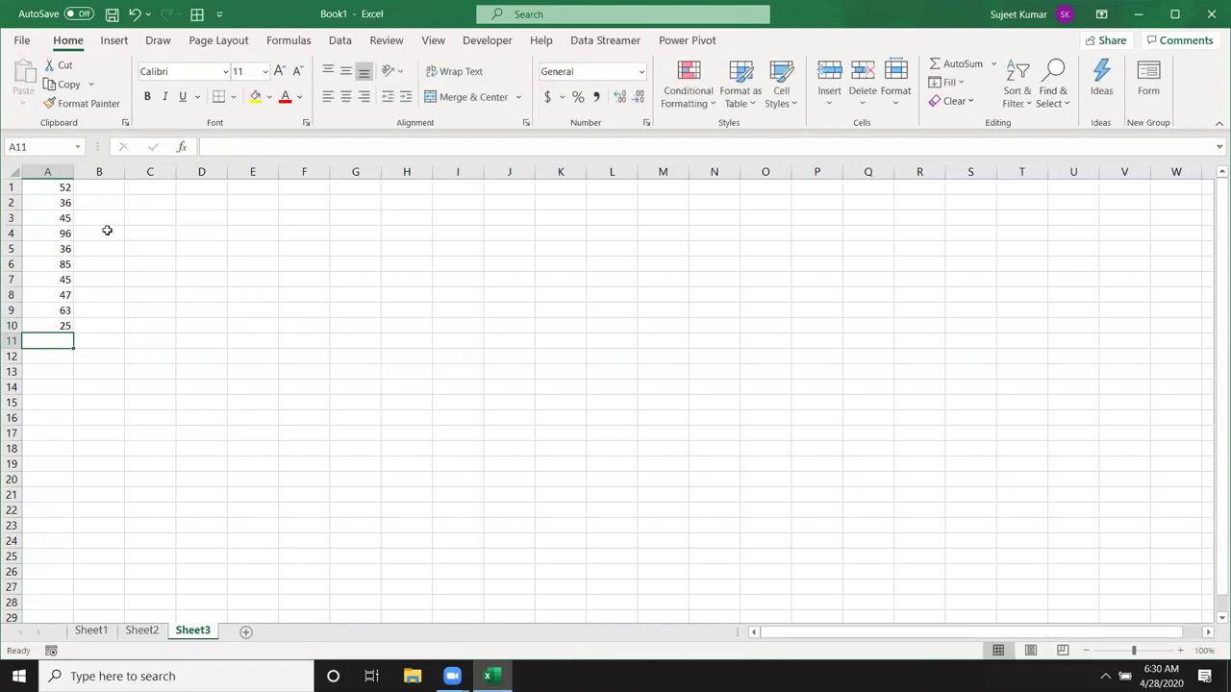
pyautogui.moveTo(61, 188); pyautogui.dragTo(62, 325)
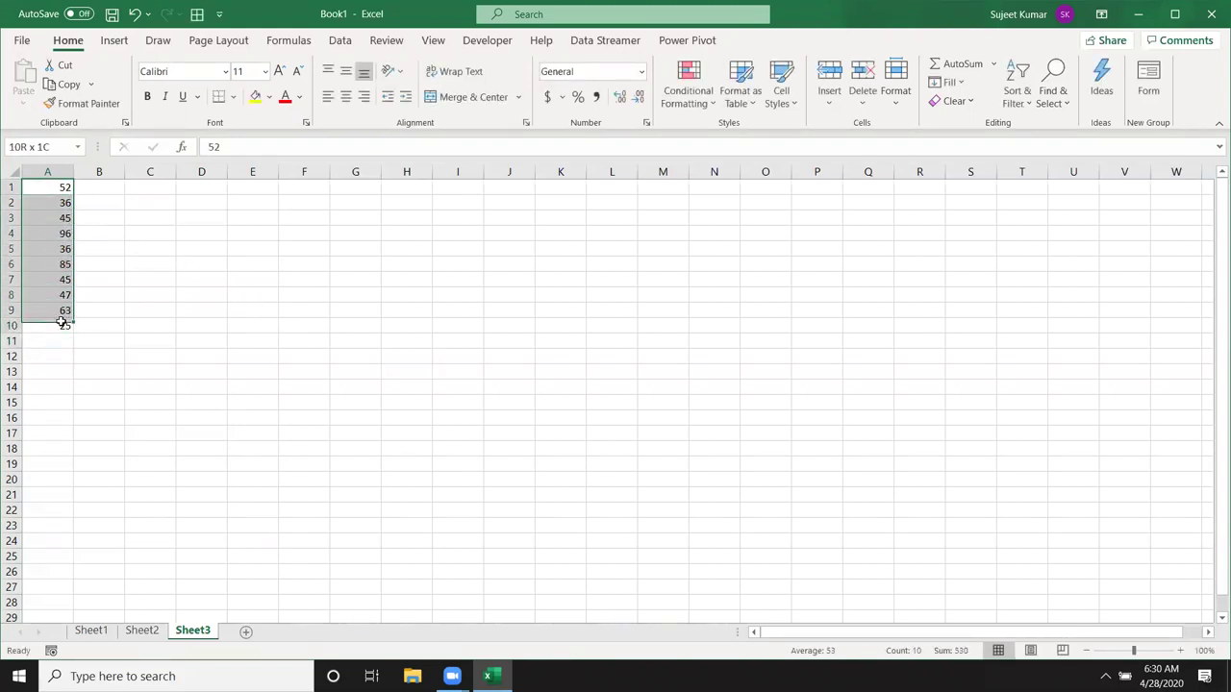
# Enter the formula =A1+20 in B1
pyautogui.click(98, 187)
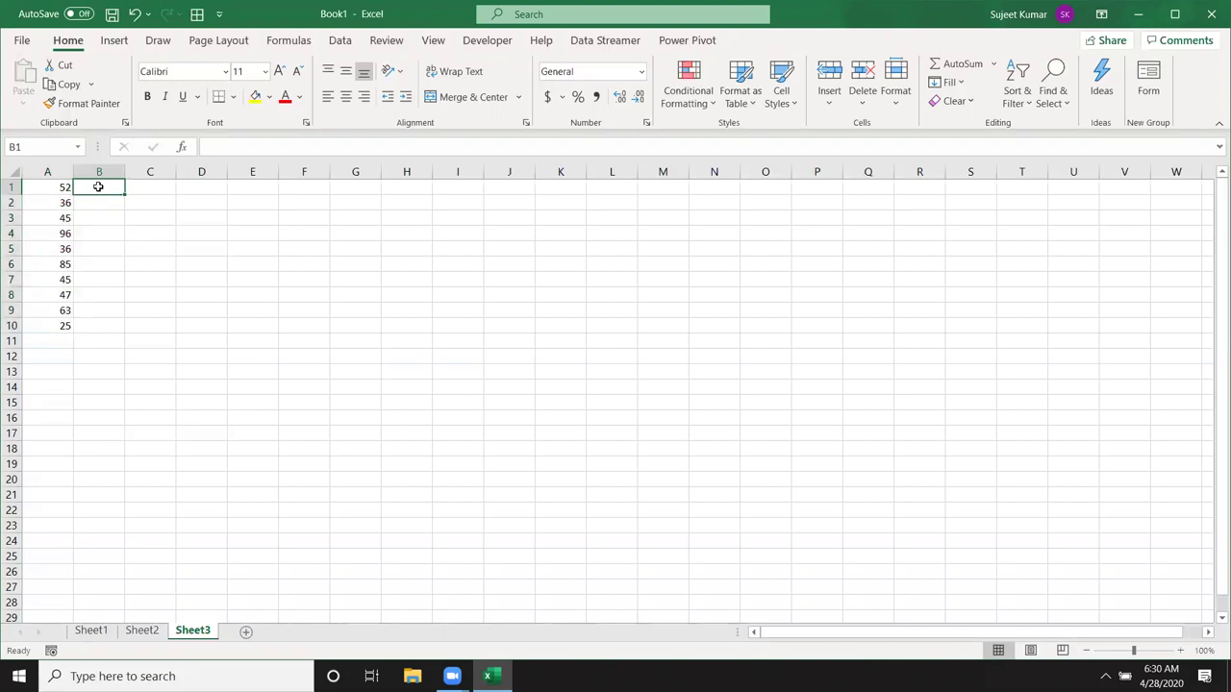
pyautogui.write('=')
pyautogui.click(64, 187)
pyautogui.write('+20')
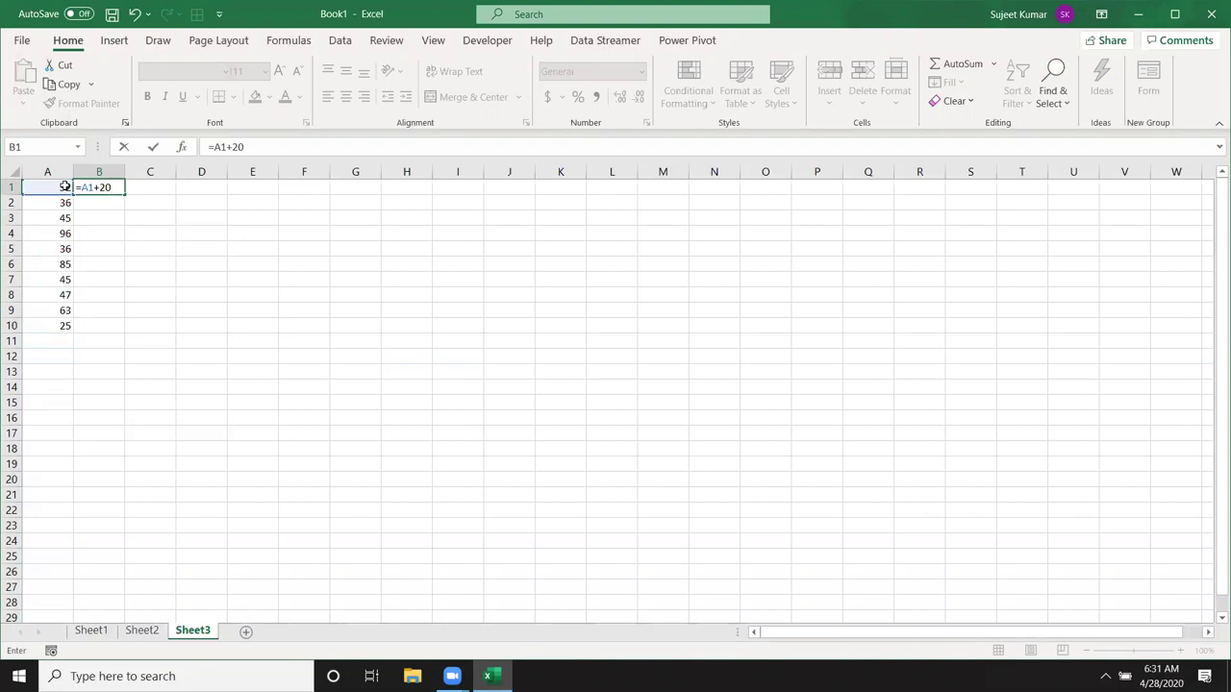
pyautogui.press('Return')
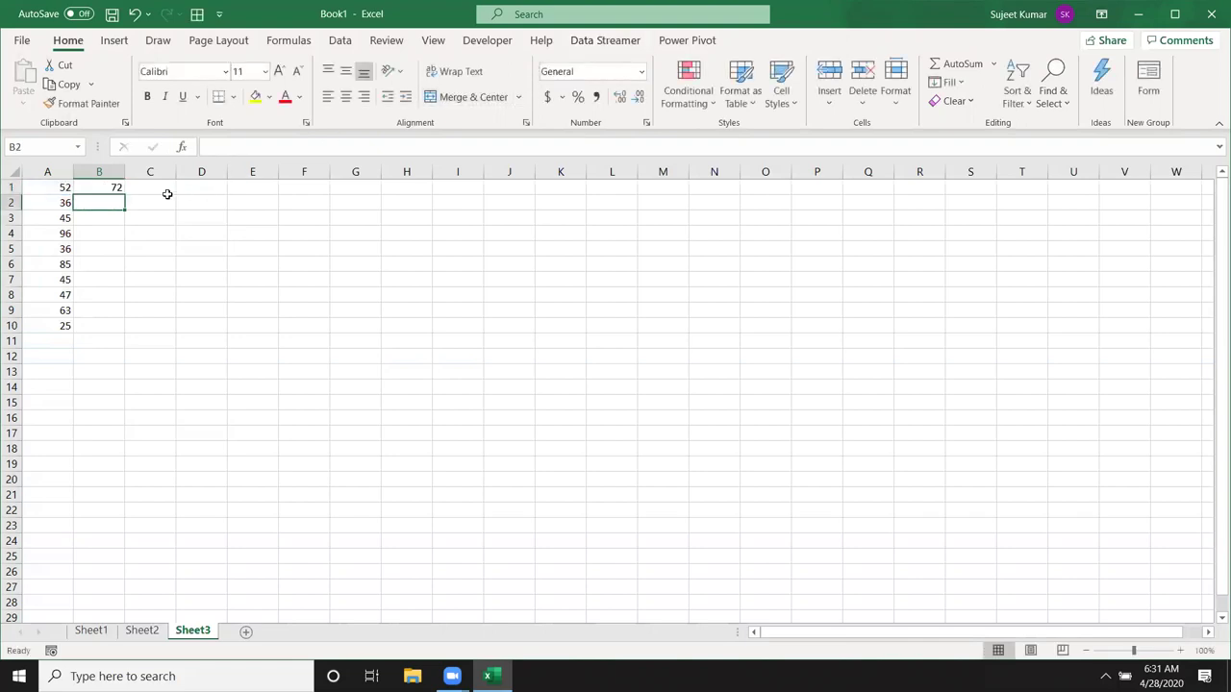
# Fill B1's formula down to B10 and inspect the copies in B2–B5
pyautogui.click(117, 189)
pyautogui.moveTo(118, 189); pyautogui.dragTo(122, 331)
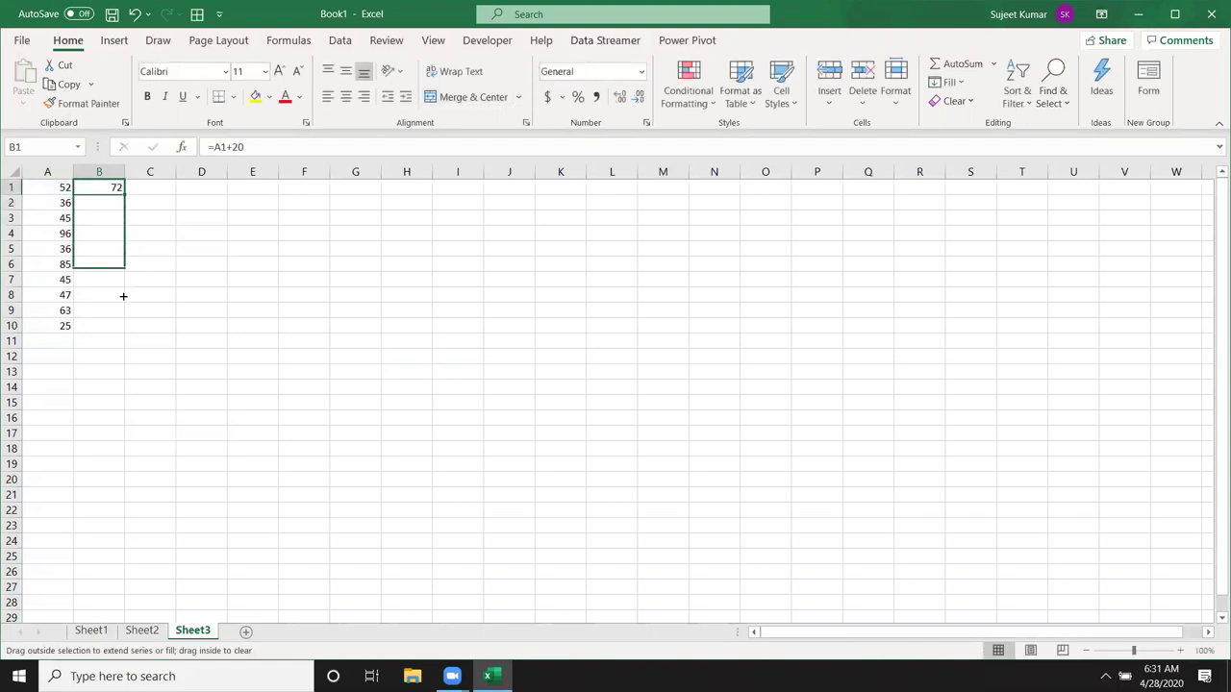
pyautogui.click(108, 192)
pyautogui.click(97, 202)
pyautogui.click(99, 217)
pyautogui.click(100, 232)
pyautogui.click(101, 246)
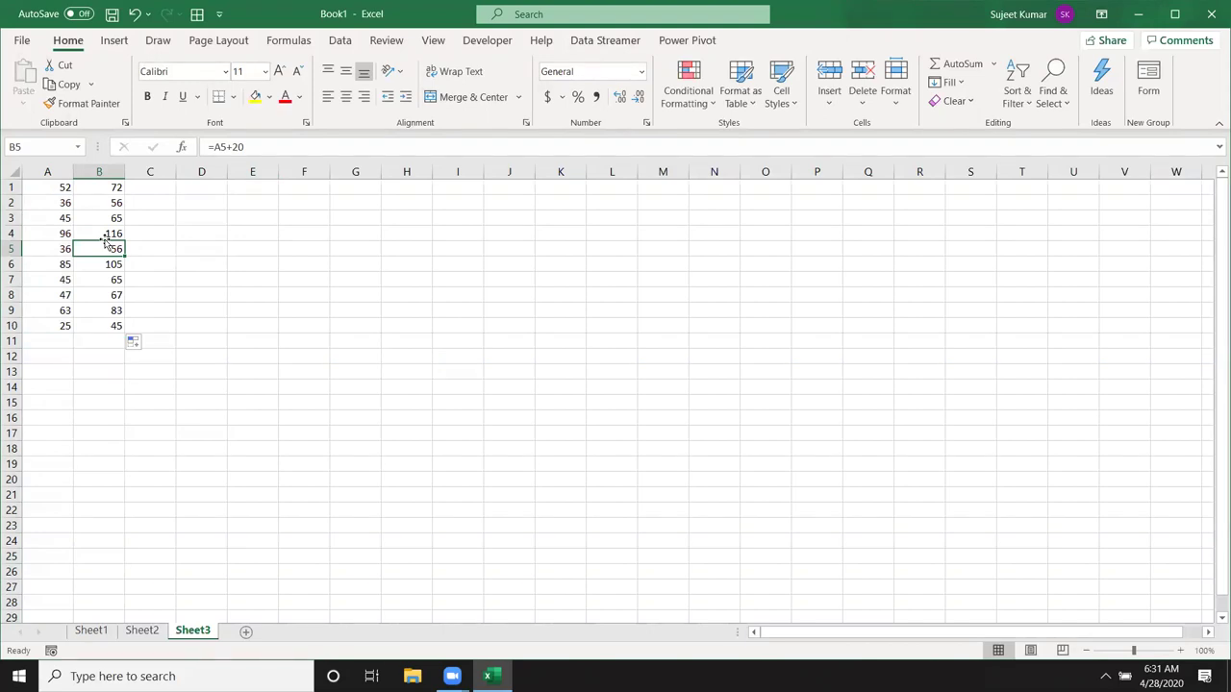
# Select the results B1 through B10
pyautogui.press('Left')
pyautogui.hotkey('ctrl', 'Down')
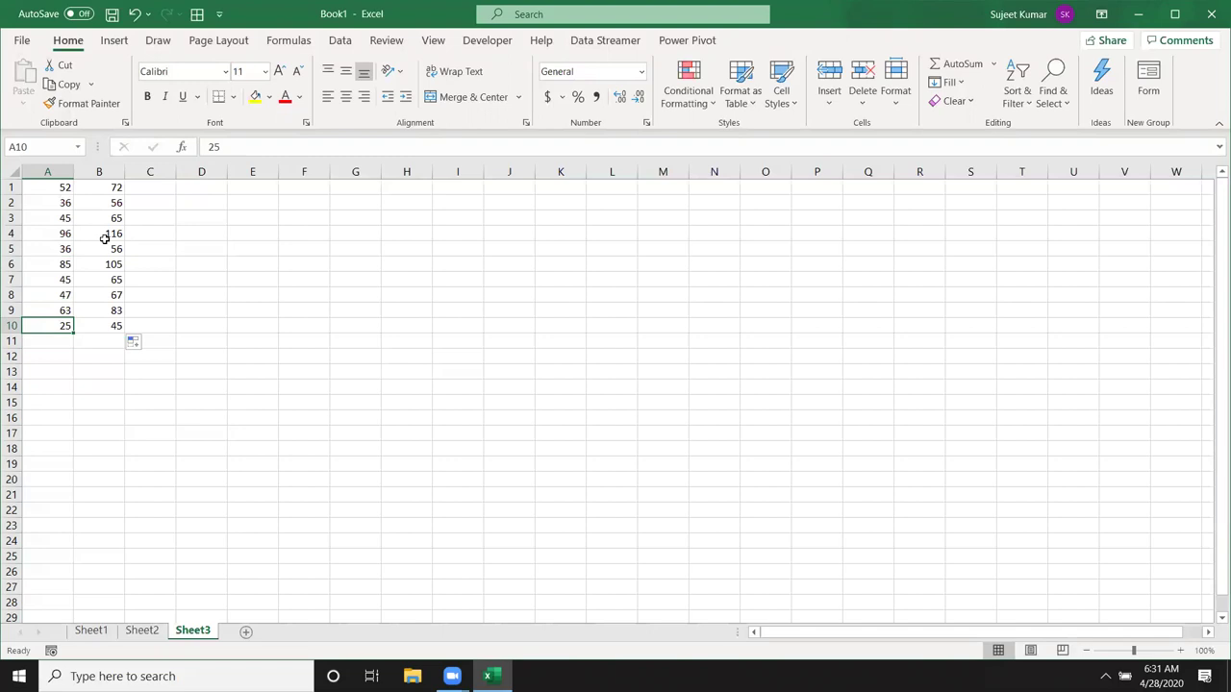
pyautogui.press('Right')
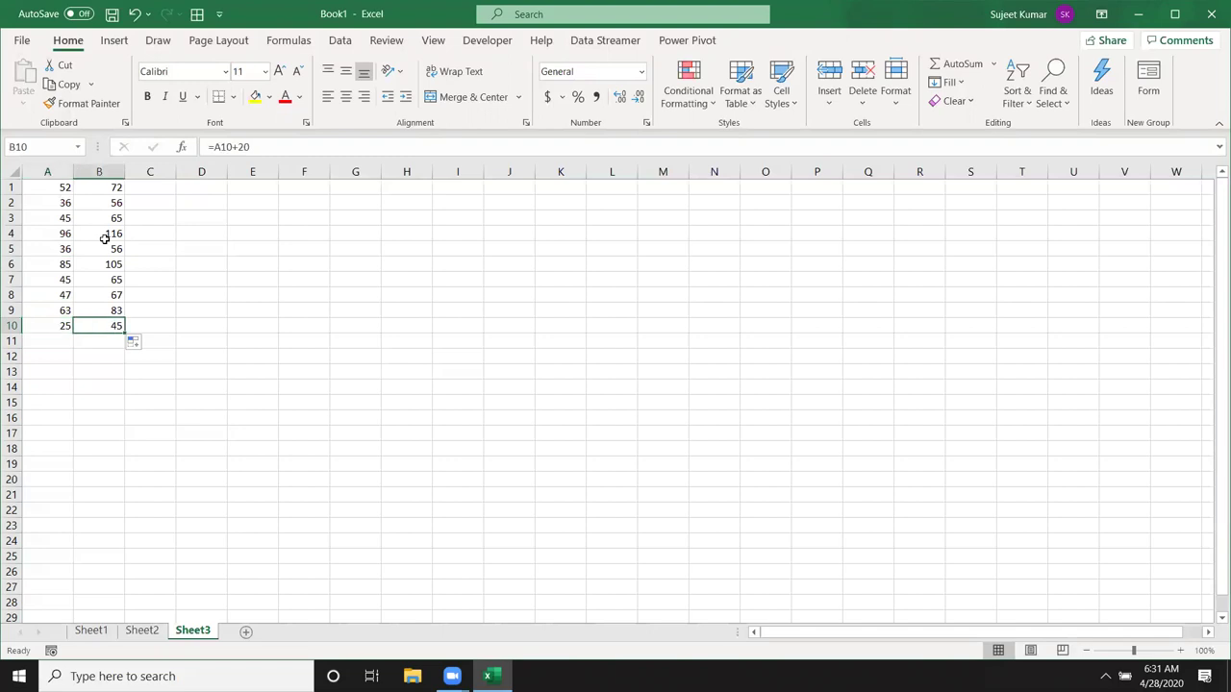
pyautogui.hotkey('ctrl', 'shift', 'Up')
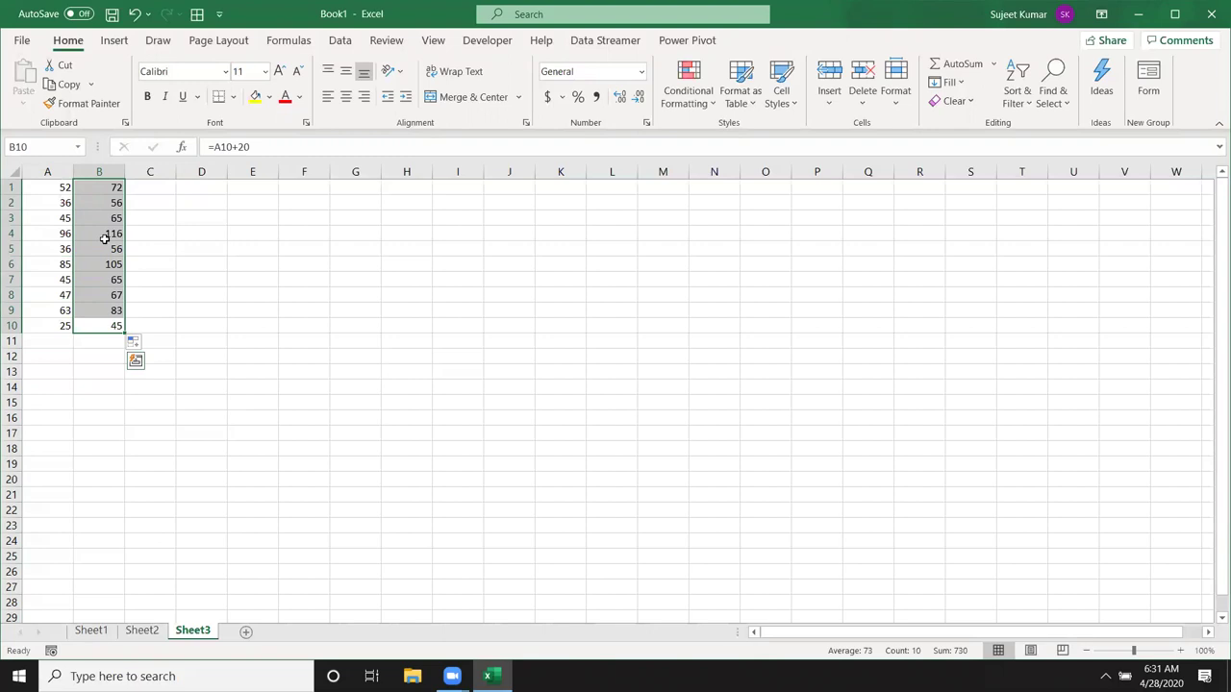
# Clear B1:B10 and enter 20 in D1
pyautogui.press('Delete')
pyautogui.press('Up')
pyautogui.press('Right')
pyautogui.press('Right')
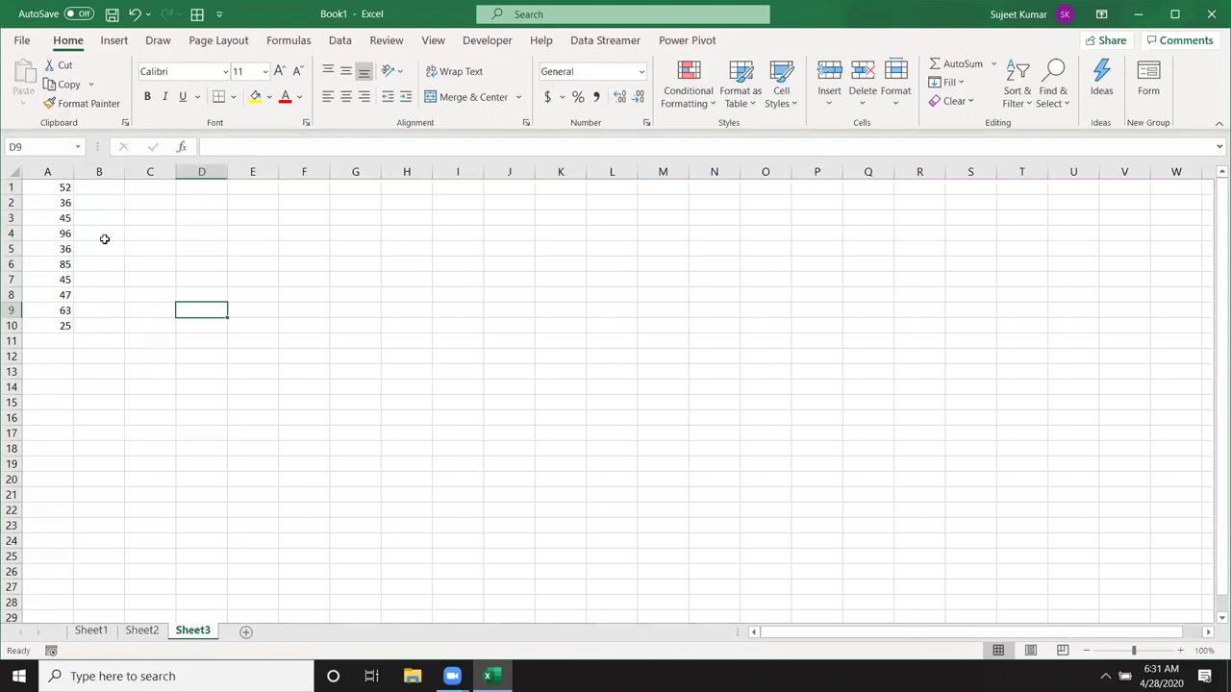
pyautogui.hotkey('ctrl', 'Up')
pyautogui.write('20')
pyautogui.press('Left')
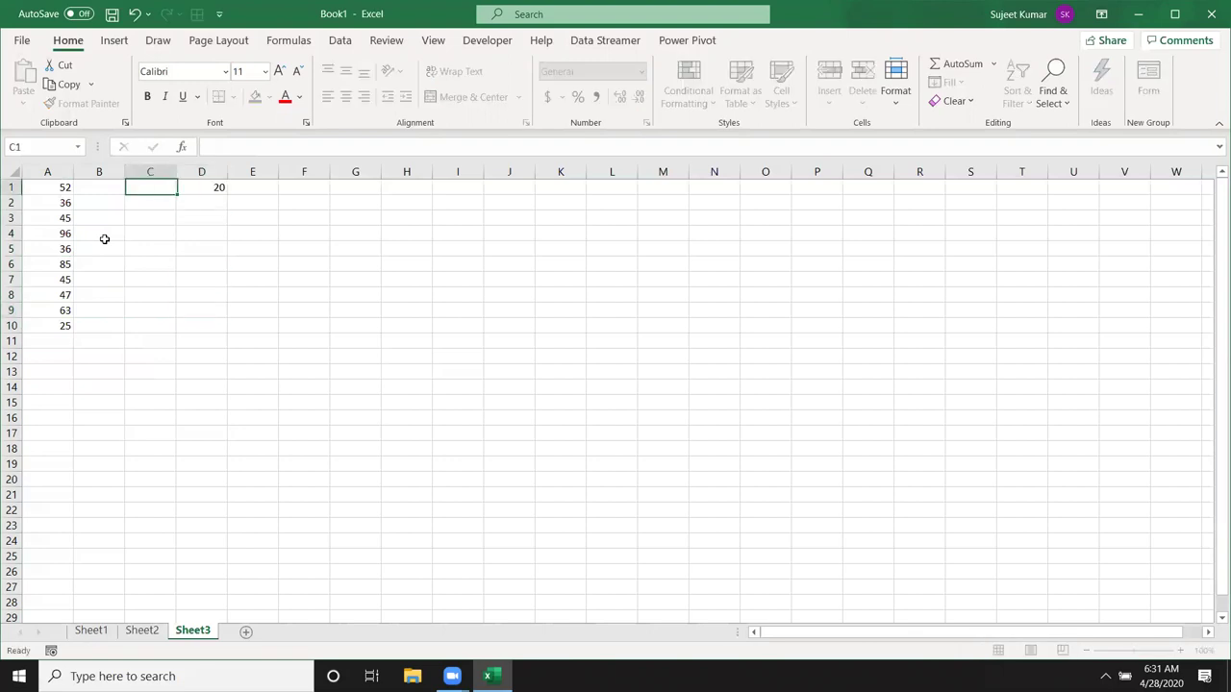
# Enter the formula =A1+D1 in B1, giving 72
pyautogui.press('Left')
pyautogui.write('=A16')
pyautogui.hotkey('ctrl', 'Return')
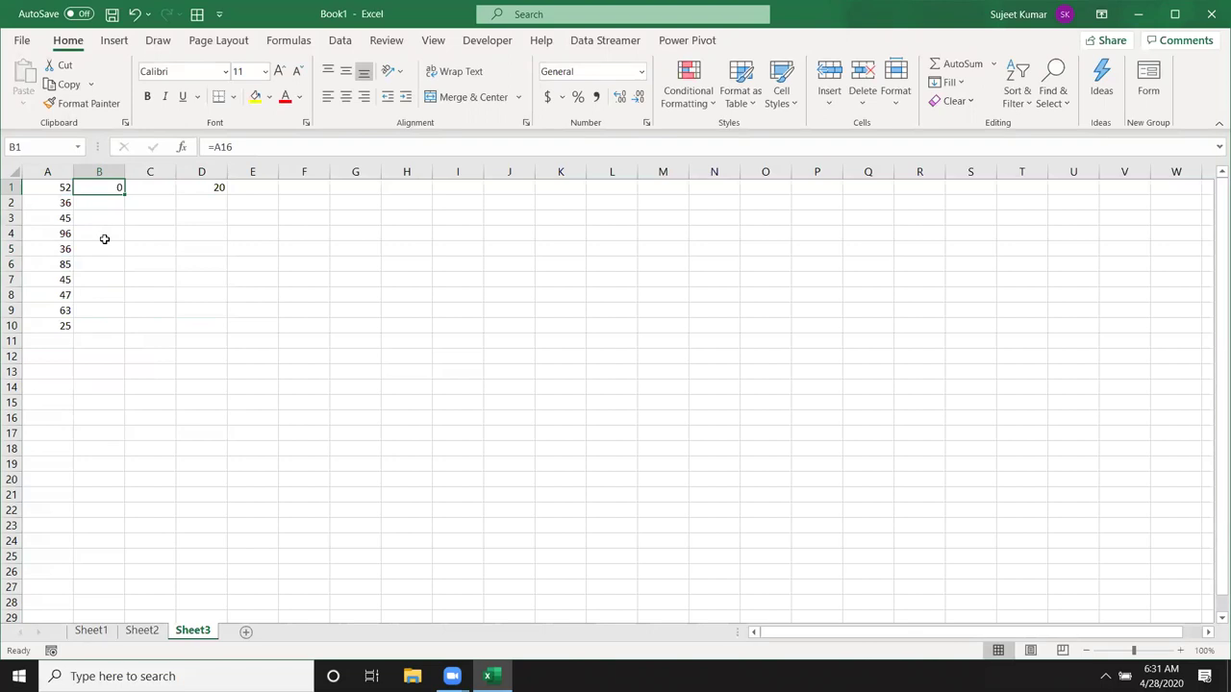
pyautogui.write('=A1+')
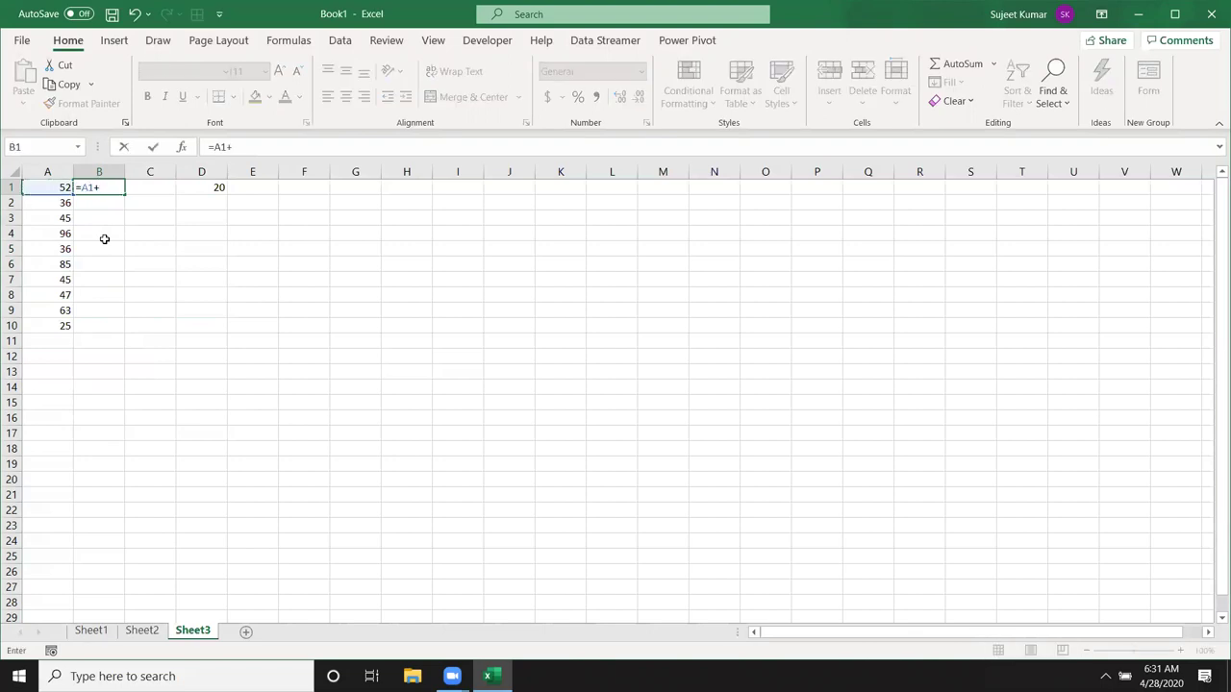
pyautogui.write('D1')
pyautogui.press('Return')
# Copy B1's formula into B2 with Ctrl+D and inspect its shifted references
pyautogui.press('Up')
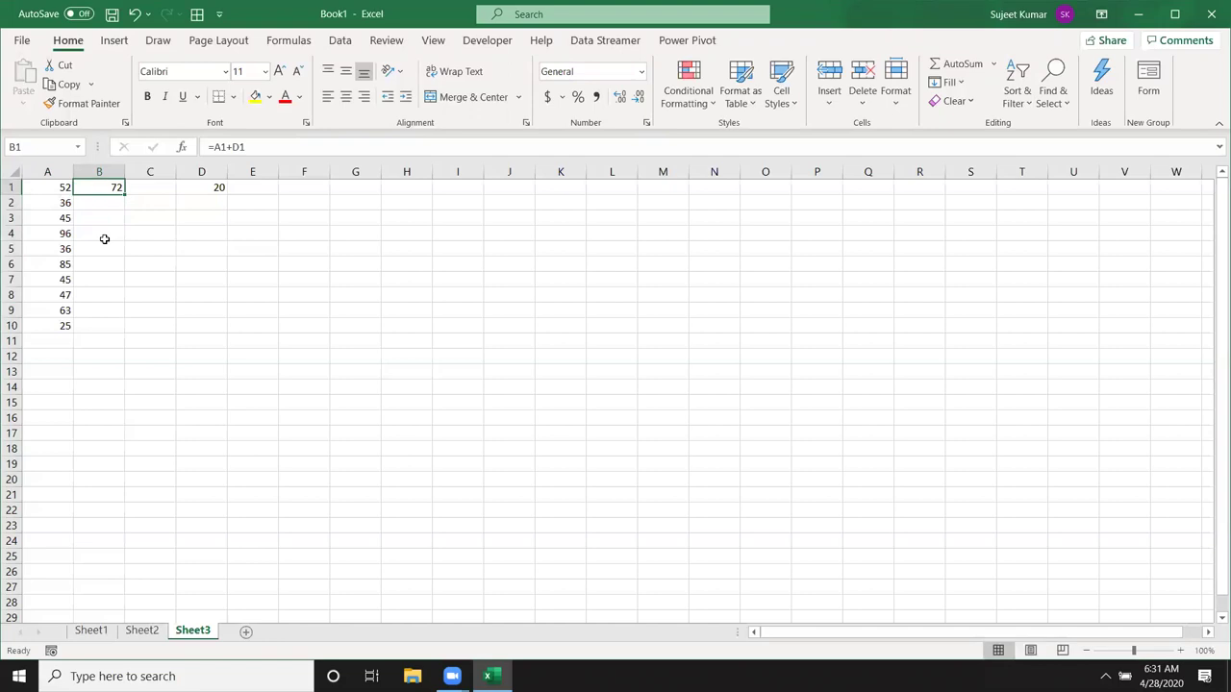
pyautogui.press('Down')
pyautogui.hotkey('ctrl', 'd')
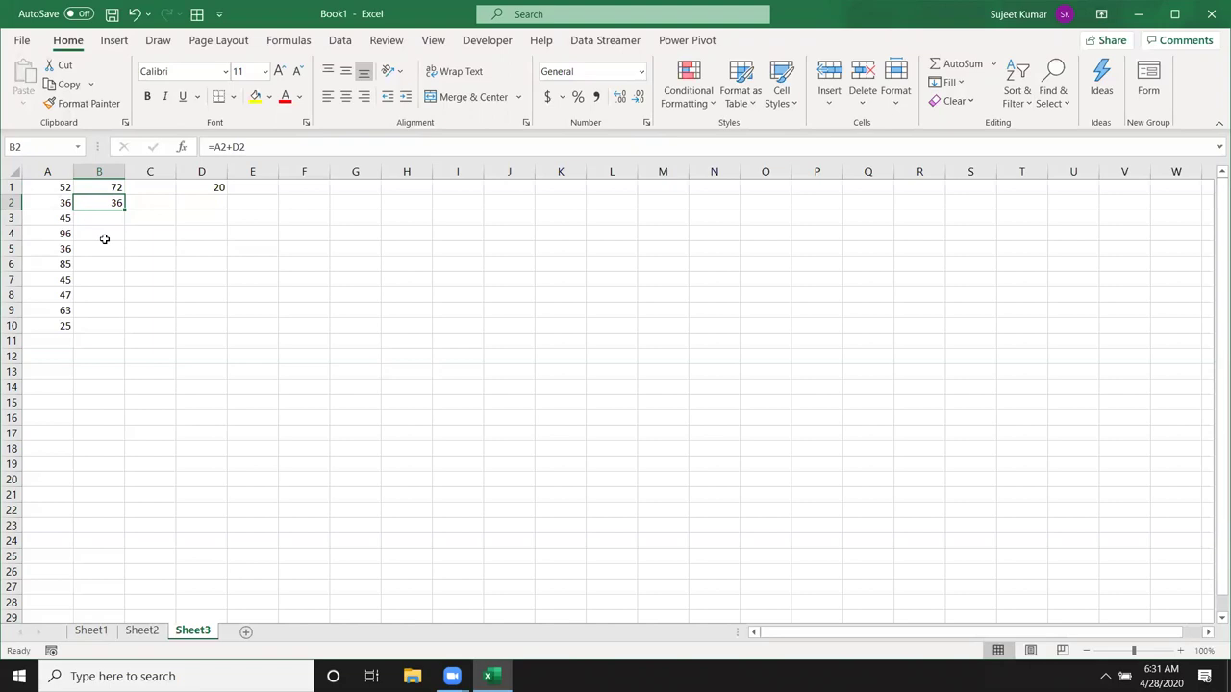
pyautogui.press('F2')
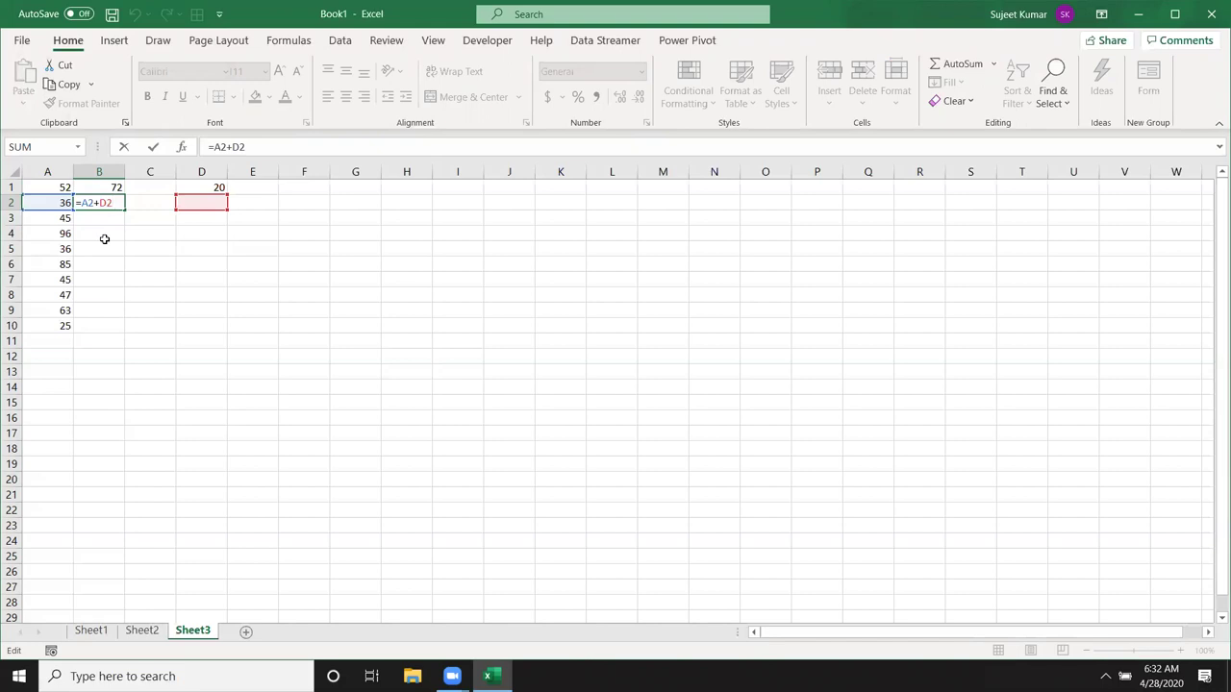
# Clear B2 and change B1's formula to =A1+D$1
pyautogui.hotkey('ctrl', 'Return')
pyautogui.press('Delete')
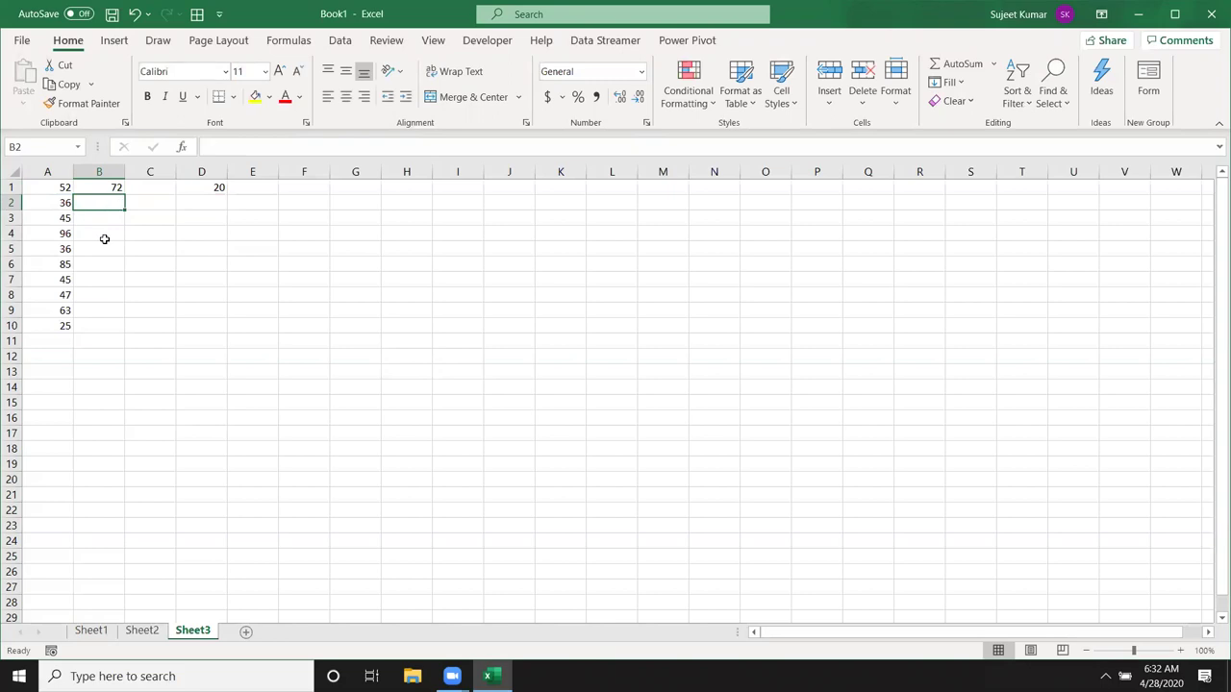
pyautogui.press('Up')
pyautogui.press('F2')
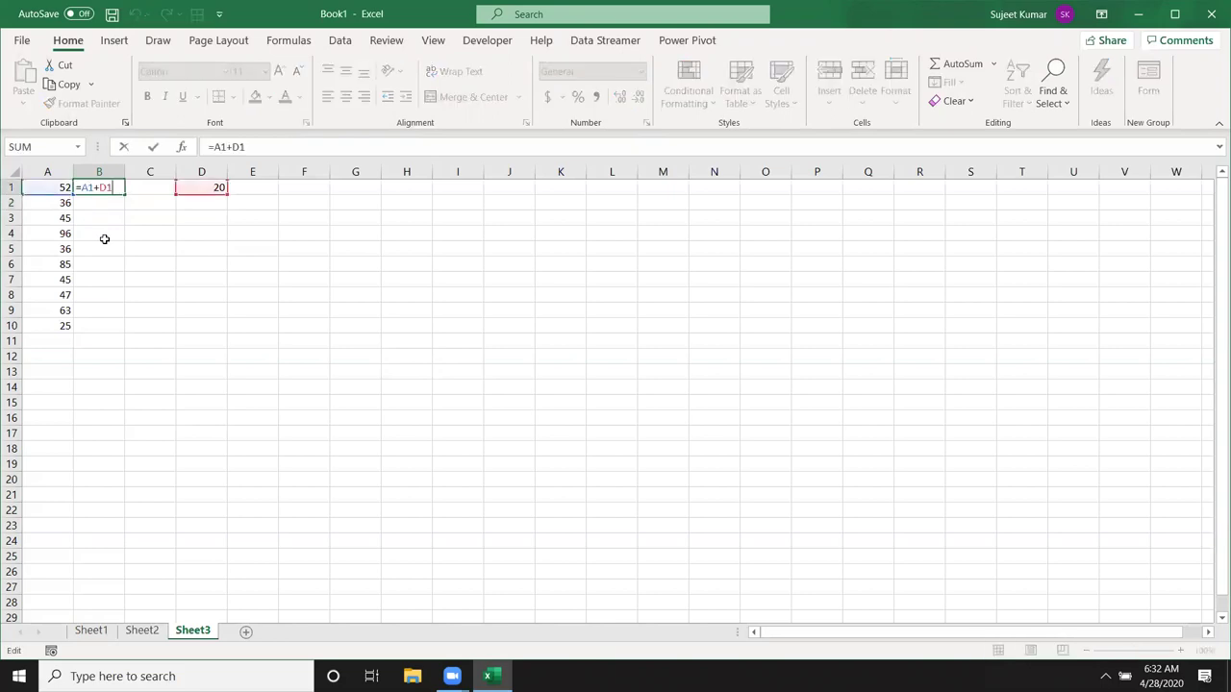
pyautogui.press('Left')
pyautogui.write('$')
pyautogui.hotkey('ctrl', 'Return')
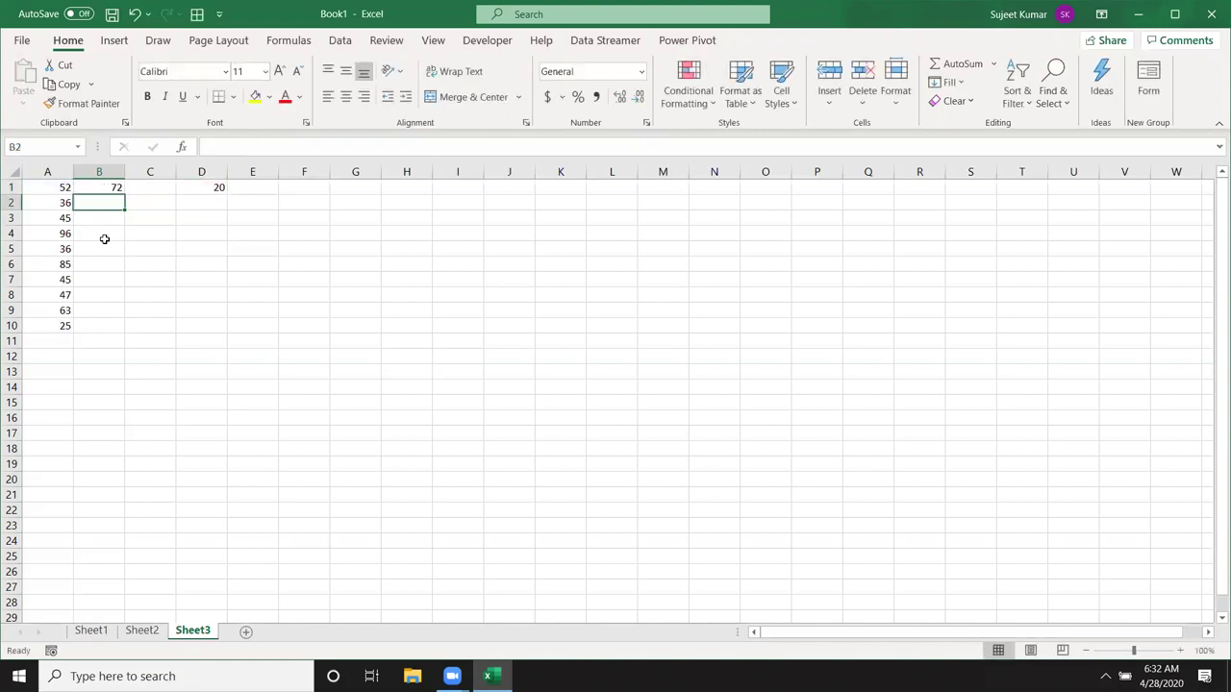
pyautogui.press('F2')
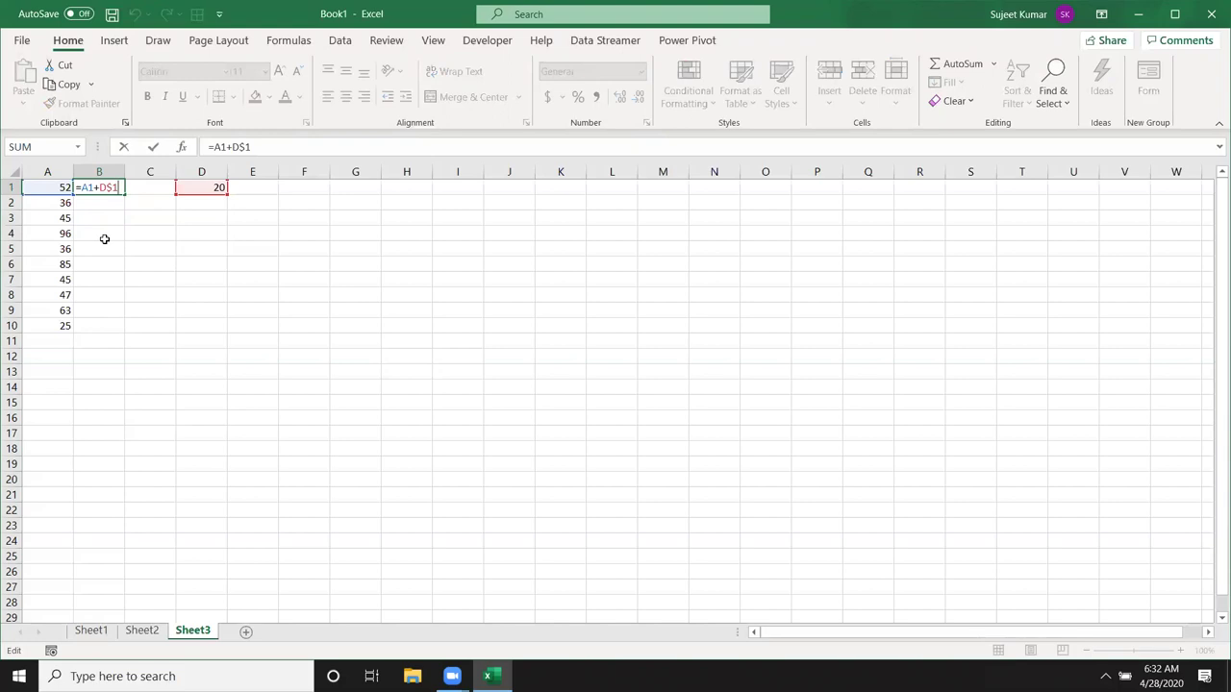
pyautogui.press('Return')
# Fill B1's formula down to B10 with Ctrl+D
pyautogui.press('Up')
pyautogui.hotkey('shift', 'Down')
pyautogui.hotkey('shift', 'Down')
pyautogui.hotkey('shift', 'Down')
pyautogui.hotkey('shift', 'Down')
pyautogui.hotkey('shift', 'Down')
pyautogui.hotkey('shift', 'Down')
pyautogui.hotkey('shift', 'Down')
pyautogui.hotkey('shift', 'Down')
pyautogui.hotkey('shift', 'Down')
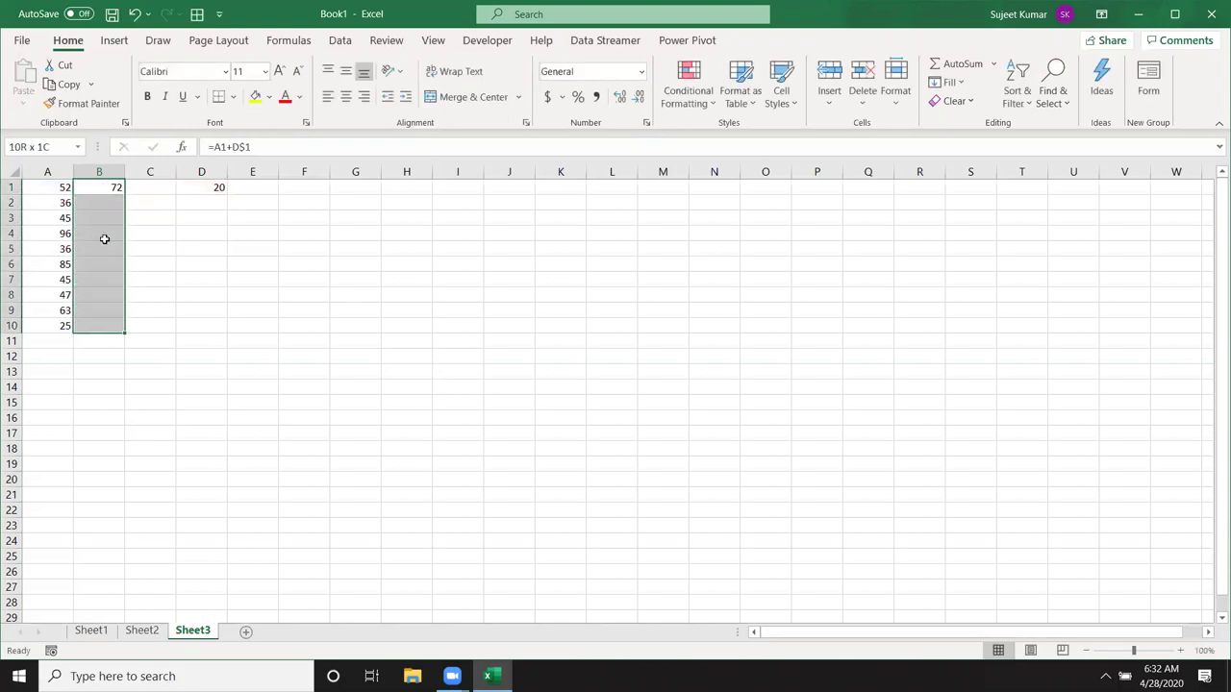
pyautogui.hotkey('ctrl', 'd')
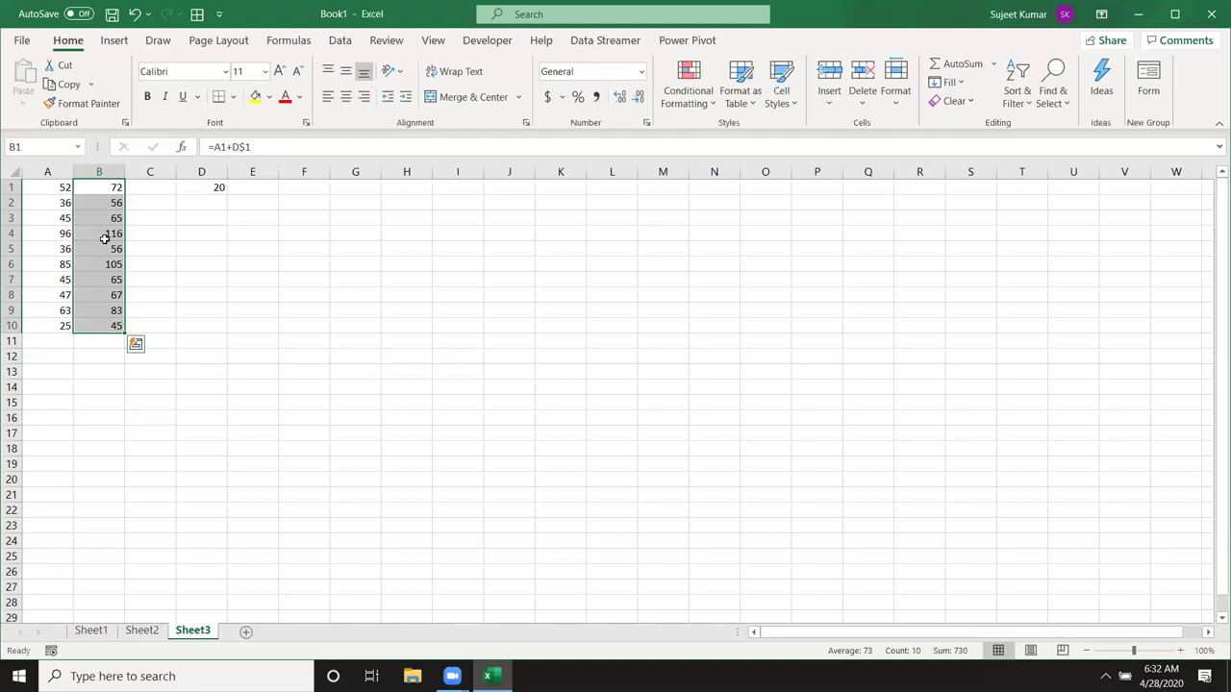
pyautogui.press('Down')
# Copy B2's formula across into C2, showing 56, and inspect its references
pyautogui.hotkey('shift', 'Right')
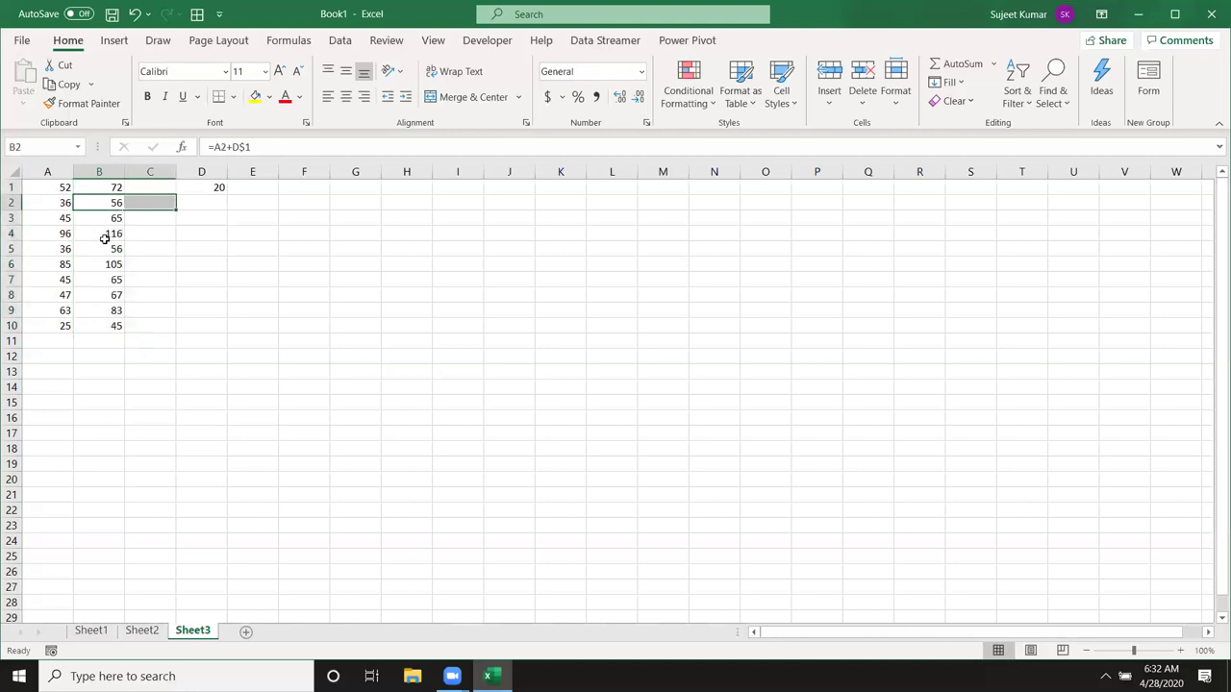
pyautogui.hotkey('ctrl', 'r')
pyautogui.hotkey('ctrl', 'q')
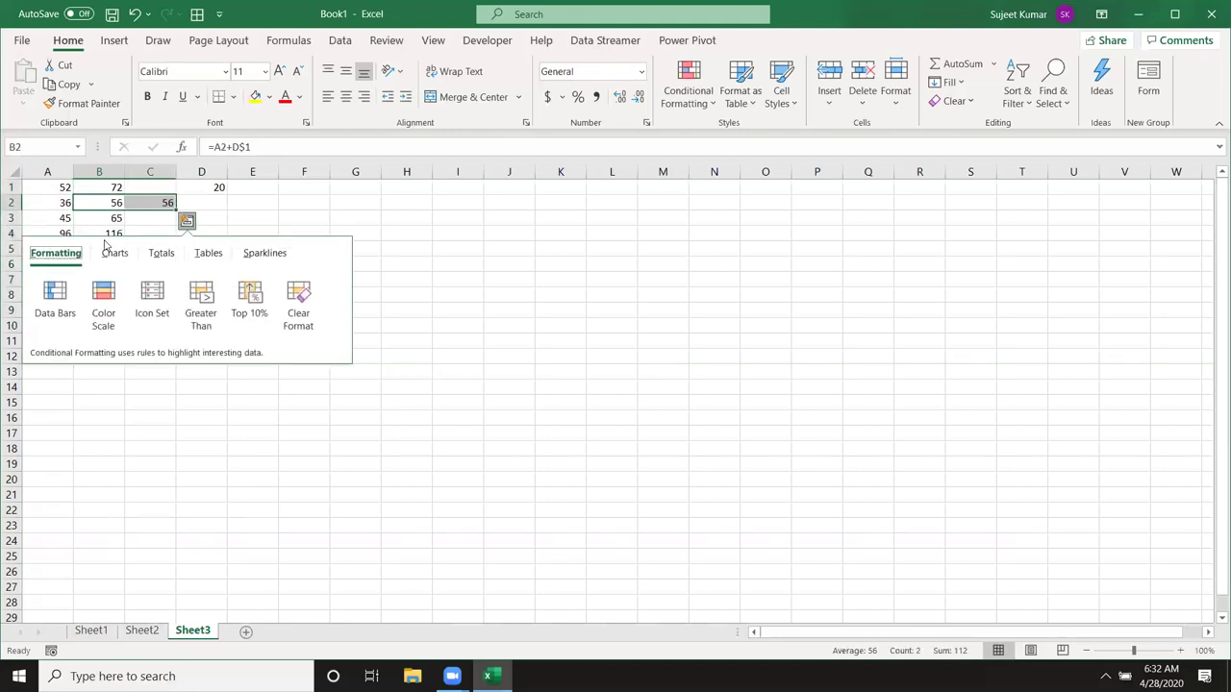
pyautogui.click(166, 204)
pyautogui.doubleClick(165, 204)
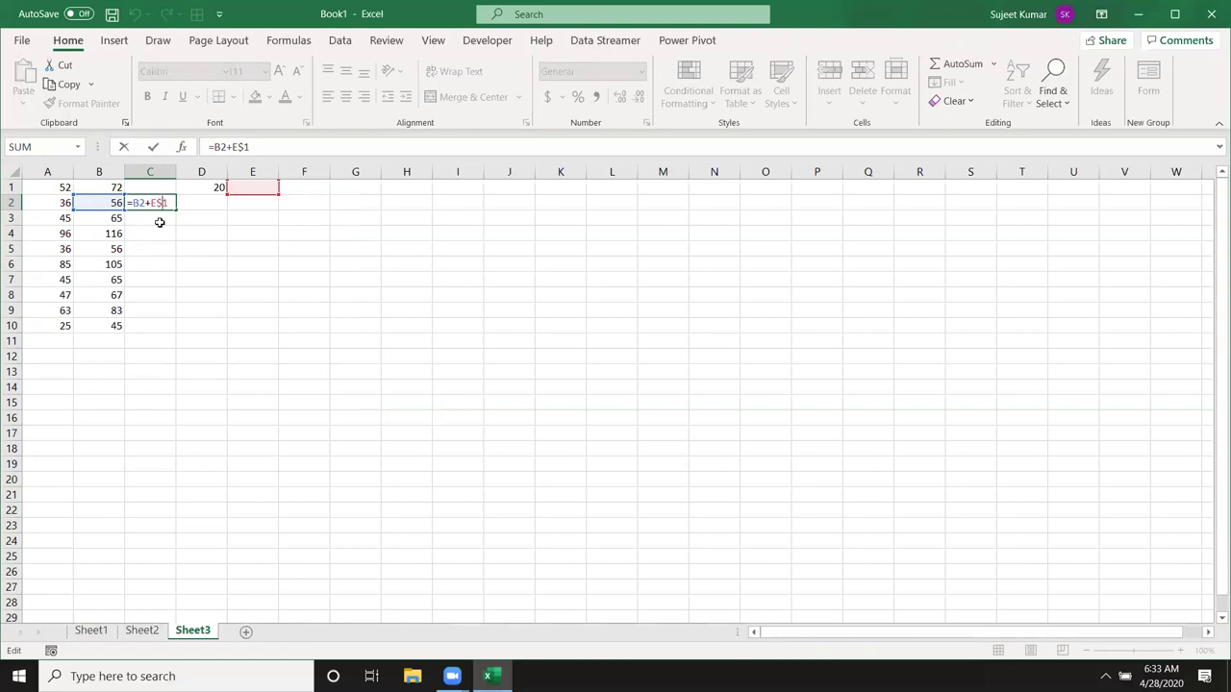
pyautogui.hotkey('ctrl', 'Return')
pyautogui.press('Left')
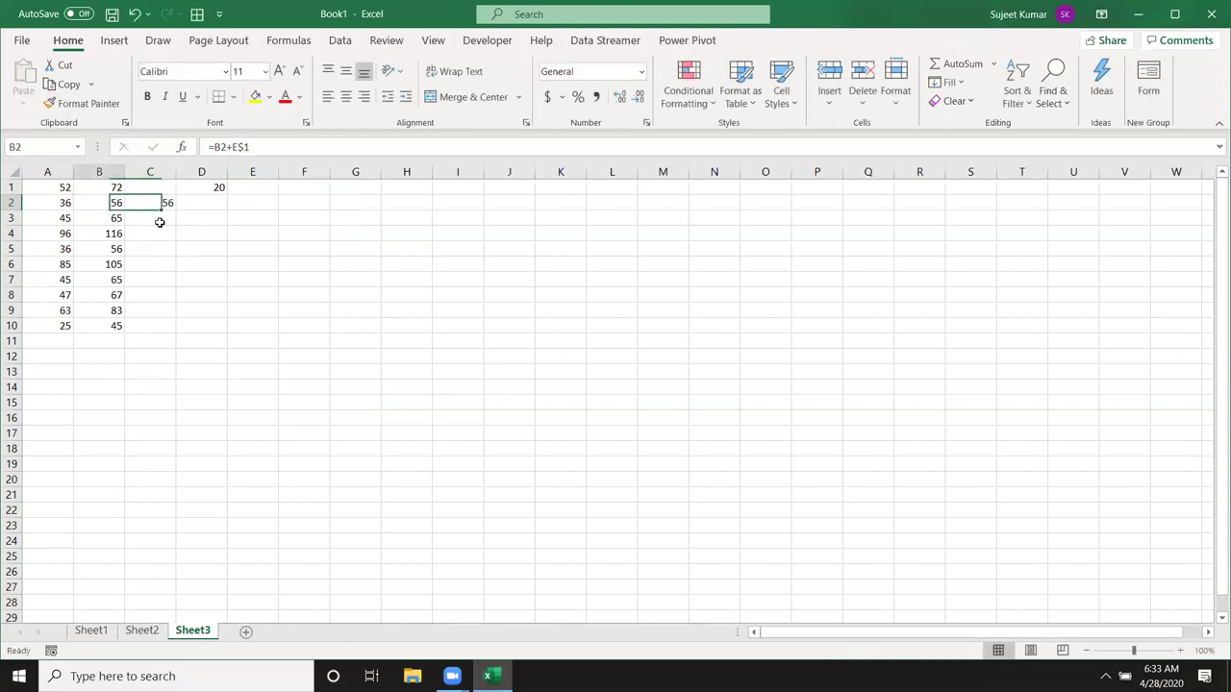
pyautogui.press('Up')
# Change B1 to =A1+$D$1, refill it to B10, and select A1:E10
pyautogui.click(233, 147)
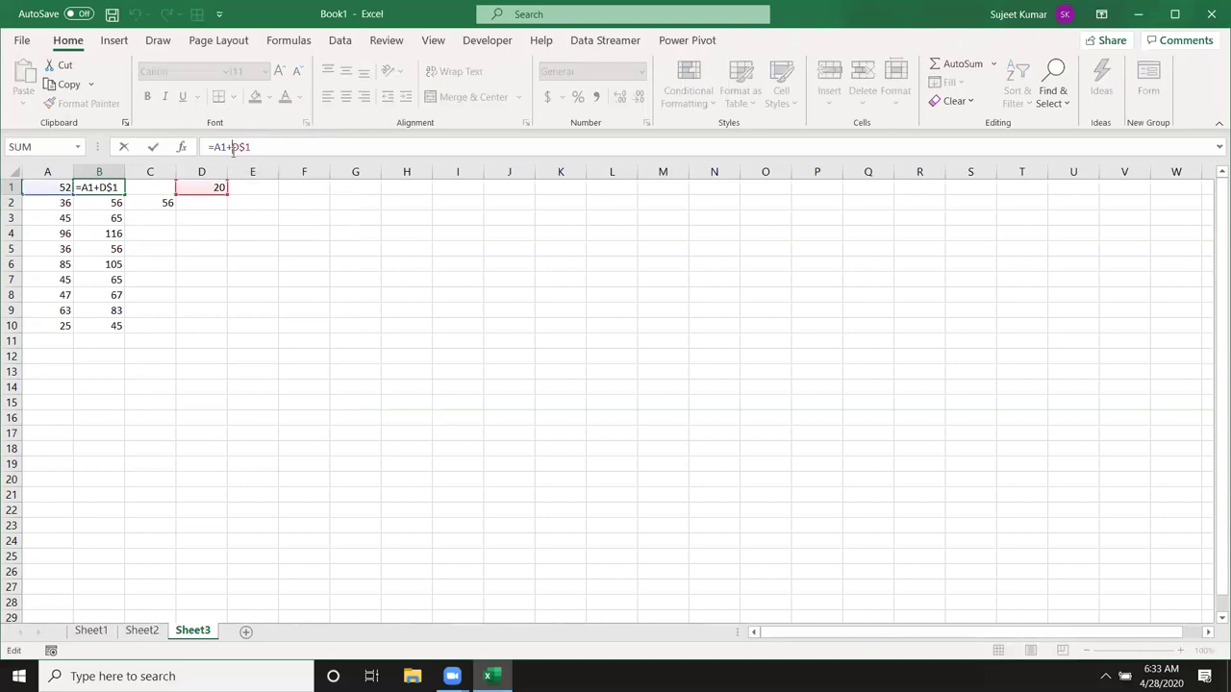
pyautogui.write('$')
pyautogui.hotkey('ctrl', 'Return')
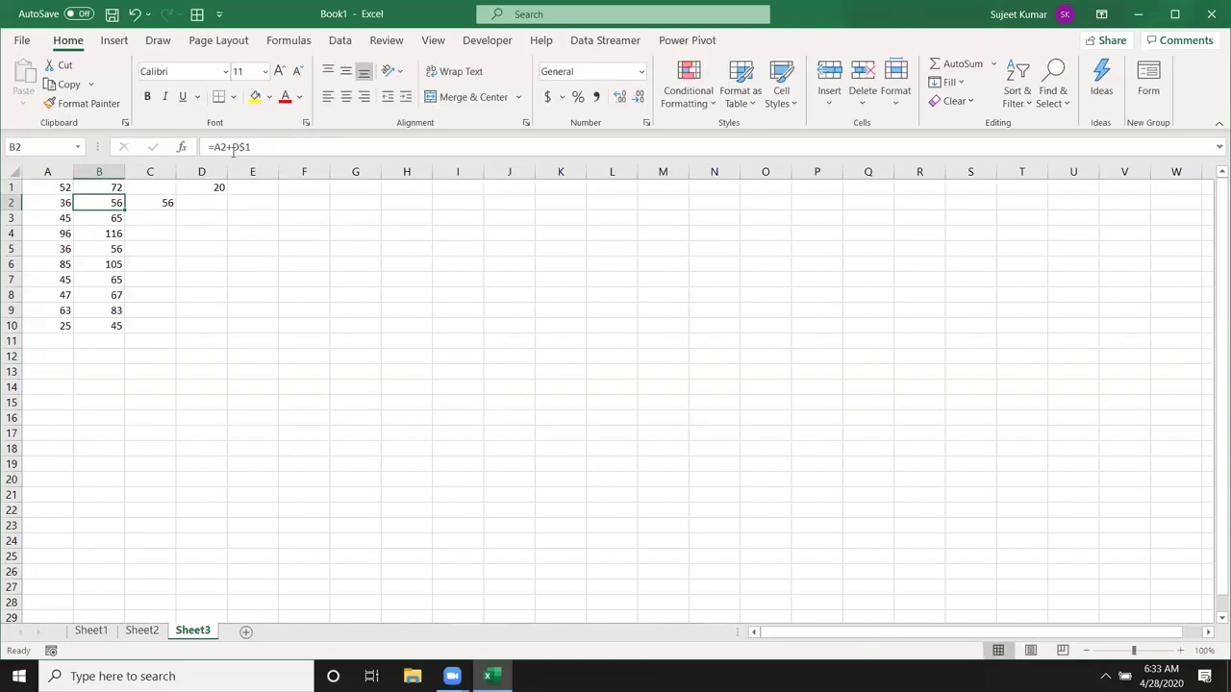
pyautogui.hotkey('ctrl', 'shift', 'Down')
pyautogui.hotkey('ctrl', 'd')
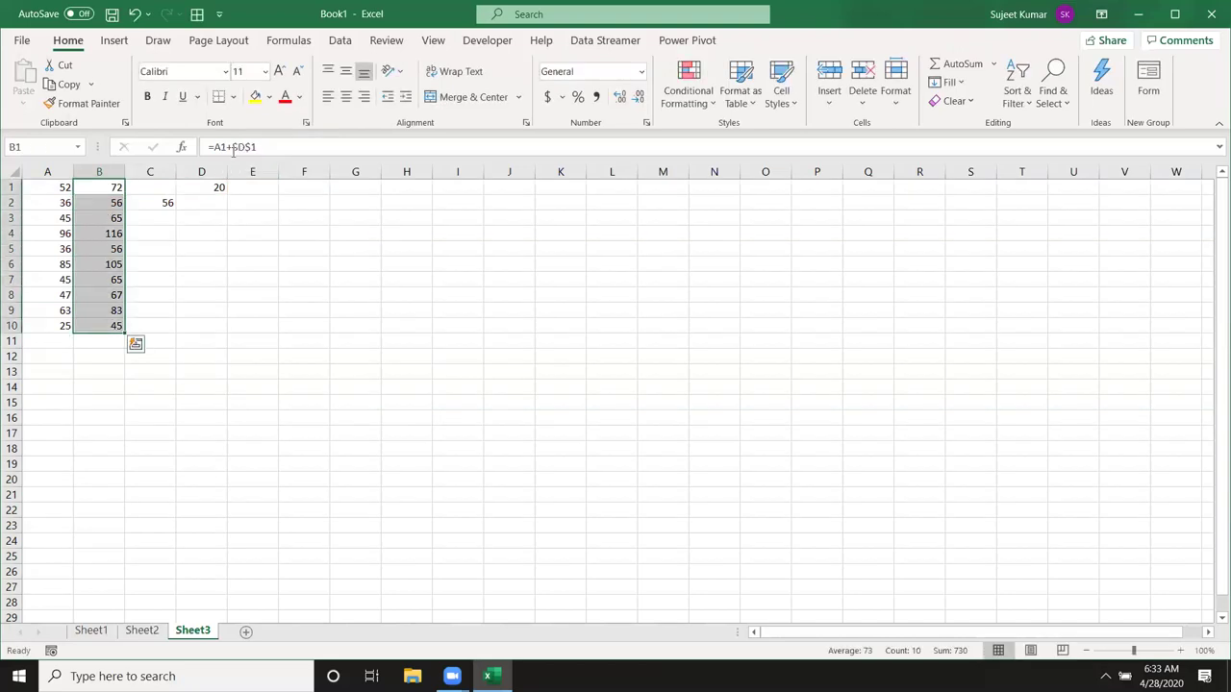
pyautogui.press('Down')
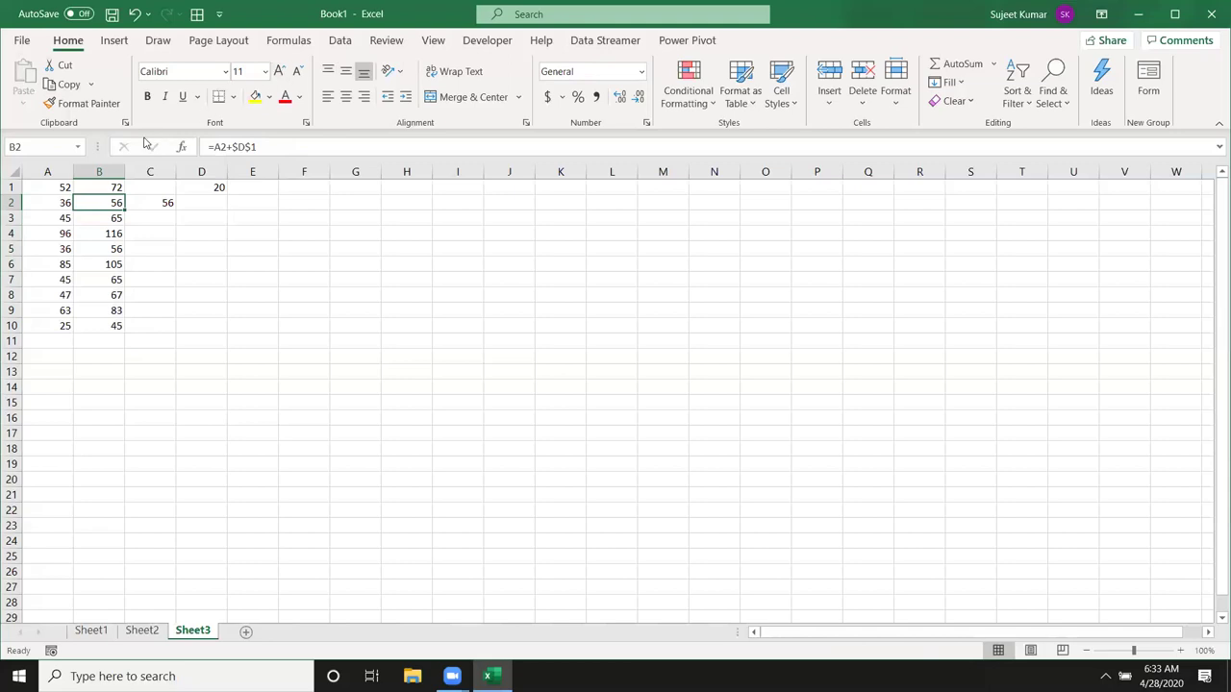
pyautogui.moveTo(56, 191); pyautogui.dragTo(274, 331)
# Enter =A1+23 in cell E3 so it shows 75, then switch to the empty Sheet2
pyautogui.click(408, 539)
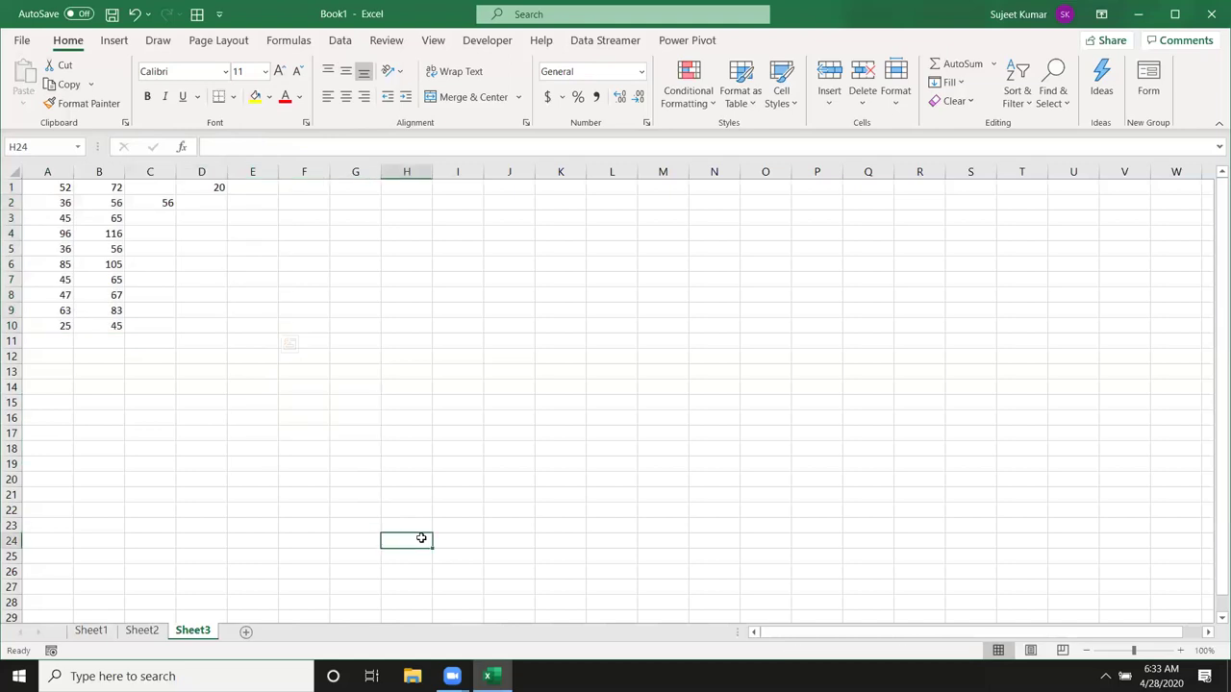
pyautogui.click(168, 243)
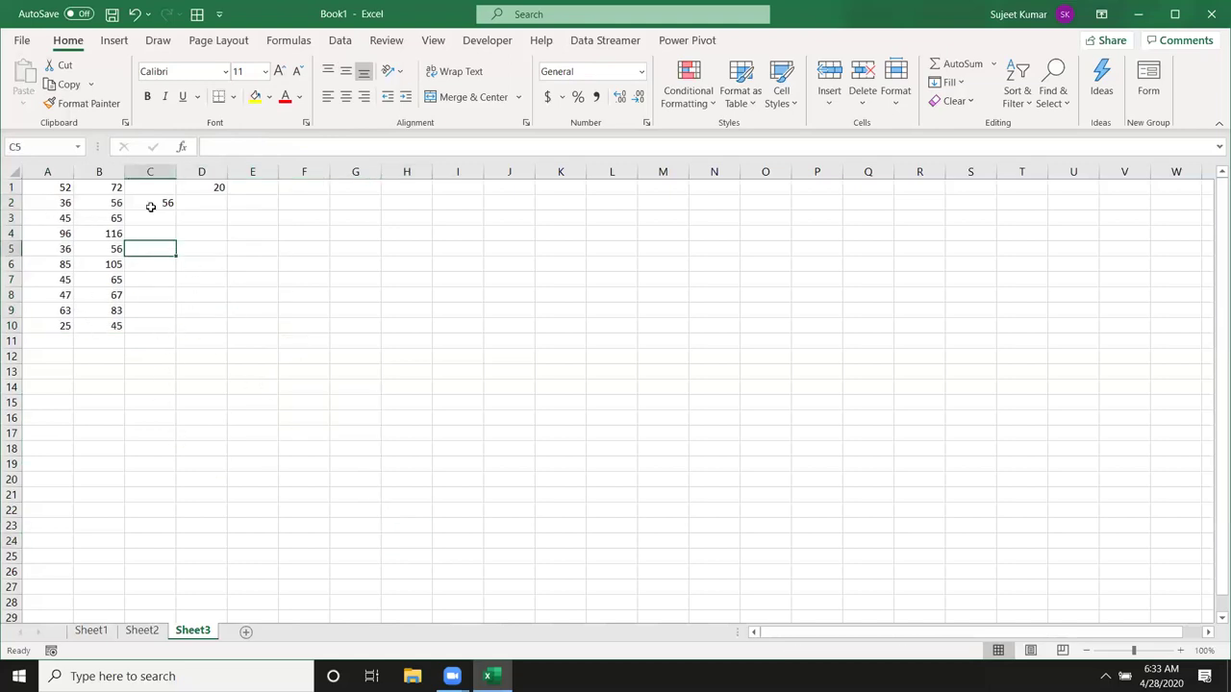
pyautogui.click(231, 215)
pyautogui.write('=')
pyautogui.click(41, 182)
pyautogui.write('+23')
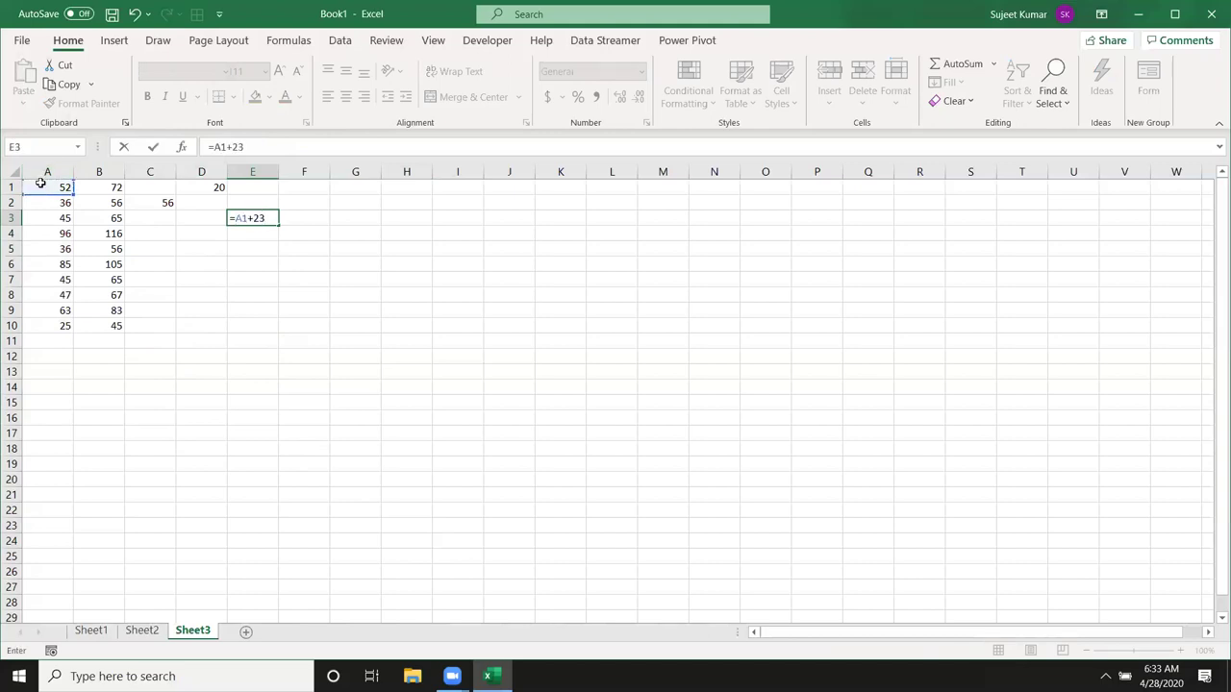
pyautogui.press('Return')
pyautogui.click(266, 217)
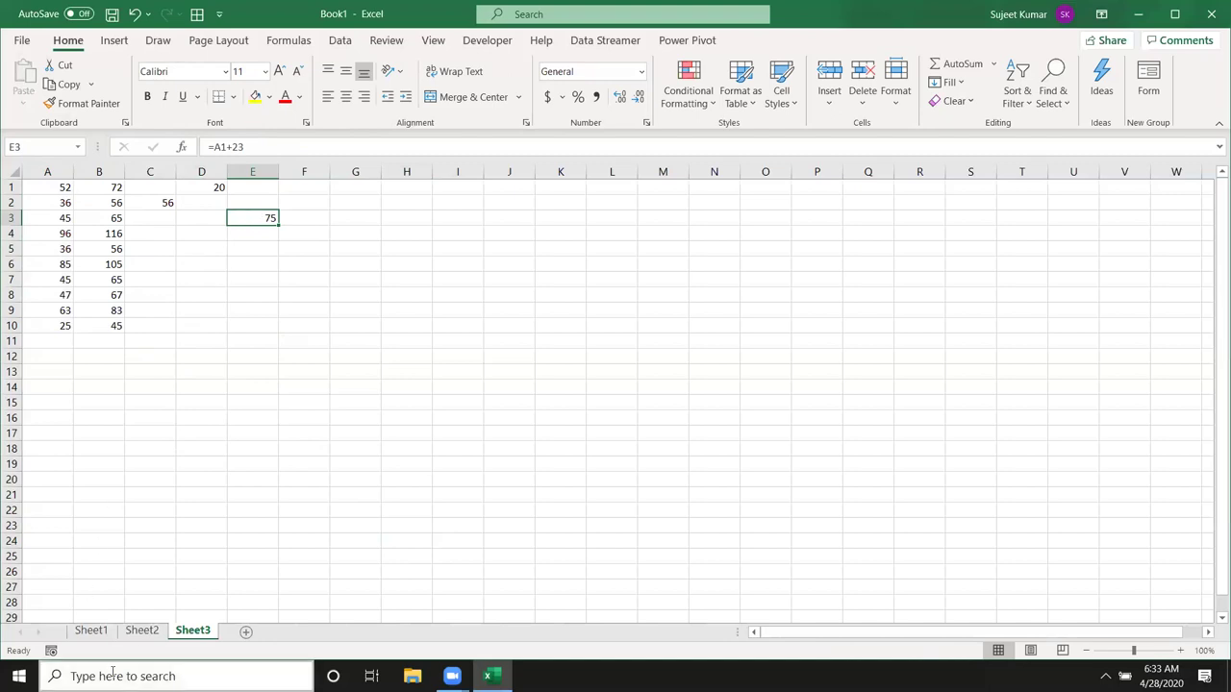
pyautogui.click(142, 634)
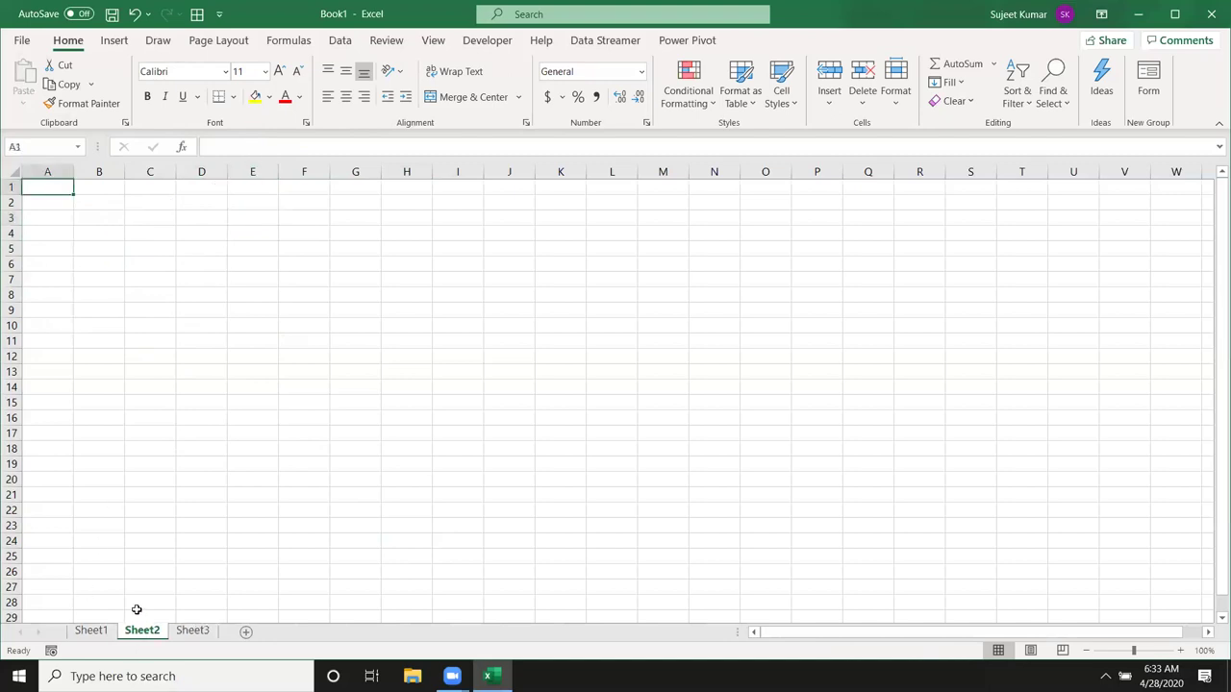
# Link Sheet2's C3 to Sheet3's A1 with =Sheet3!A1, showing 52
pyautogui.click(149, 223)
pyautogui.write('=')
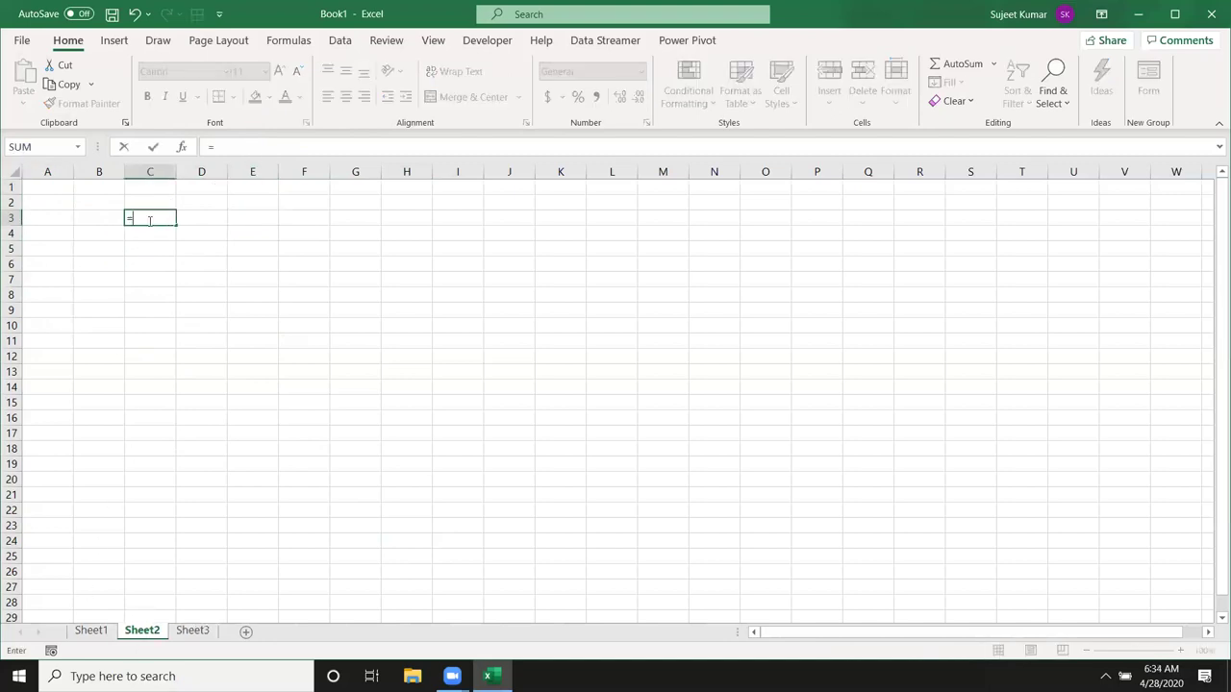
pyautogui.click(192, 630)
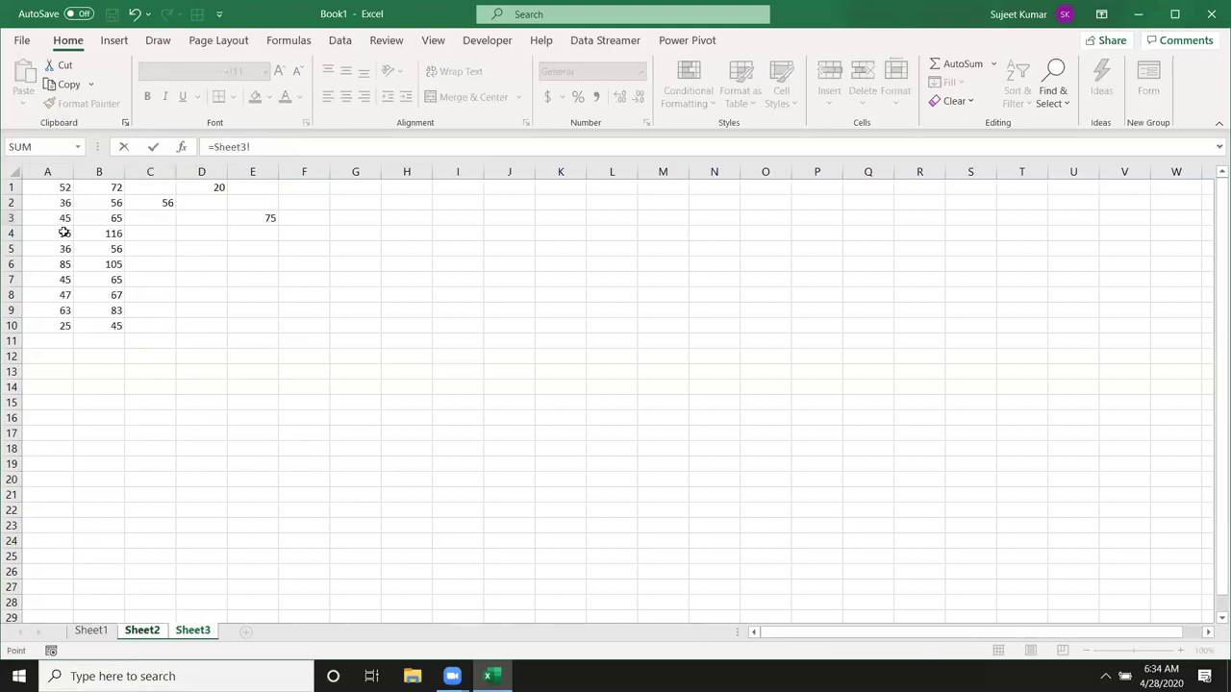
pyautogui.click(61, 188)
pyautogui.press('Return')
pyautogui.press('Up')
pyautogui.press('Up')
pyautogui.press('Up')
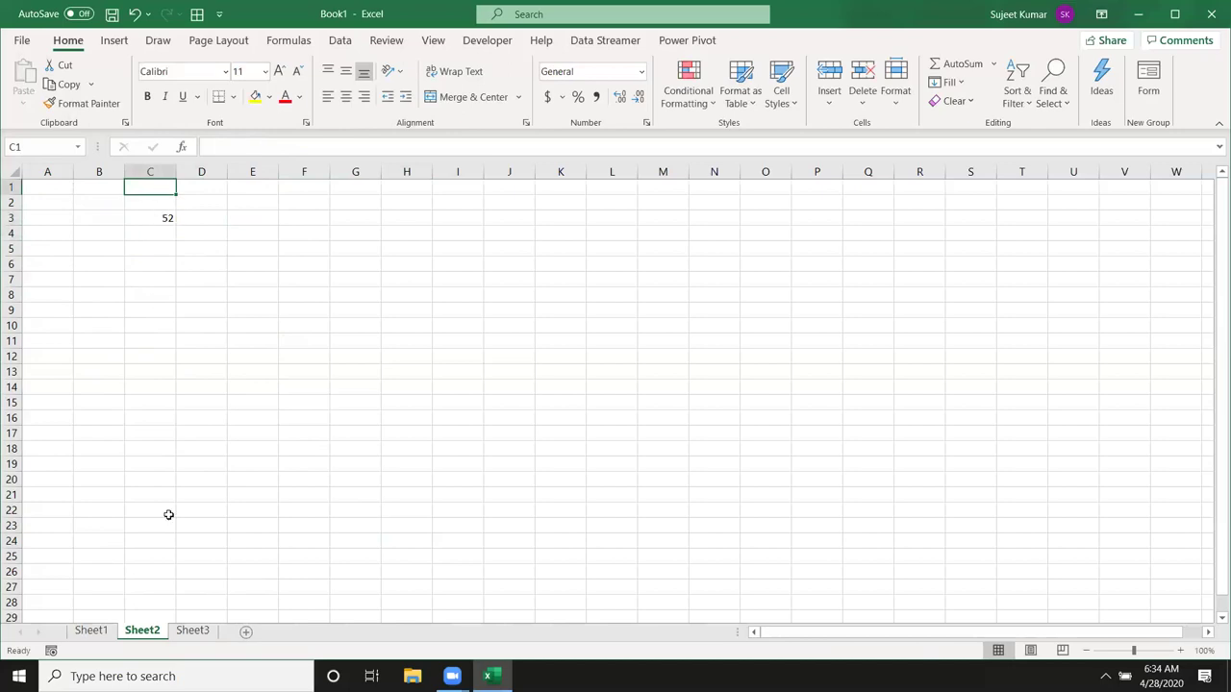
# Review the formulas in Sheet3 E3 and Sheet2 C3 unchanged, then open the File screen
pyautogui.click(193, 630)
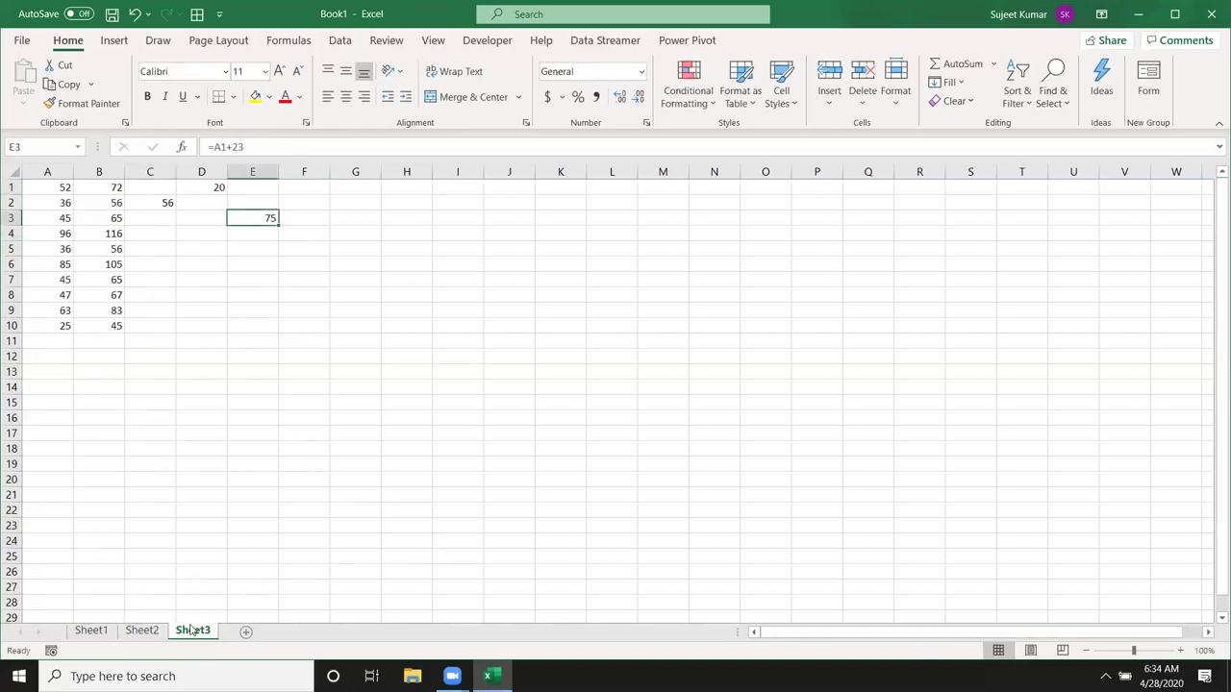
pyautogui.doubleClick(251, 218)
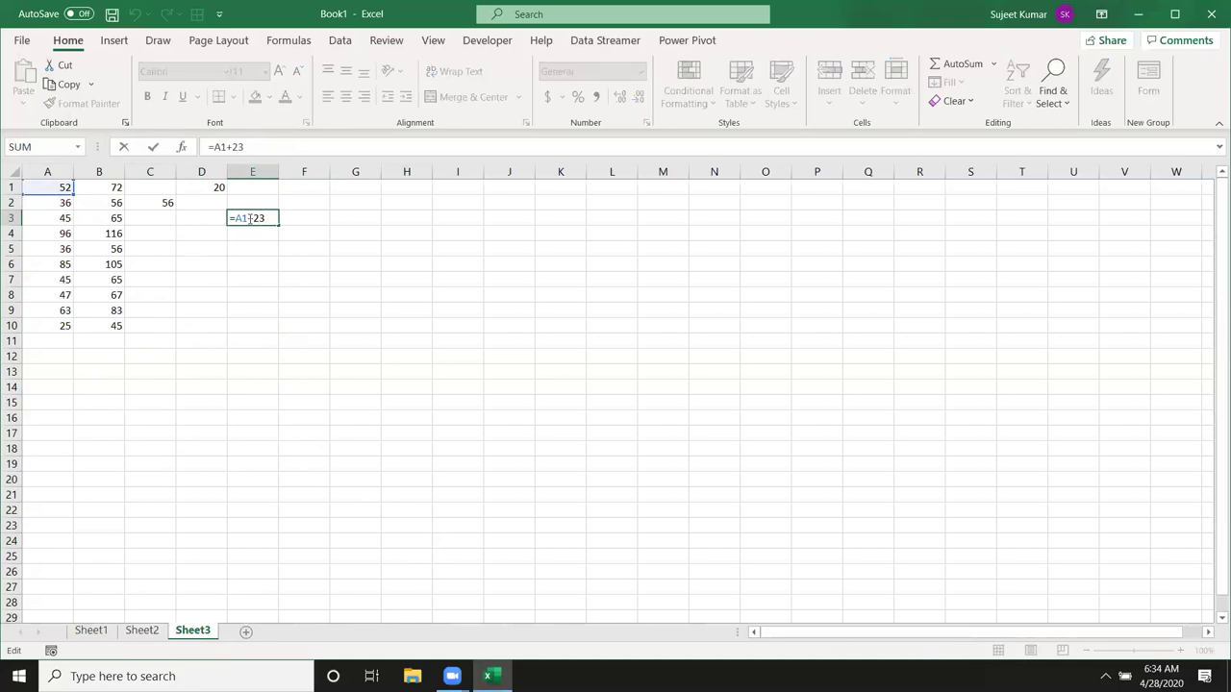
pyautogui.press('Escape')
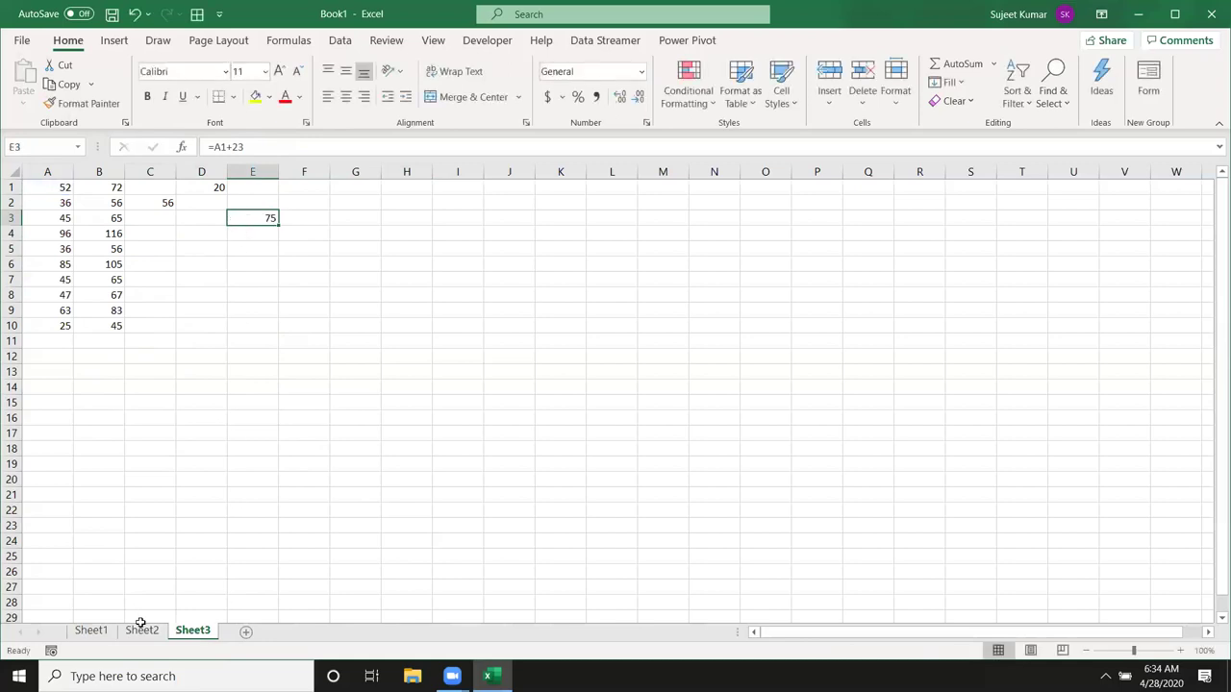
pyautogui.click(141, 629)
pyautogui.click(155, 221)
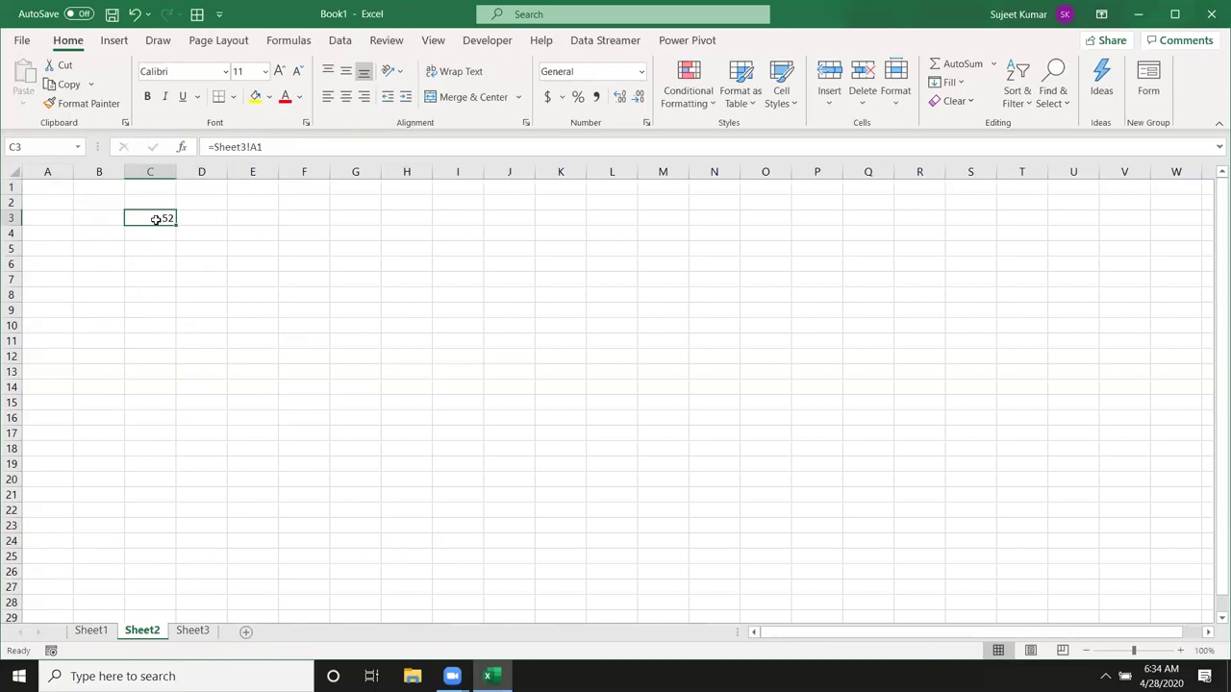
pyautogui.doubleClick(150, 219)
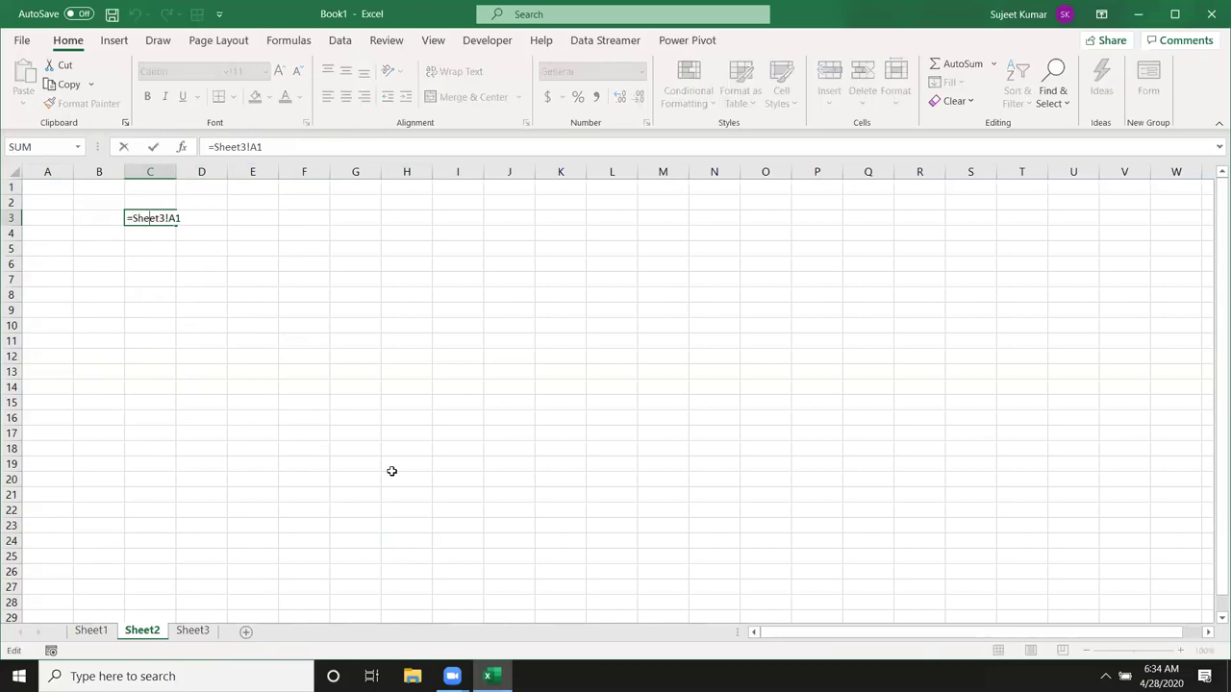
pyautogui.press('Escape')
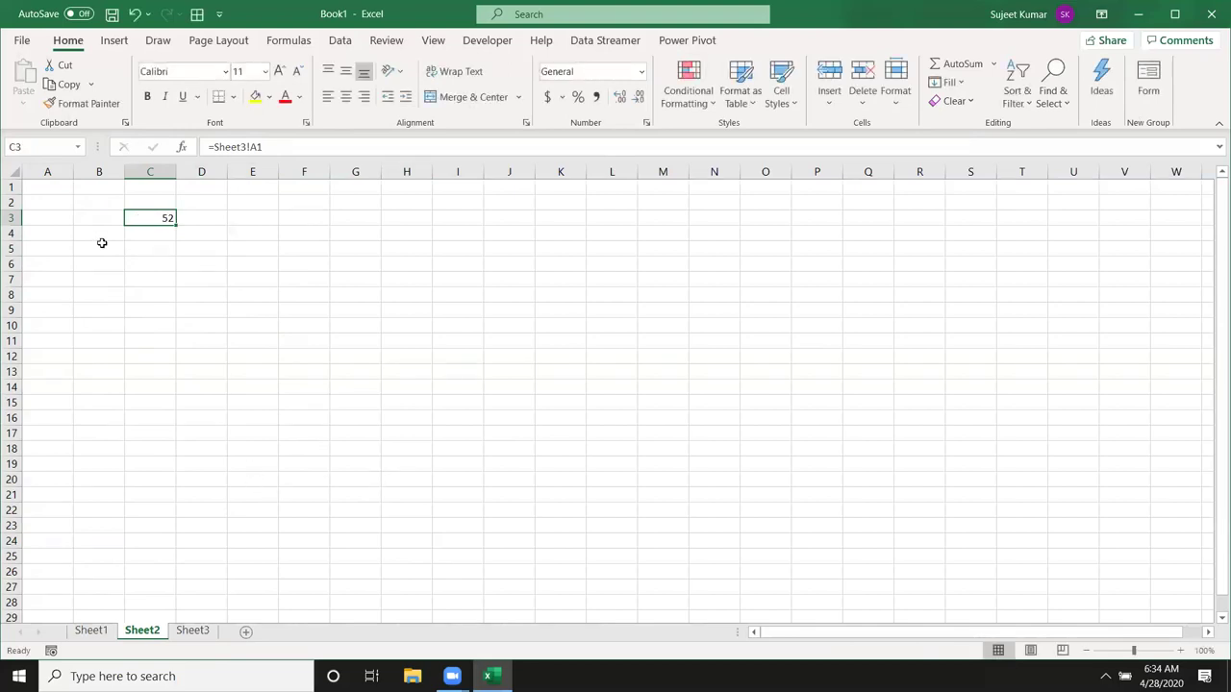
pyautogui.click(22, 41)
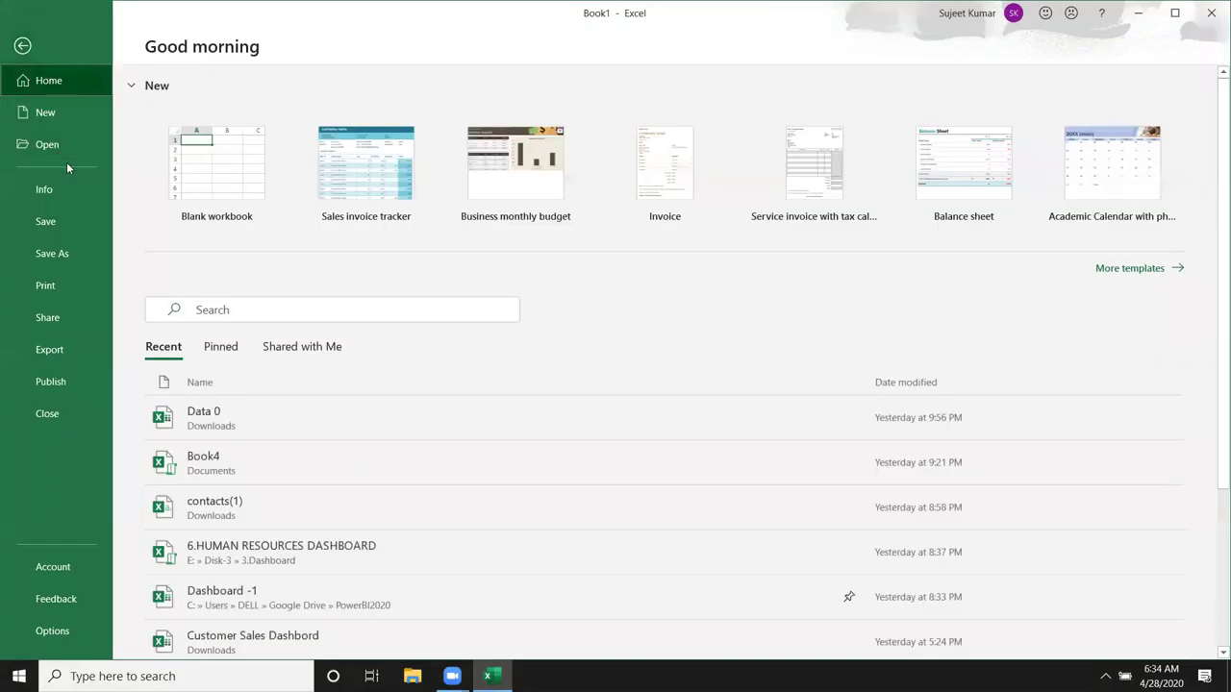
# Open the recent Data 0 workbook and link Book1's C4 to Data 0's H8 address
pyautogui.click(291, 429)
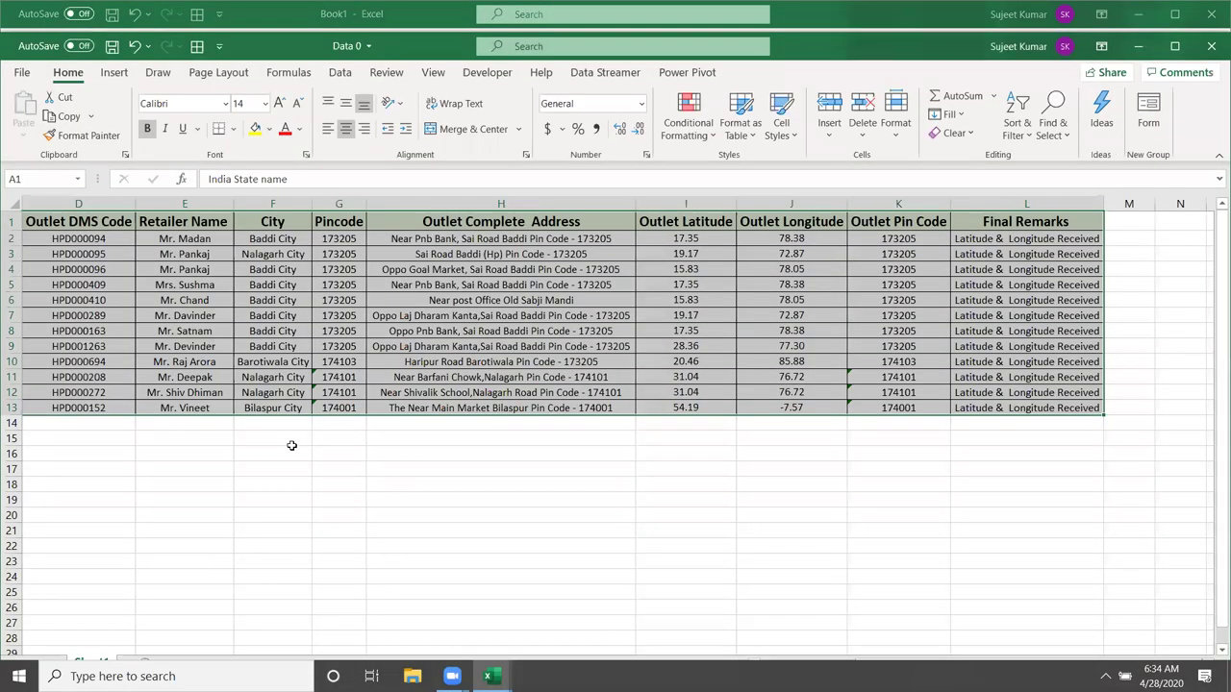
pyautogui.click(291, 445)
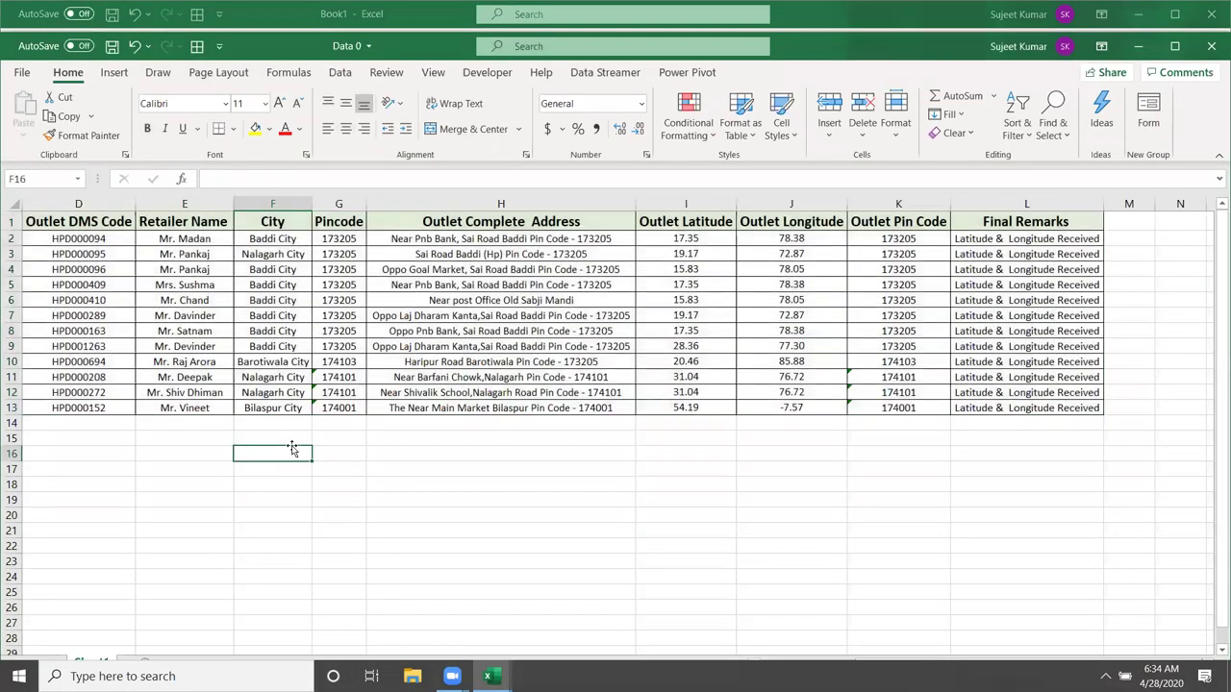
pyautogui.hotkey('alt', 'Tab')
pyautogui.press('Return')
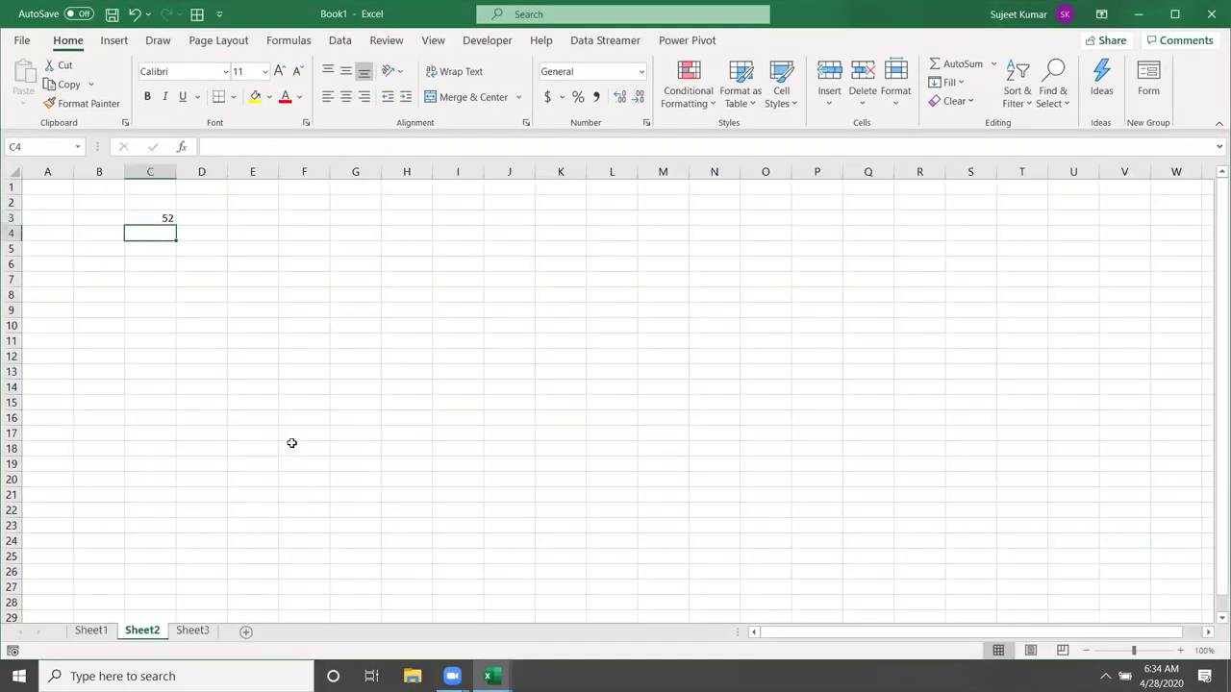
pyautogui.write('=')
pyautogui.press('super')
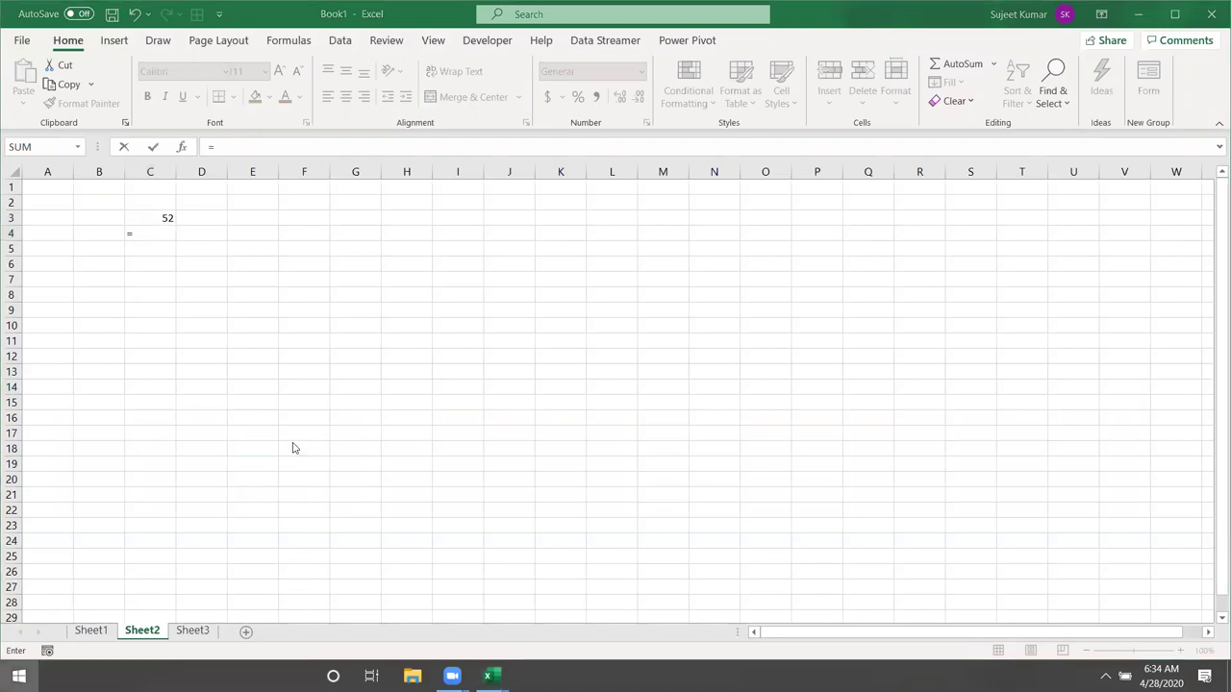
pyautogui.press('super')
pyautogui.hotkey('ctrl', 'Tab')
pyautogui.click(437, 334)
pyautogui.press('Return')
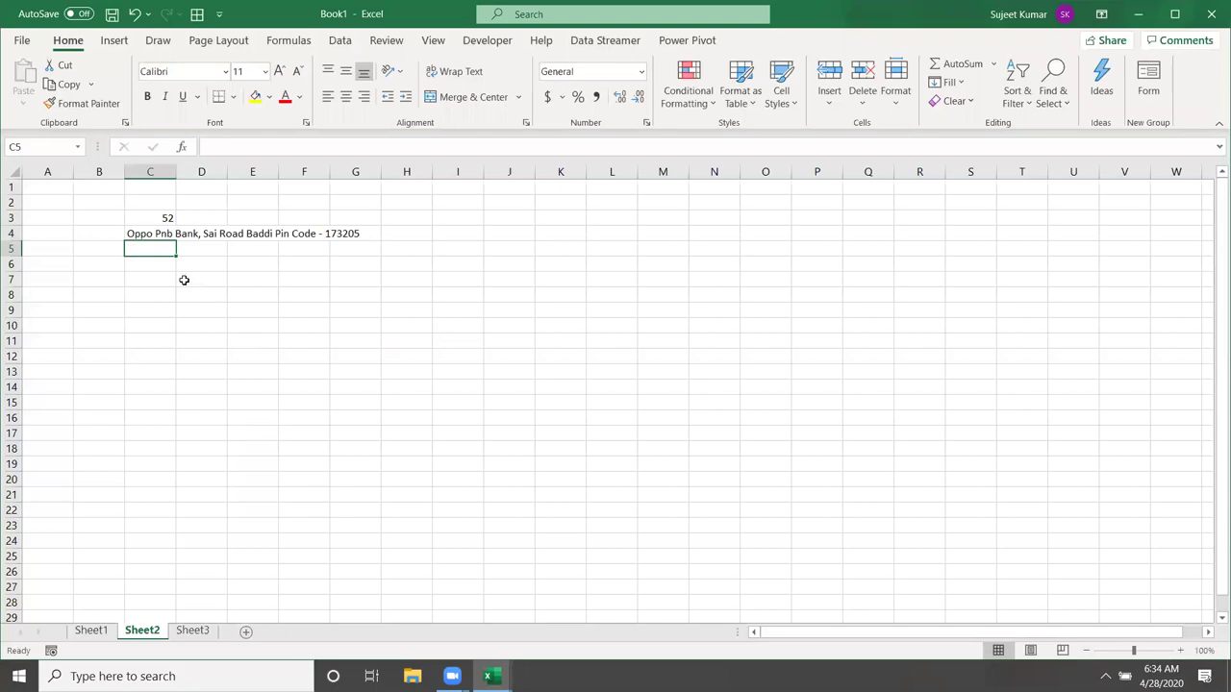
# Check C4's external-link formula, then maximize and close Data 0
pyautogui.doubleClick(152, 233)
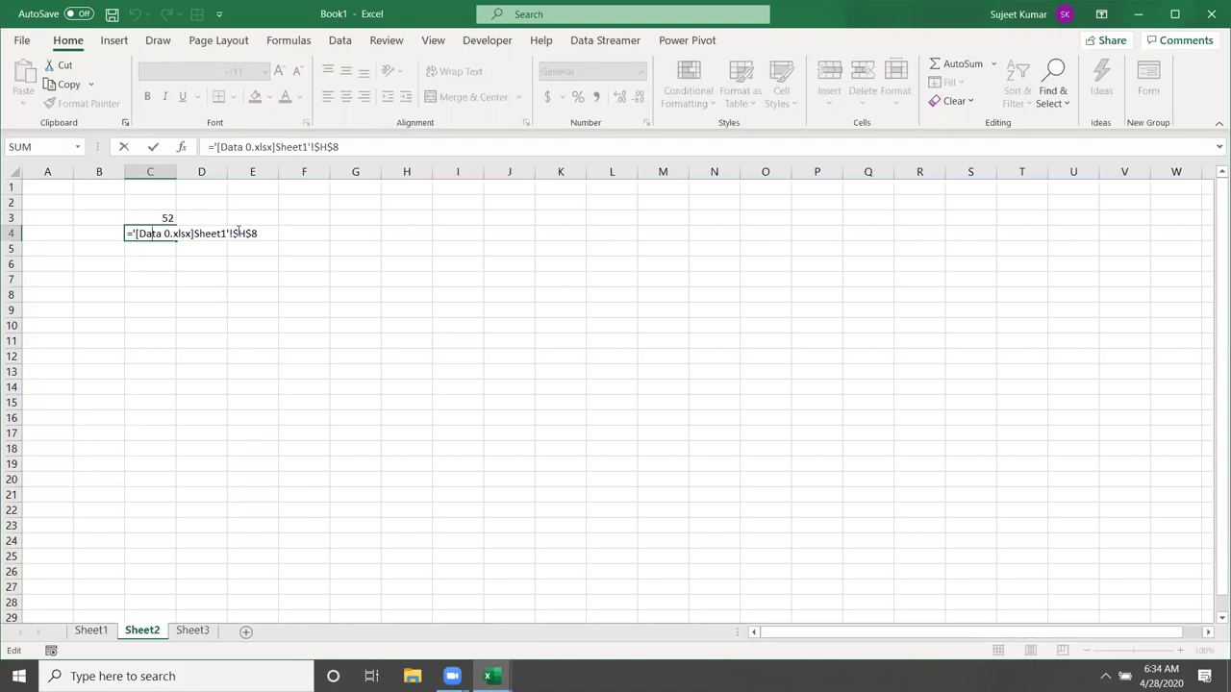
pyautogui.press('Escape')
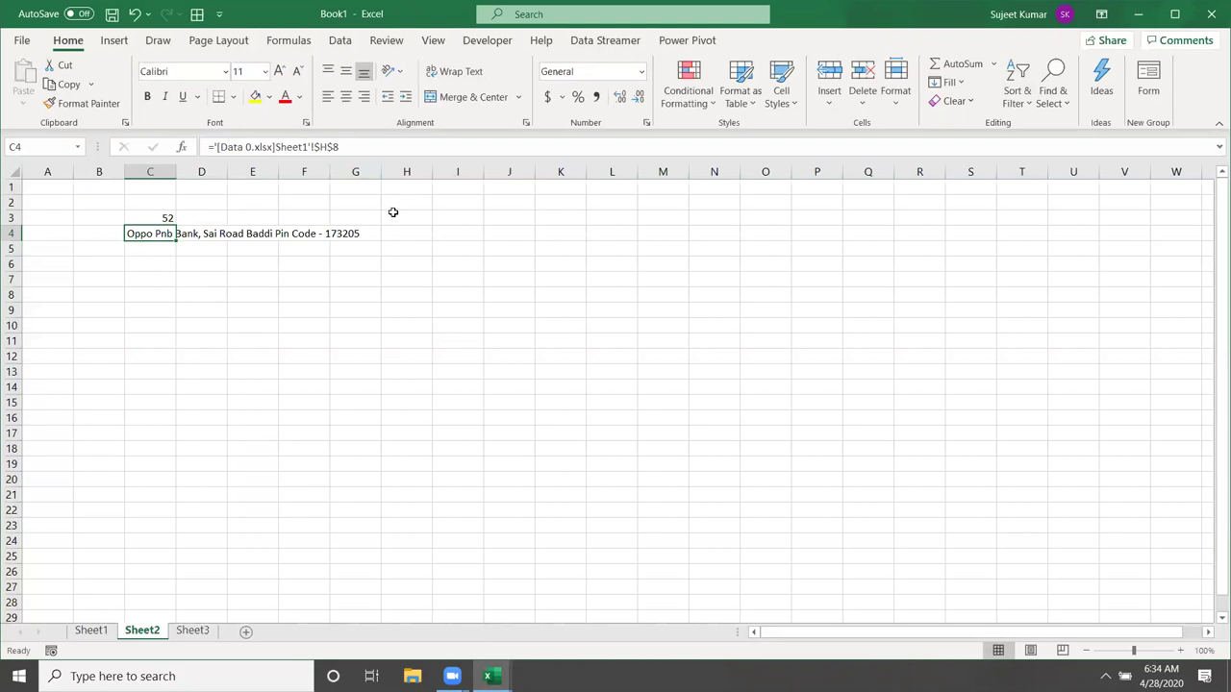
pyautogui.hotkey('alt', 'Tab')
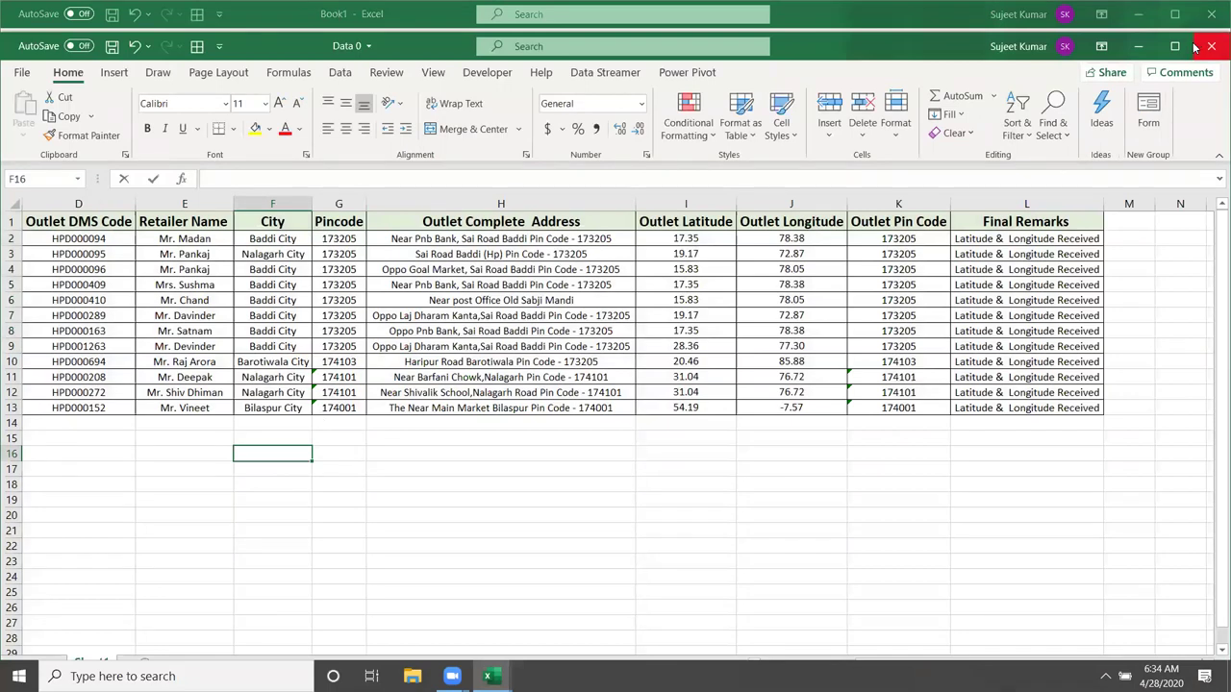
pyautogui.click(1174, 46)
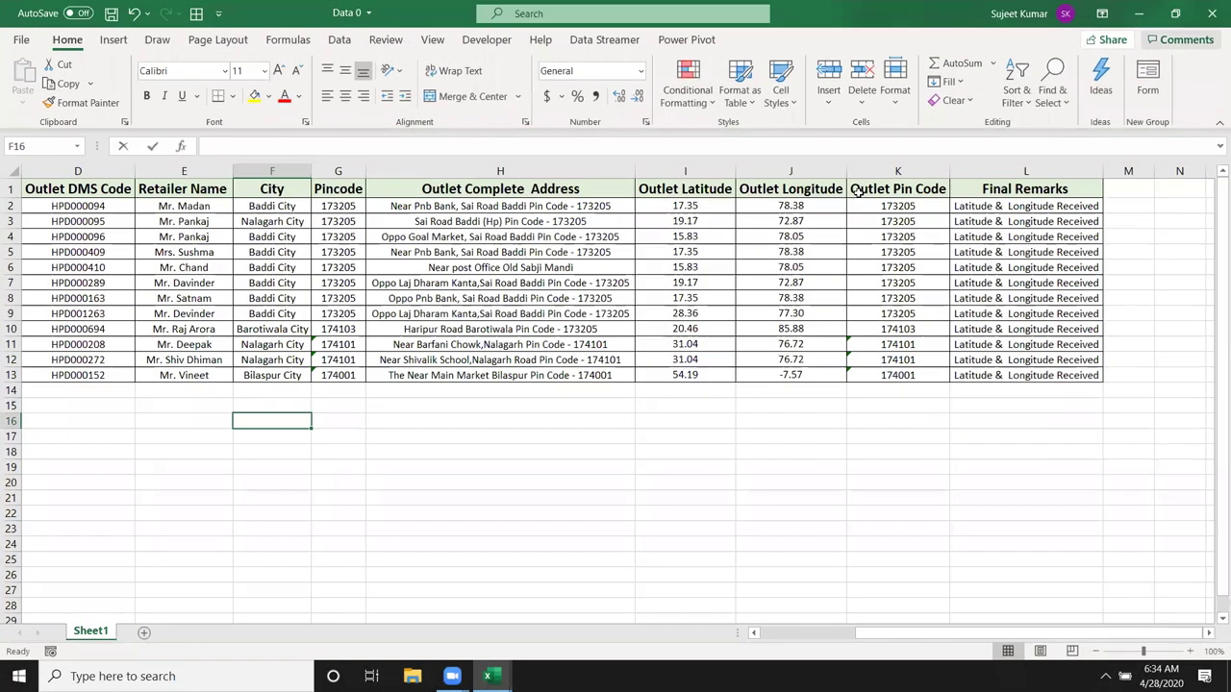
pyautogui.click(1212, 14)
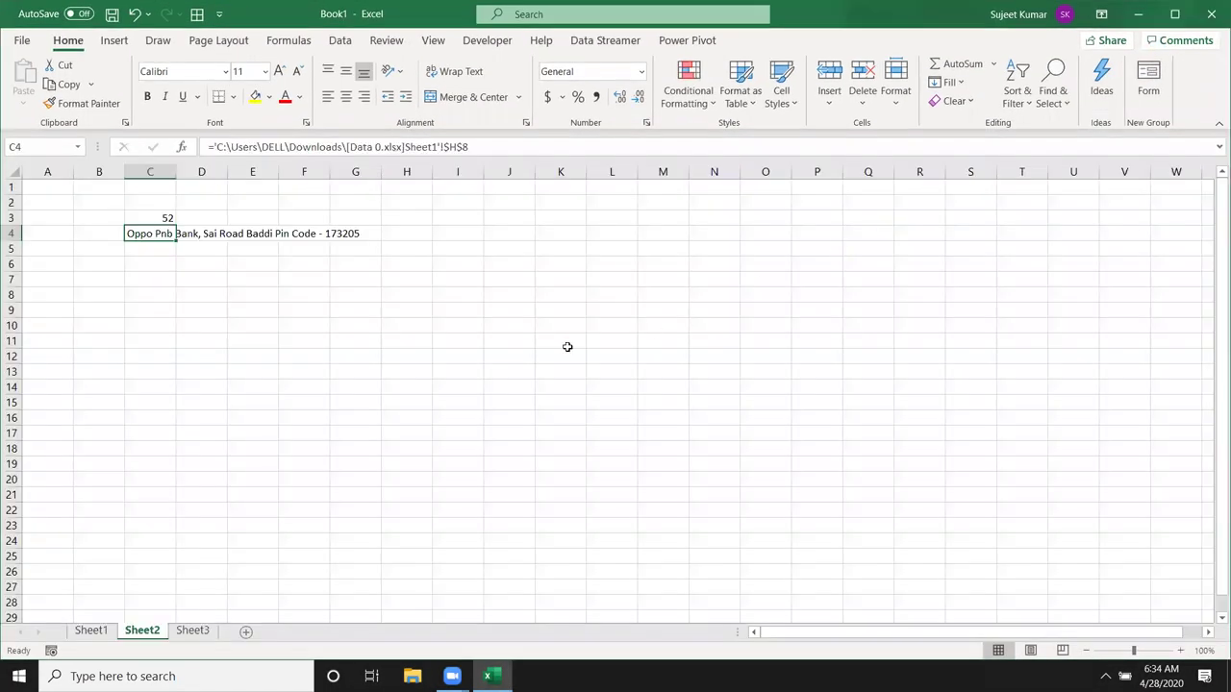
# Inspect the full file path in C4's link formula without changing it
pyautogui.doubleClick(139, 232)
pyautogui.moveTo(131, 236); pyautogui.dragTo(317, 231)
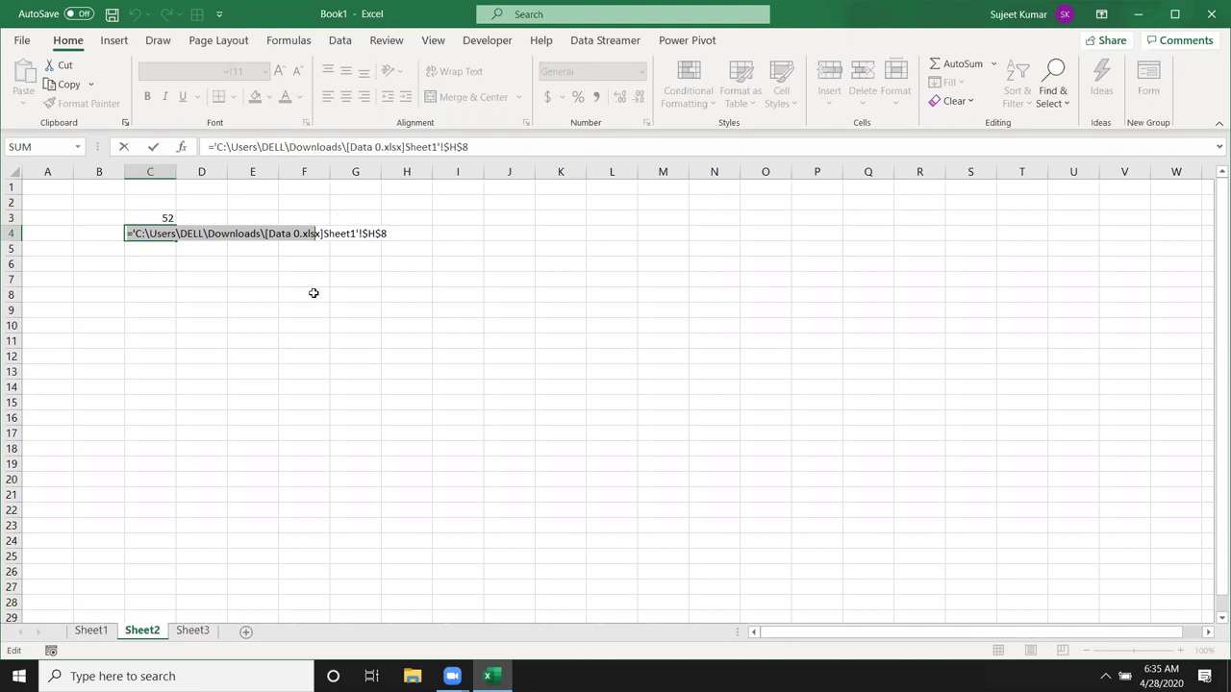
pyautogui.hotkey('ctrl', 'Return')
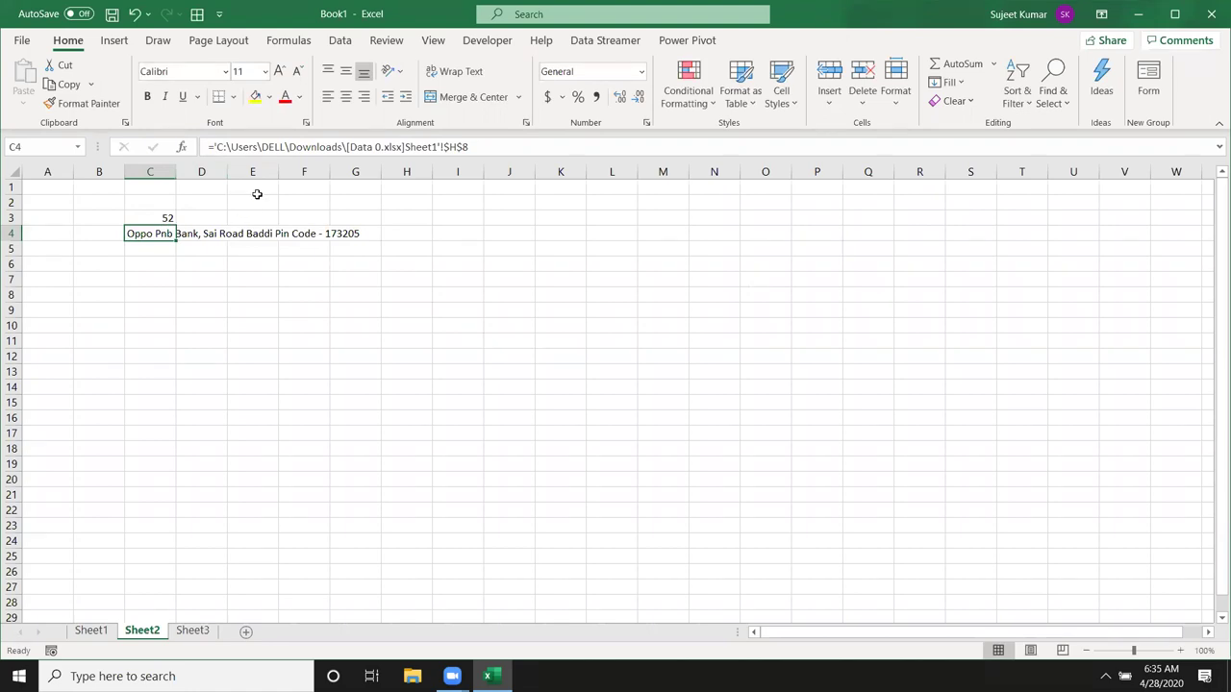
# Reopen Data 0 from Recent, return to Book1's Sheet2, and select C2:H9
pyautogui.click(21, 43)
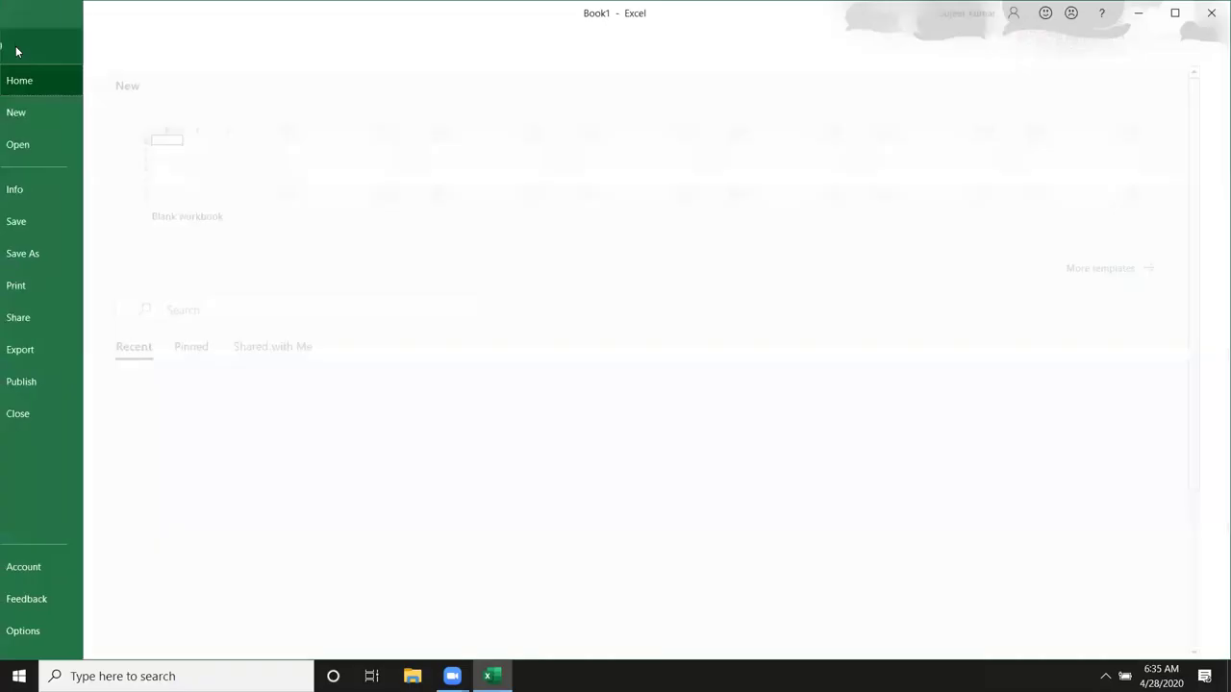
pyautogui.click(223, 414)
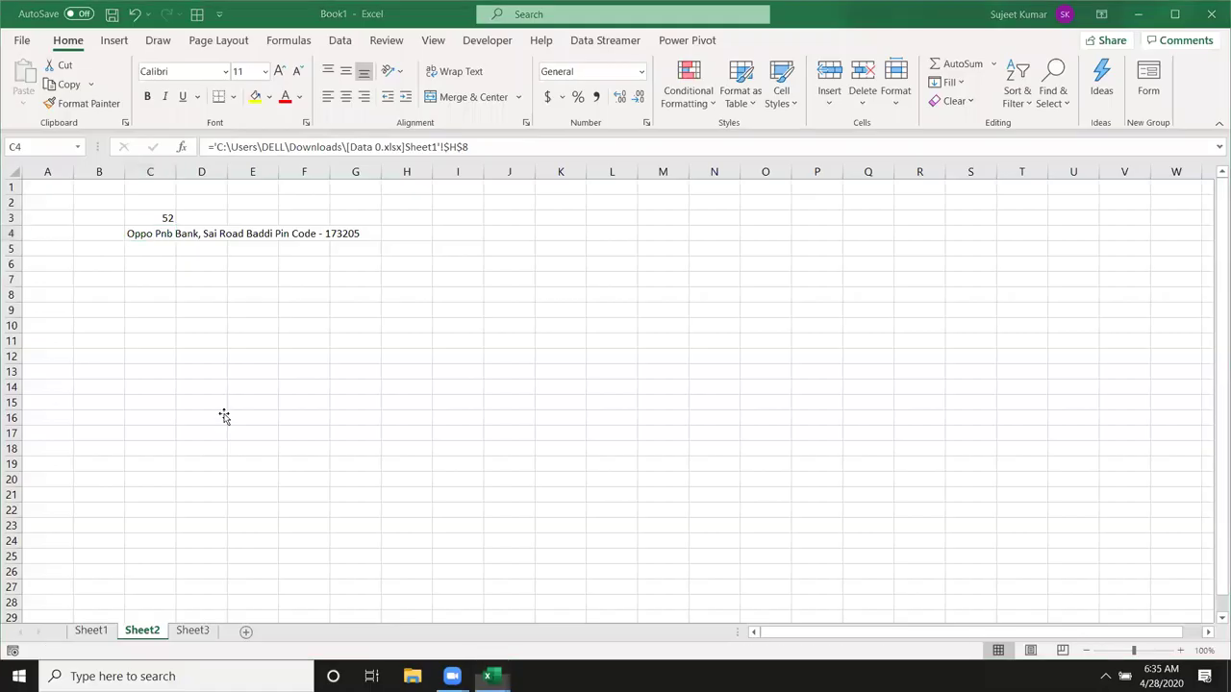
pyautogui.hotkey('ctrl', 'Tab')
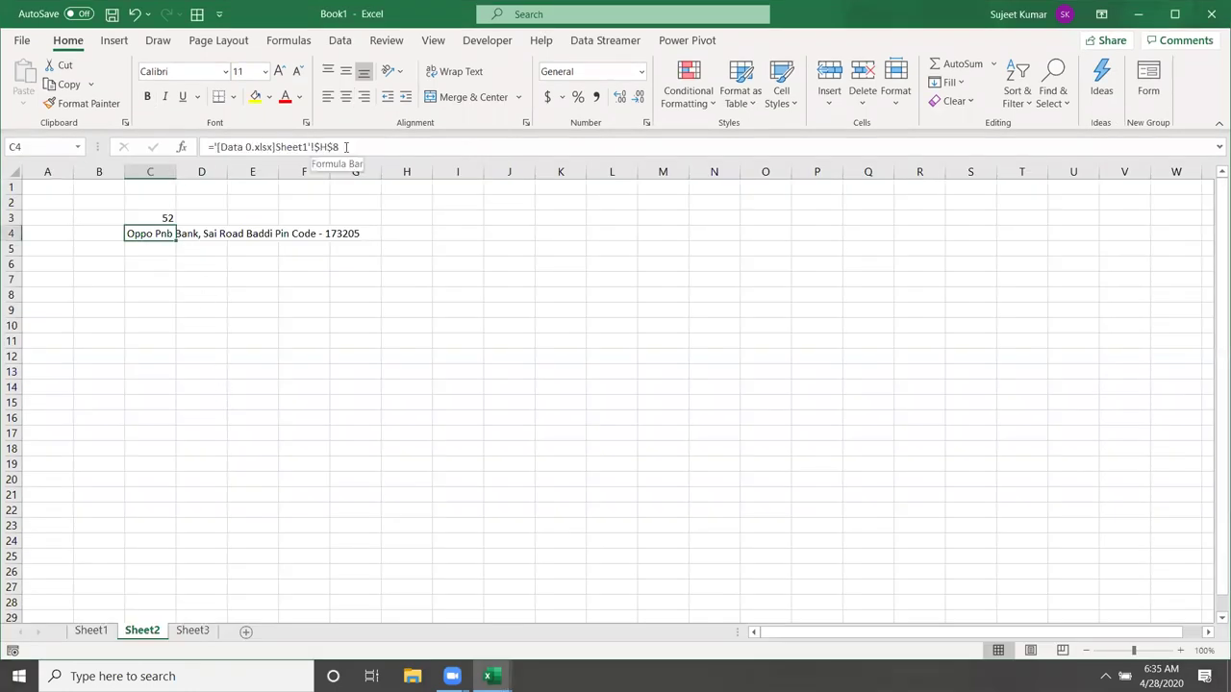
pyautogui.hotkey('ctrl', 'Tab')
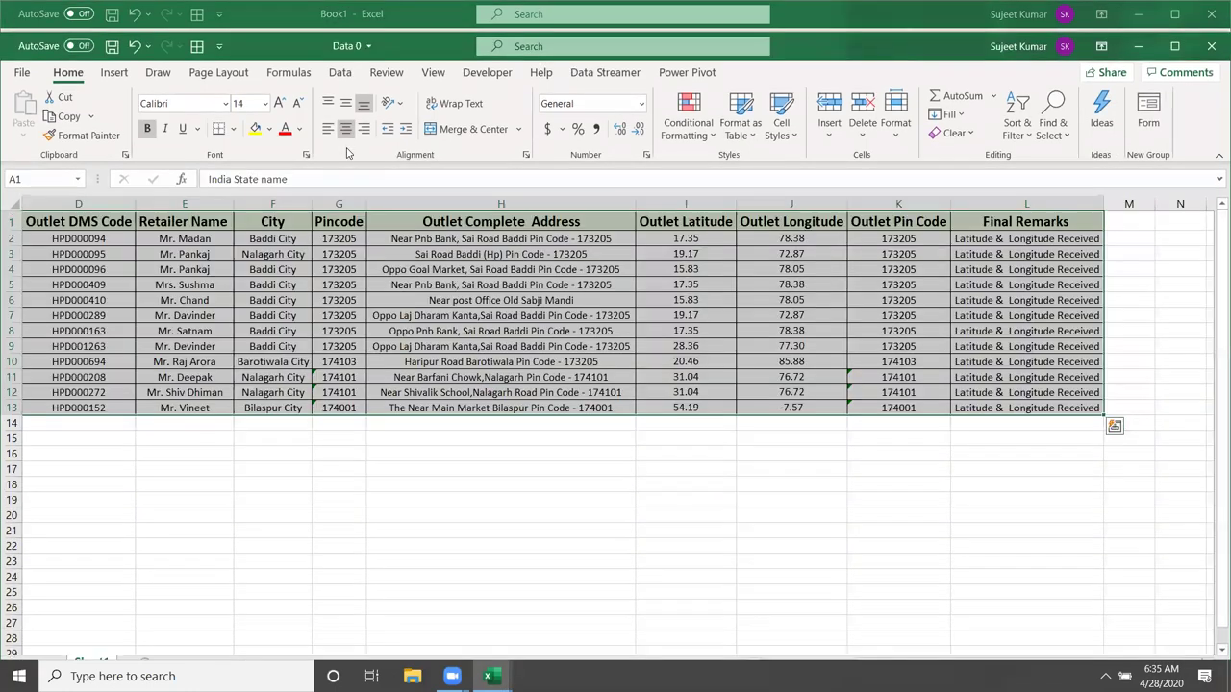
pyautogui.hotkey('ctrl', 'Tab')
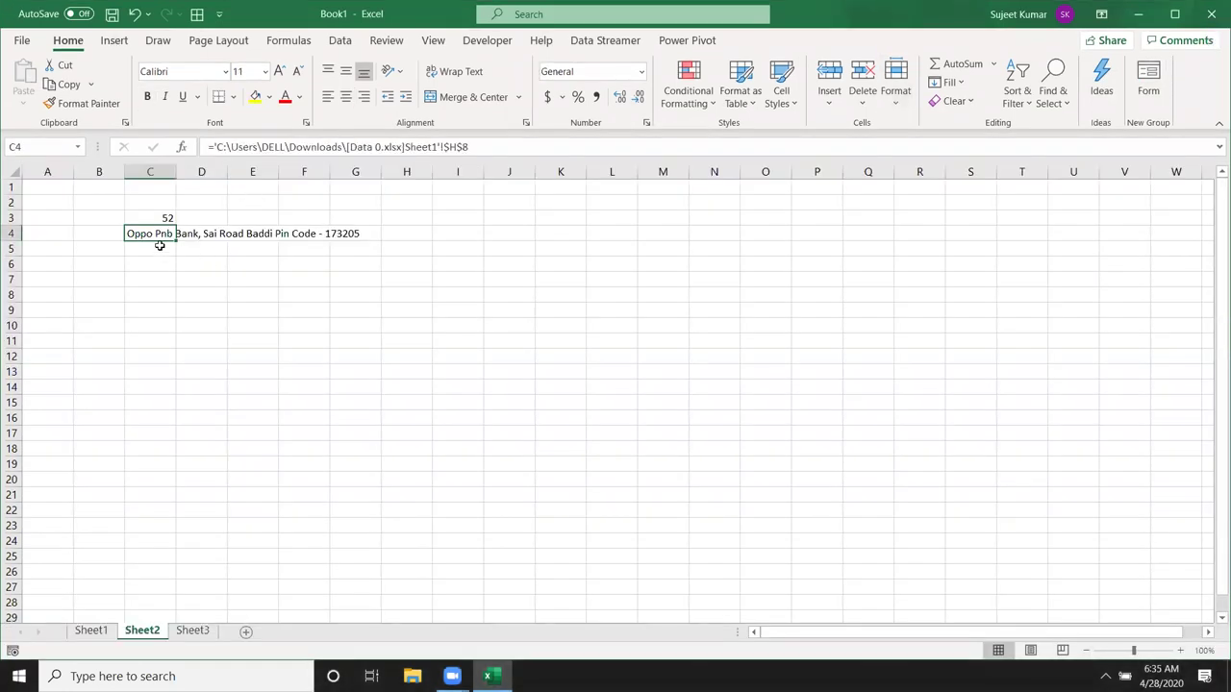
pyautogui.click(173, 282)
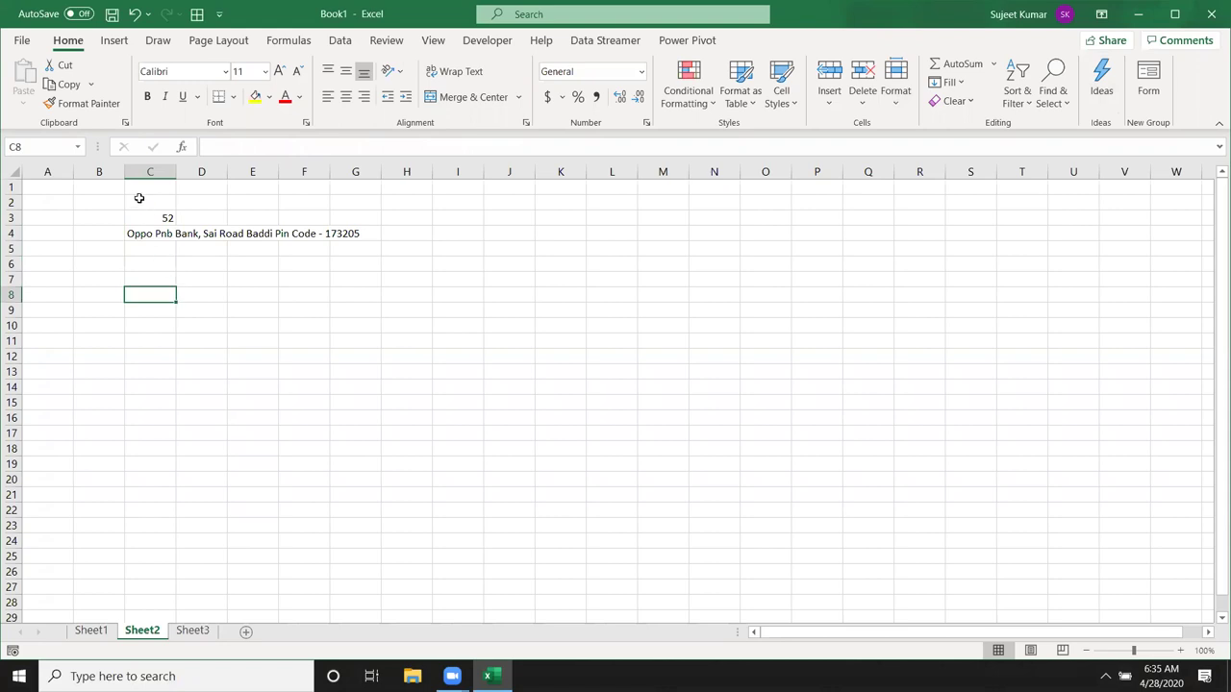
pyautogui.moveTo(139, 198); pyautogui.dragTo(429, 303)
# Delete the 52 and the address from C2:H9, then move to cell M7
pyautogui.press('Delete')
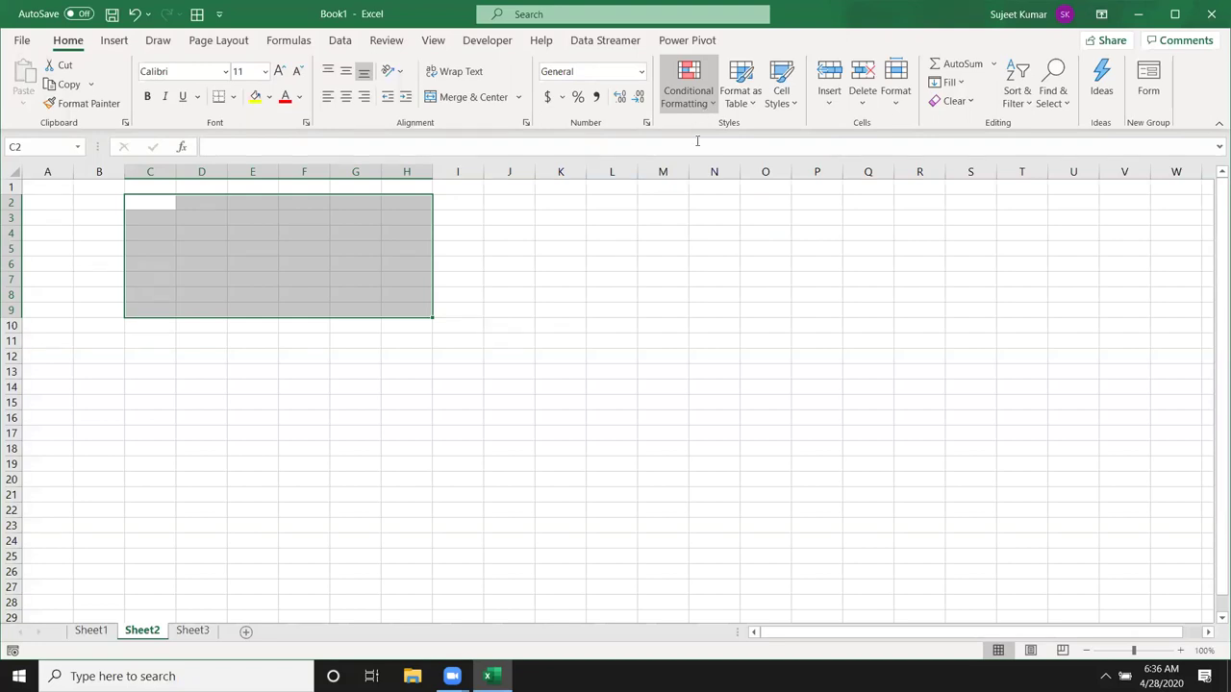
pyautogui.click(670, 285)
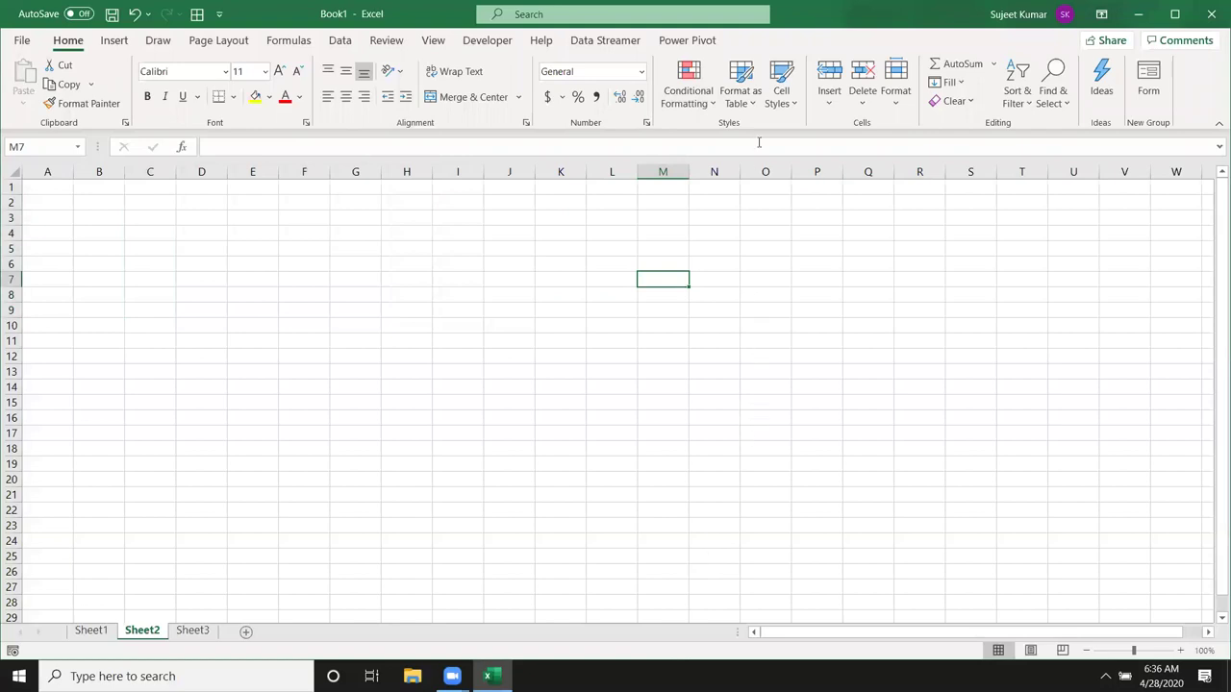
pyautogui.moveTo(689, 86)
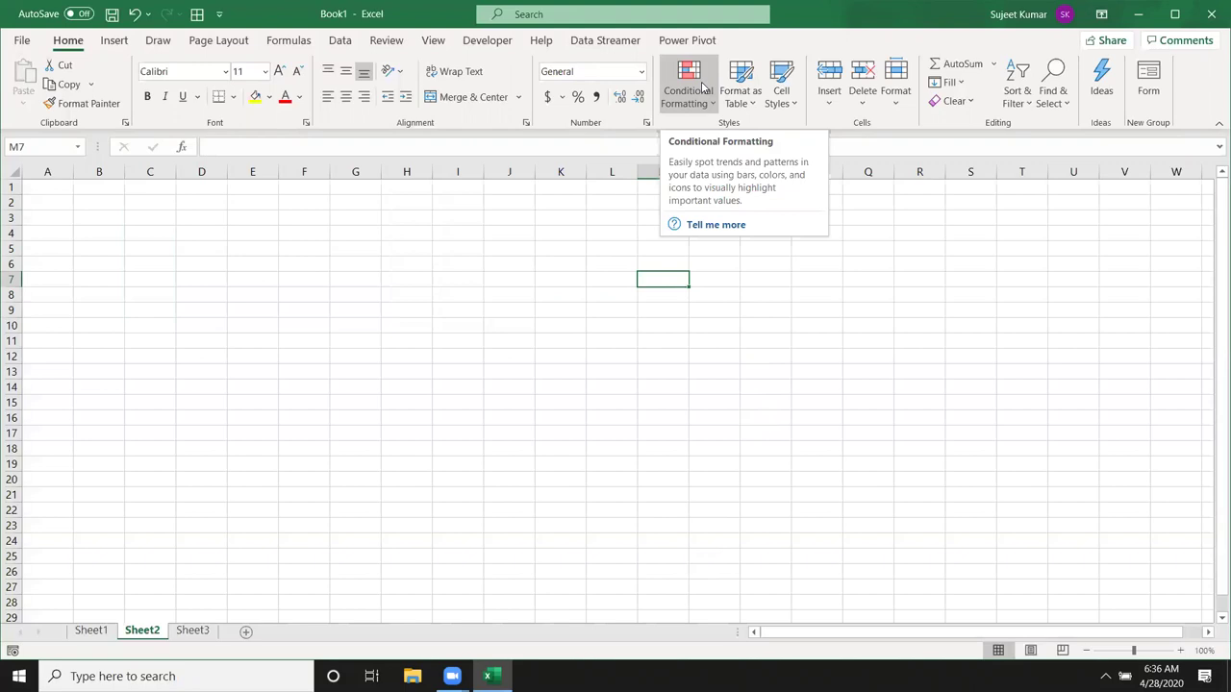
# Open the conditional formatting help article and expand its PivotTable and Quick Analysis sections
pyautogui.click(736, 226)
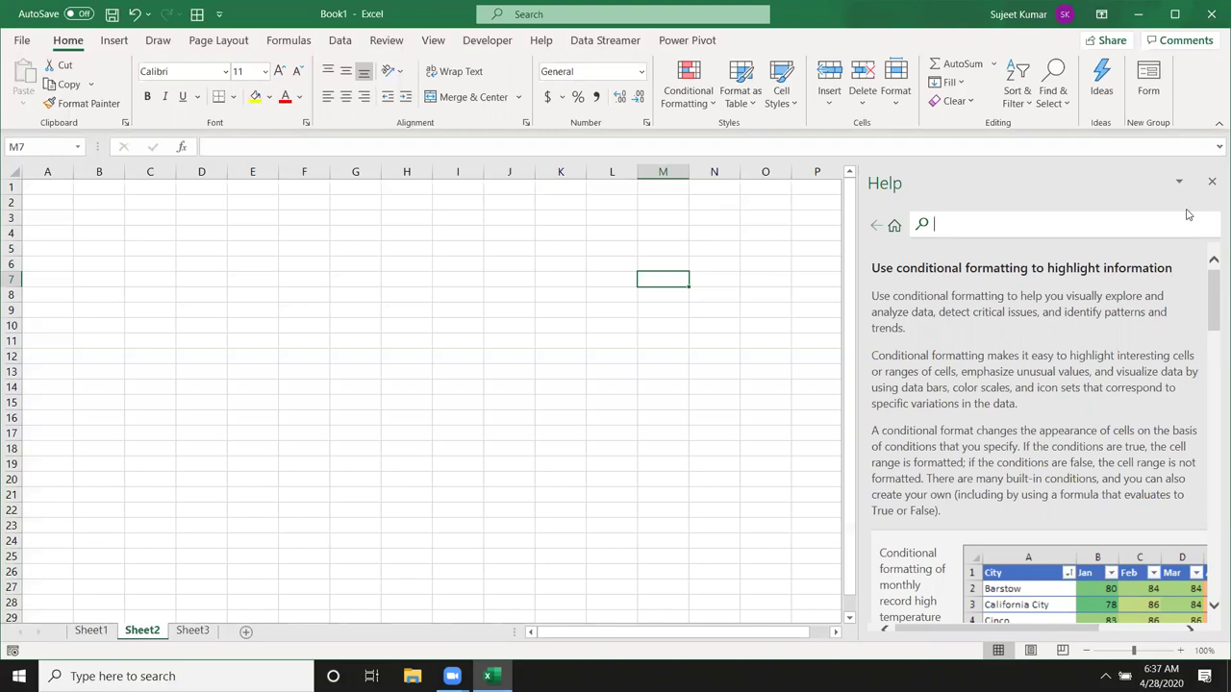
pyautogui.moveTo(1212, 298)
pyautogui.mouseDown()
pyautogui.moveTo(1178, 581)
pyautogui.moveTo(1197, 439)
pyautogui.mouseUp()
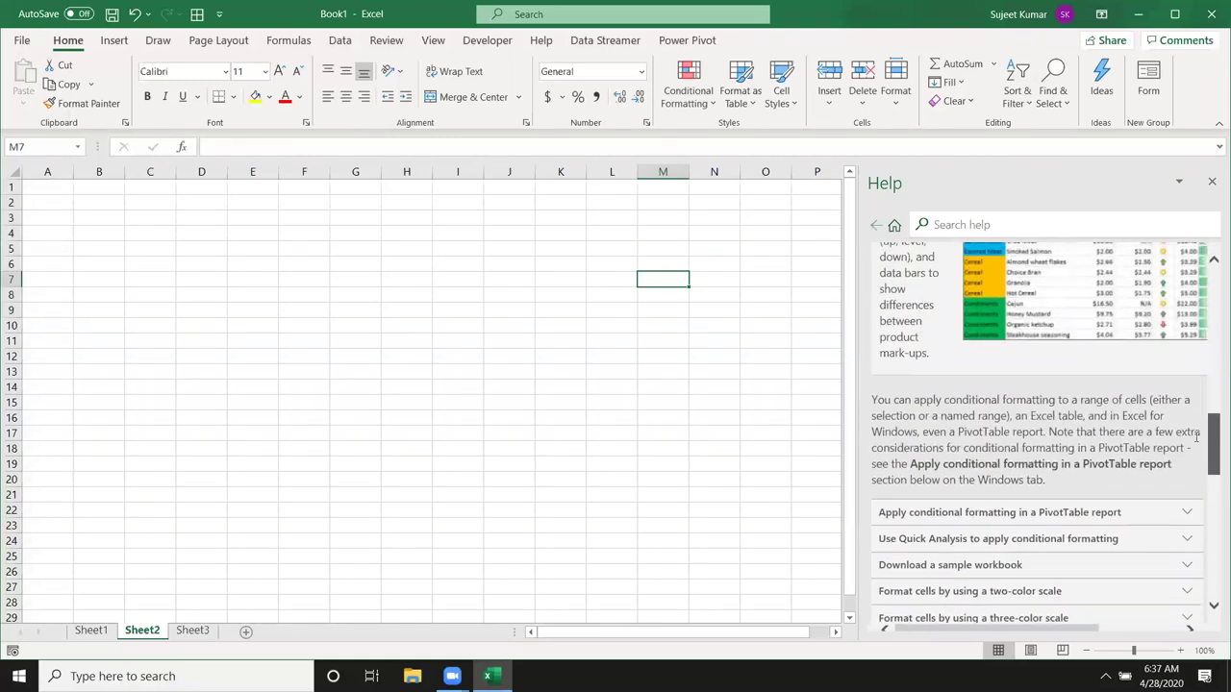
pyautogui.click(1167, 511)
pyautogui.moveTo(1213, 375); pyautogui.dragTo(1213, 539)
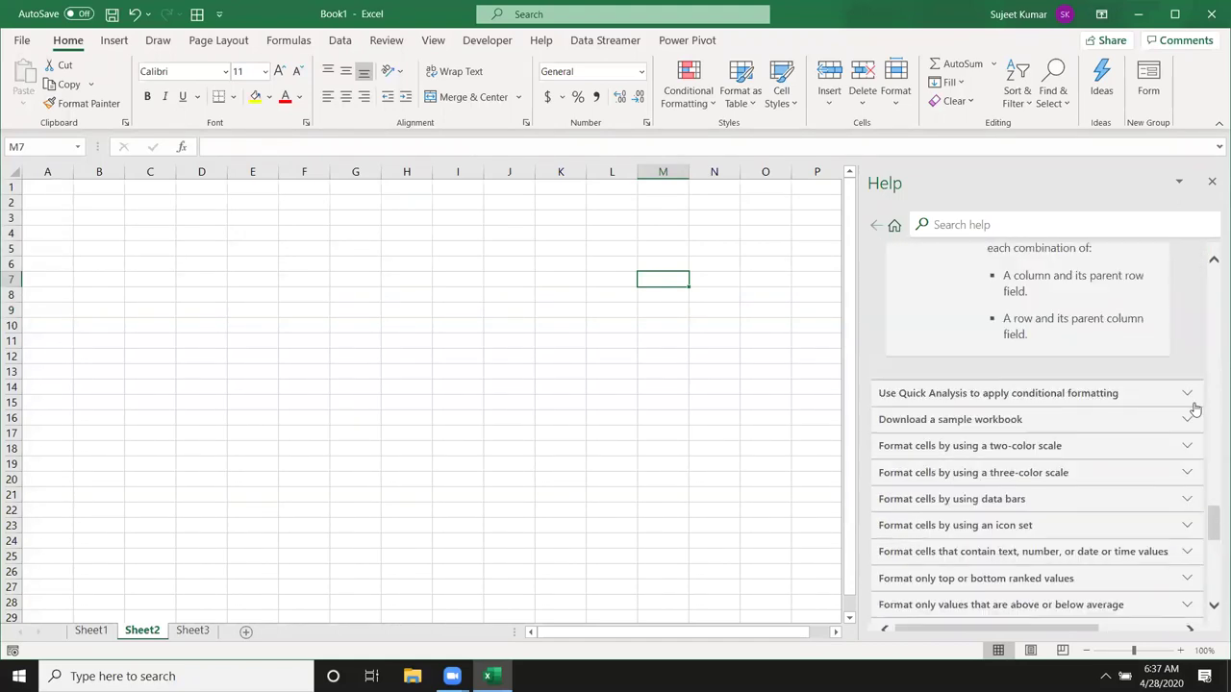
pyautogui.click(1193, 394)
pyautogui.moveTo(1210, 458)
pyautogui.mouseDown()
pyautogui.moveTo(1213, 586)
pyautogui.moveTo(1214, 250)
pyautogui.mouseUp()
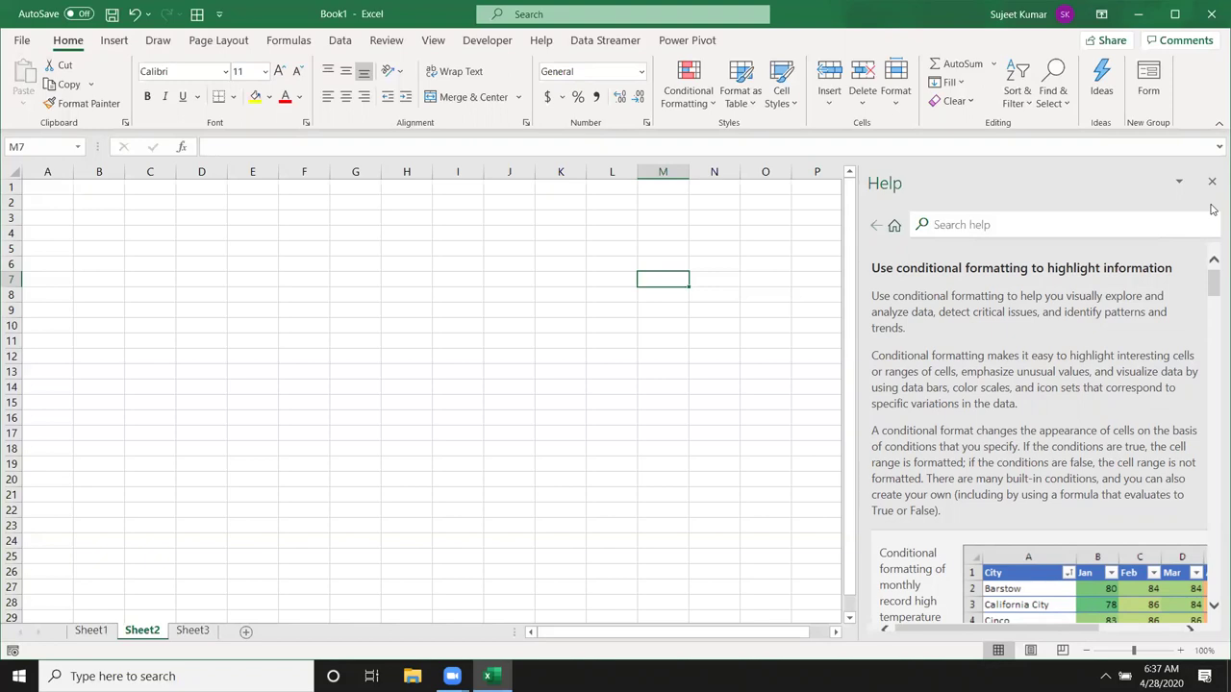
pyautogui.click(934, 224)
# Search Help for 'limit' and open the Excel specifications and limits article
pyautogui.write('limit')
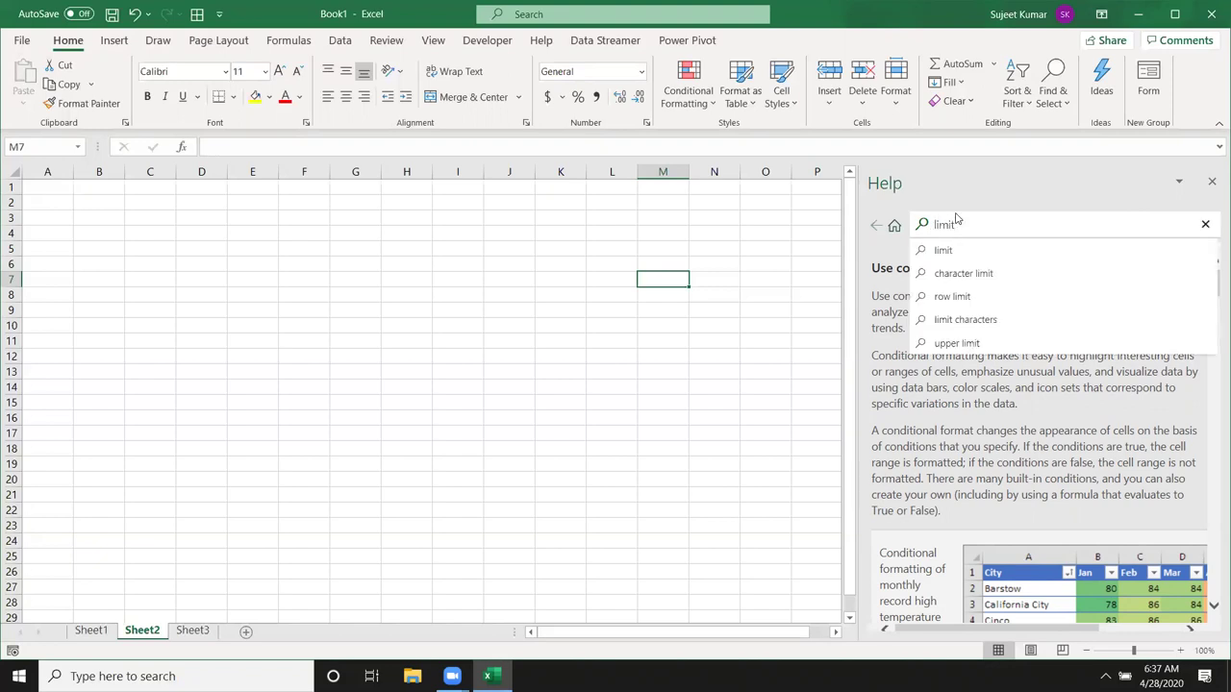
pyautogui.press('Return')
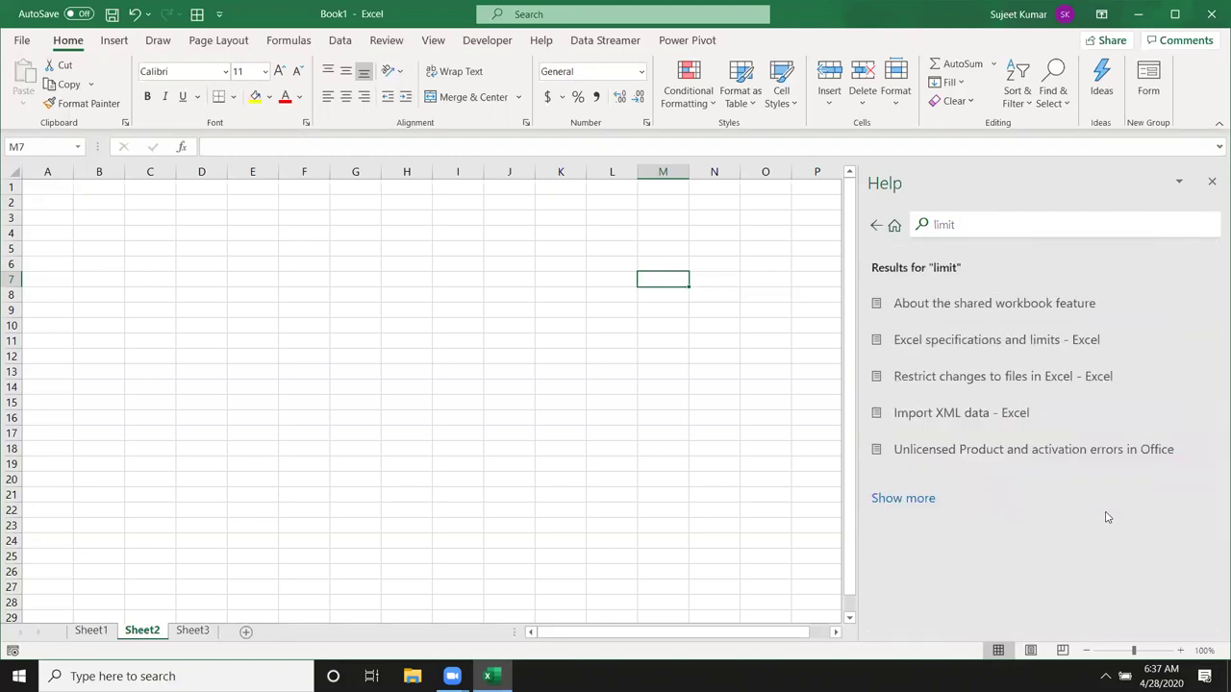
pyautogui.click(968, 353)
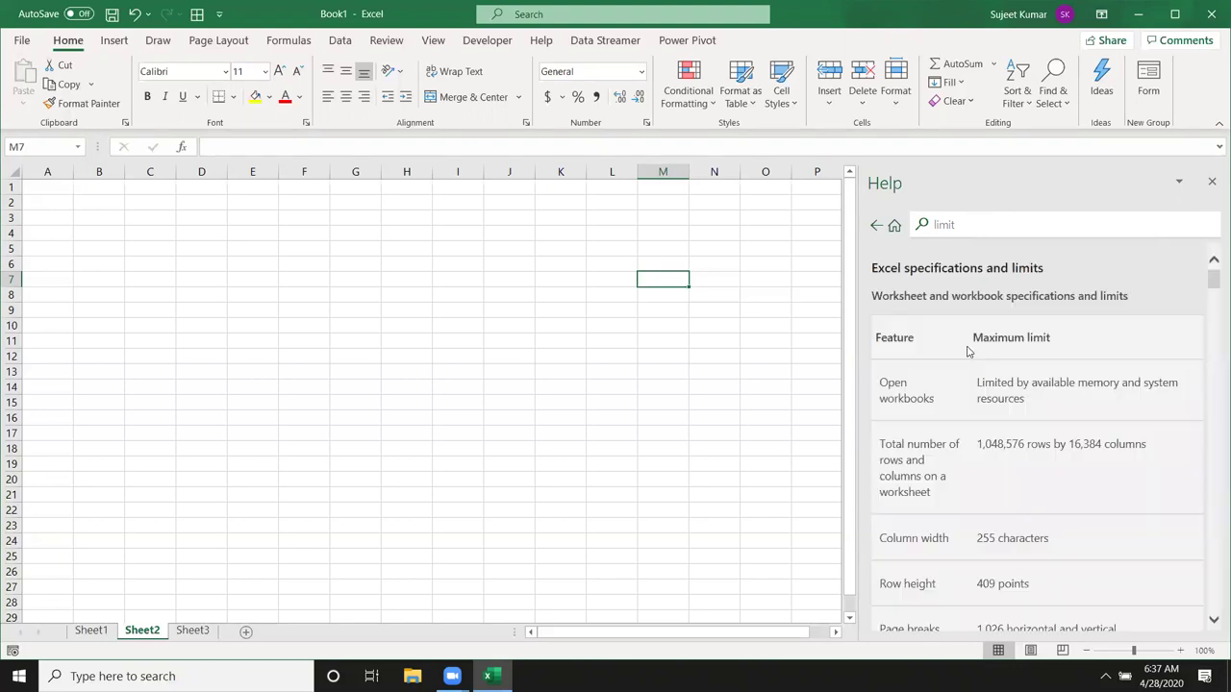
pyautogui.scroll(-5, 995, 370)
pyautogui.scroll(-2, 998, 378)
pyautogui.scroll(5, 998, 376)
pyautogui.scroll(2, 998, 376)
# Highlight limits-table entries such as rows and columns, row height, and characters per cell
pyautogui.doubleClick(918, 394)
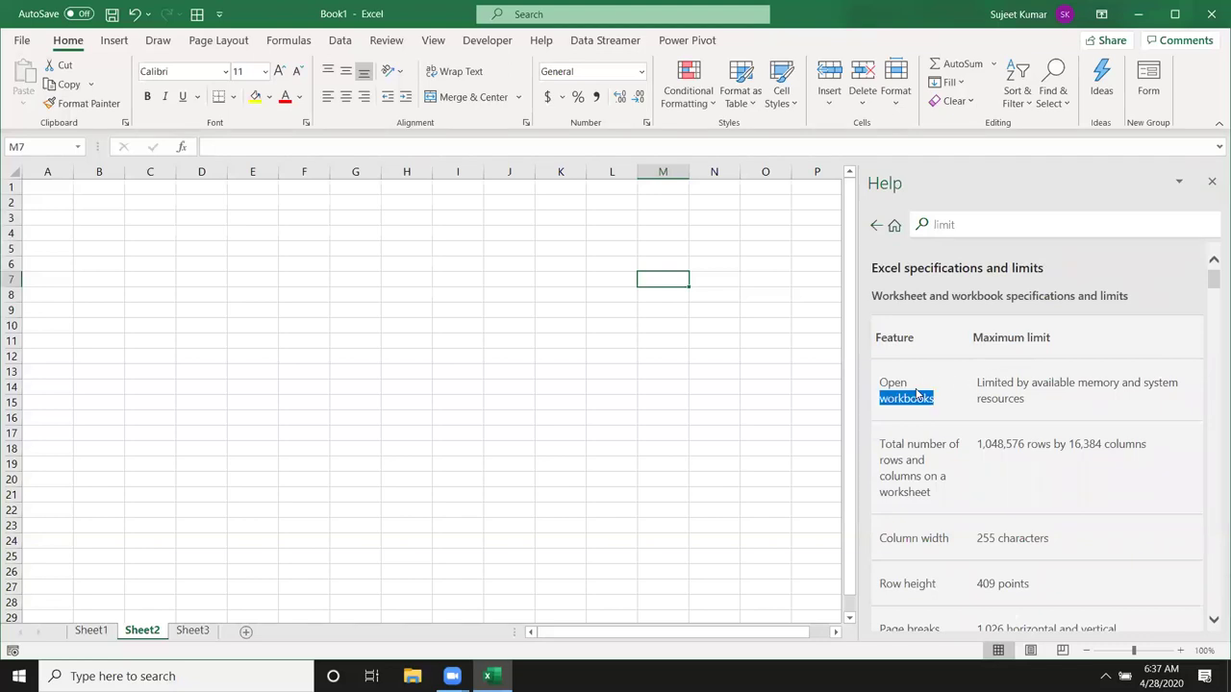
pyautogui.tripleClick(931, 450)
pyautogui.scroll(-3, 931, 456)
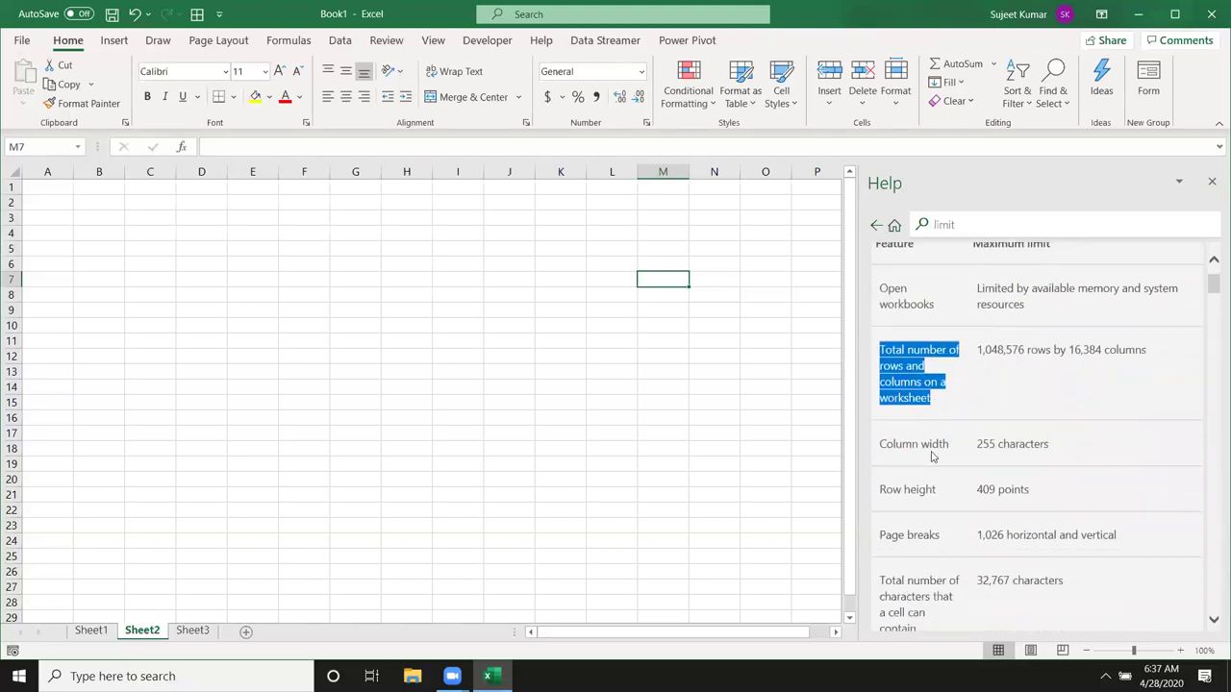
pyautogui.click(924, 431)
pyautogui.doubleClick(927, 466)
pyautogui.click(915, 510)
pyautogui.doubleClick(913, 510)
pyautogui.scroll(-3, 914, 501)
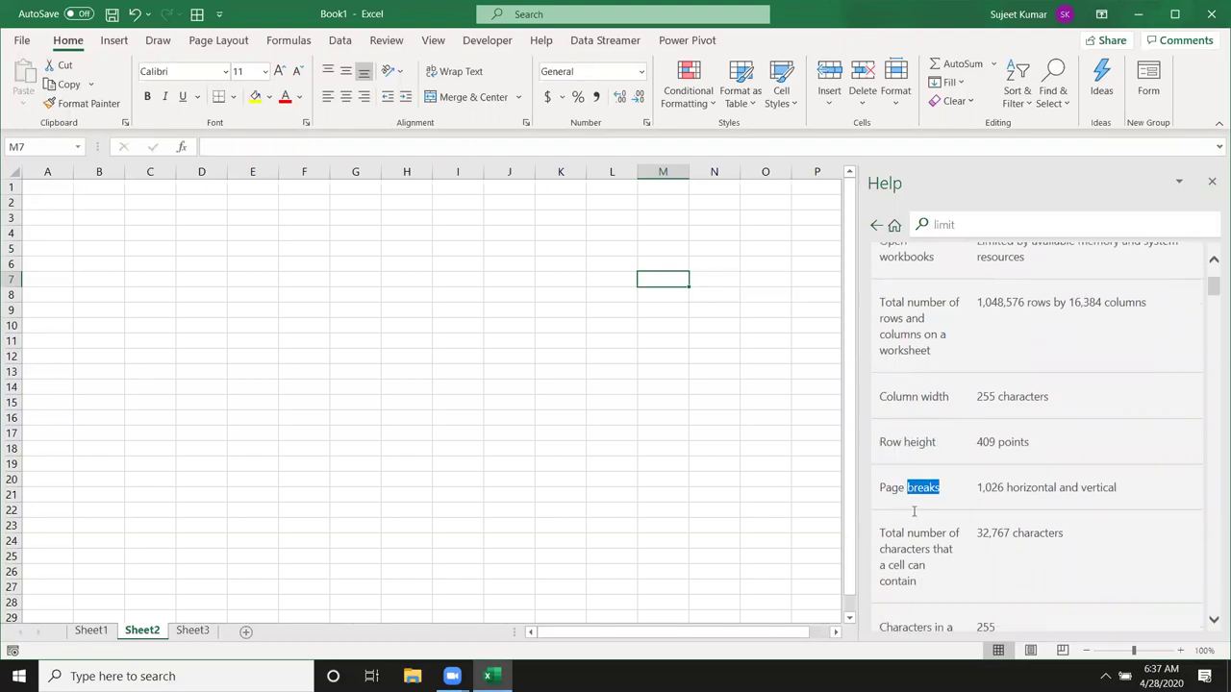
pyautogui.click(914, 448)
pyautogui.tripleClick(914, 450)
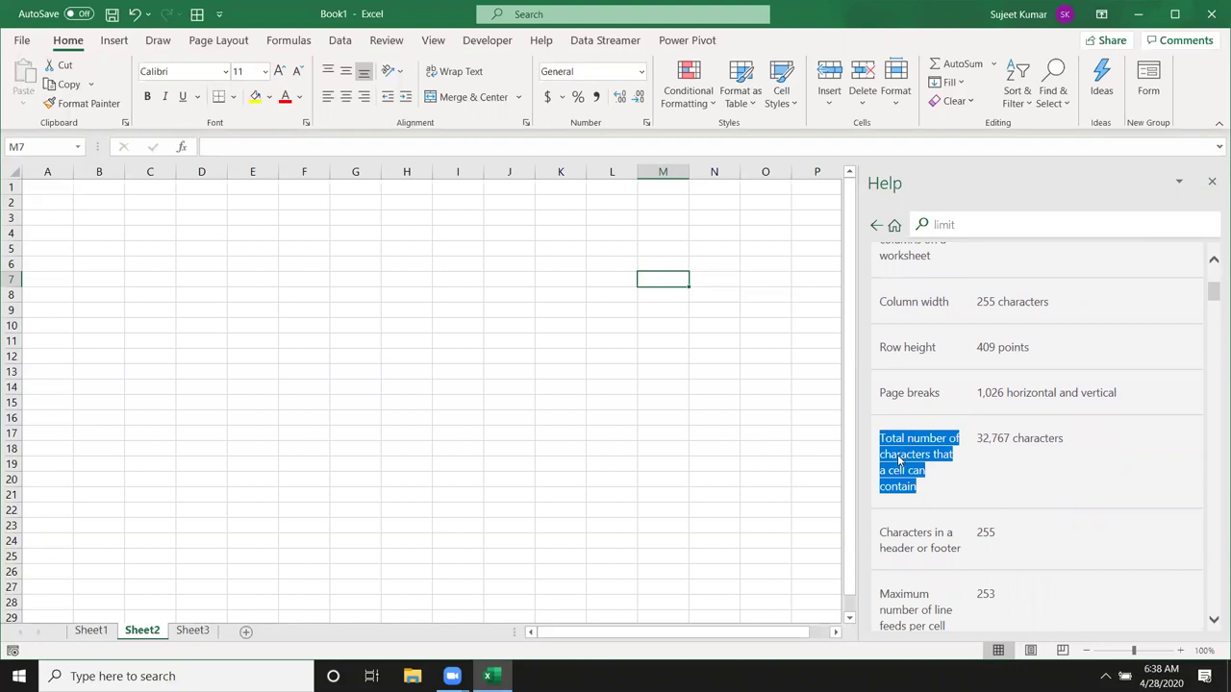
pyautogui.scroll(-2, 1055, 454)
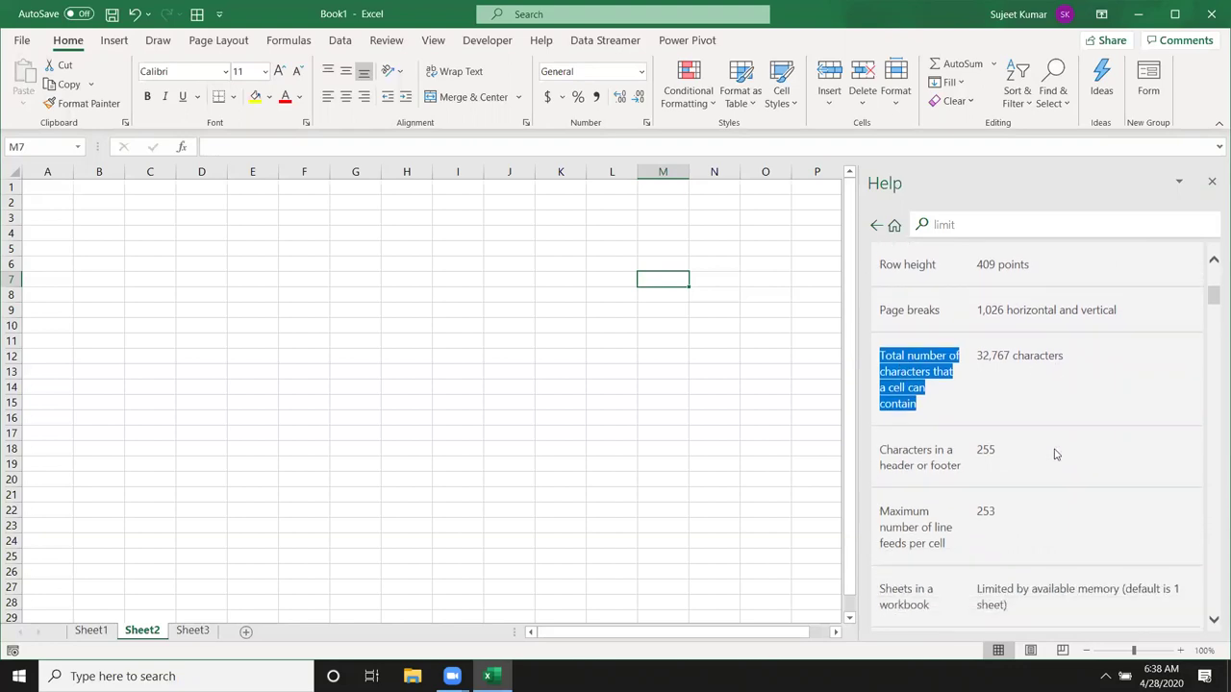
pyautogui.scroll(-4, 1058, 452)
pyautogui.scroll(-1, 1066, 449)
pyautogui.scroll(-3, 1077, 442)
pyautogui.scroll(3, 1101, 418)
pyautogui.scroll(5, 1112, 405)
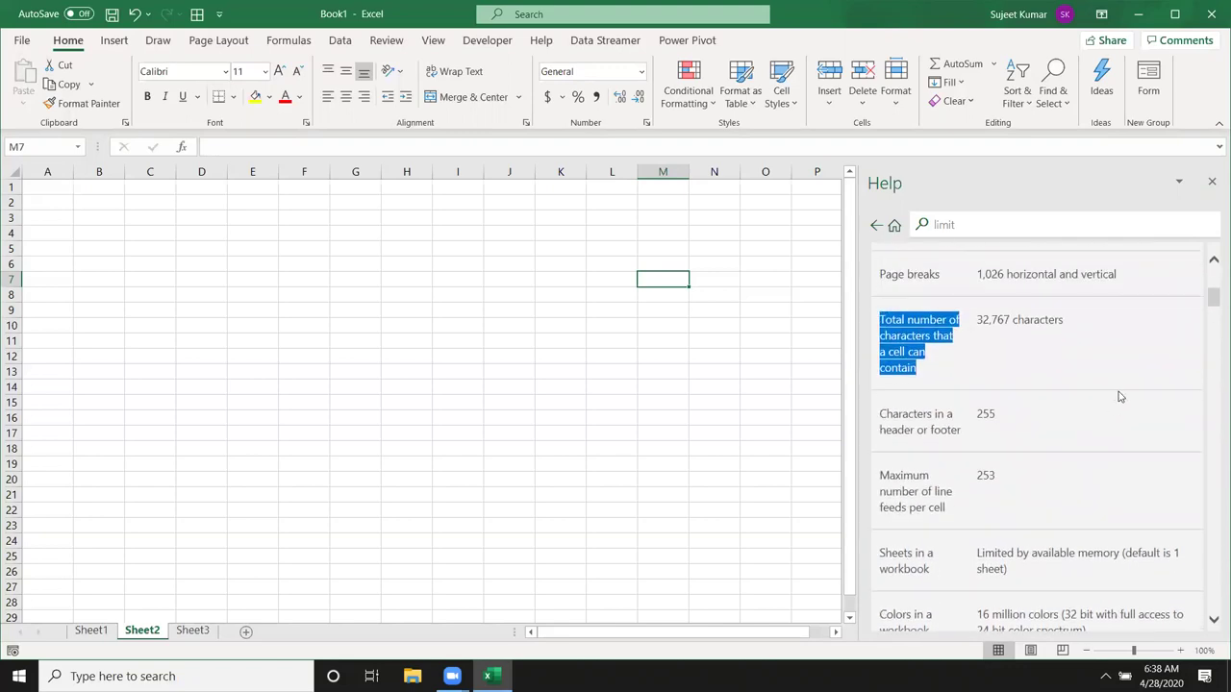
pyautogui.scroll(6, 1119, 395)
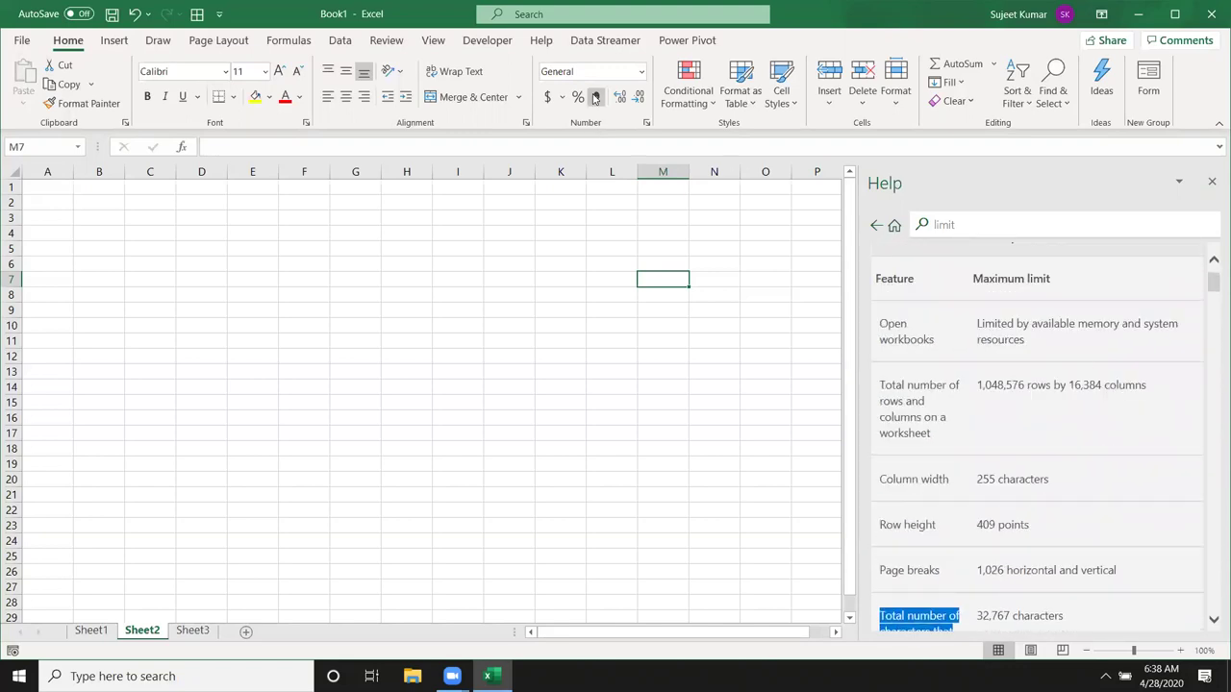
# Try 'limit' in the title-bar Search box, select F6, and close the Help pane
pyautogui.click(550, 27)
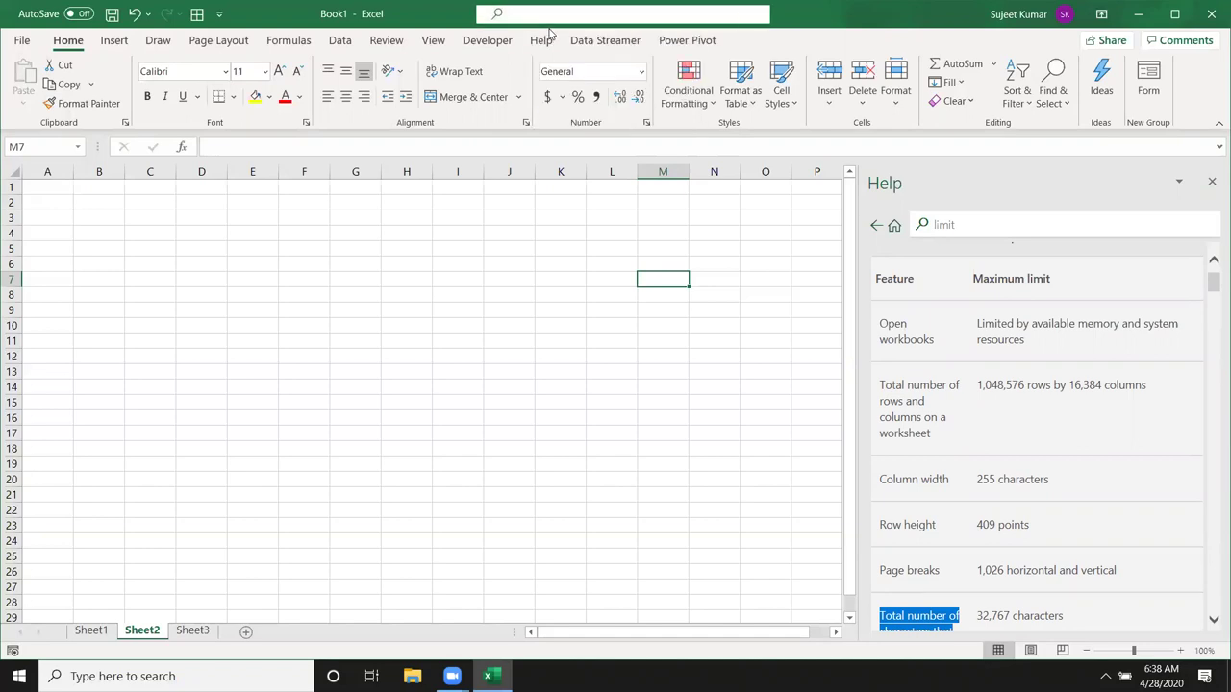
pyautogui.write('limit')
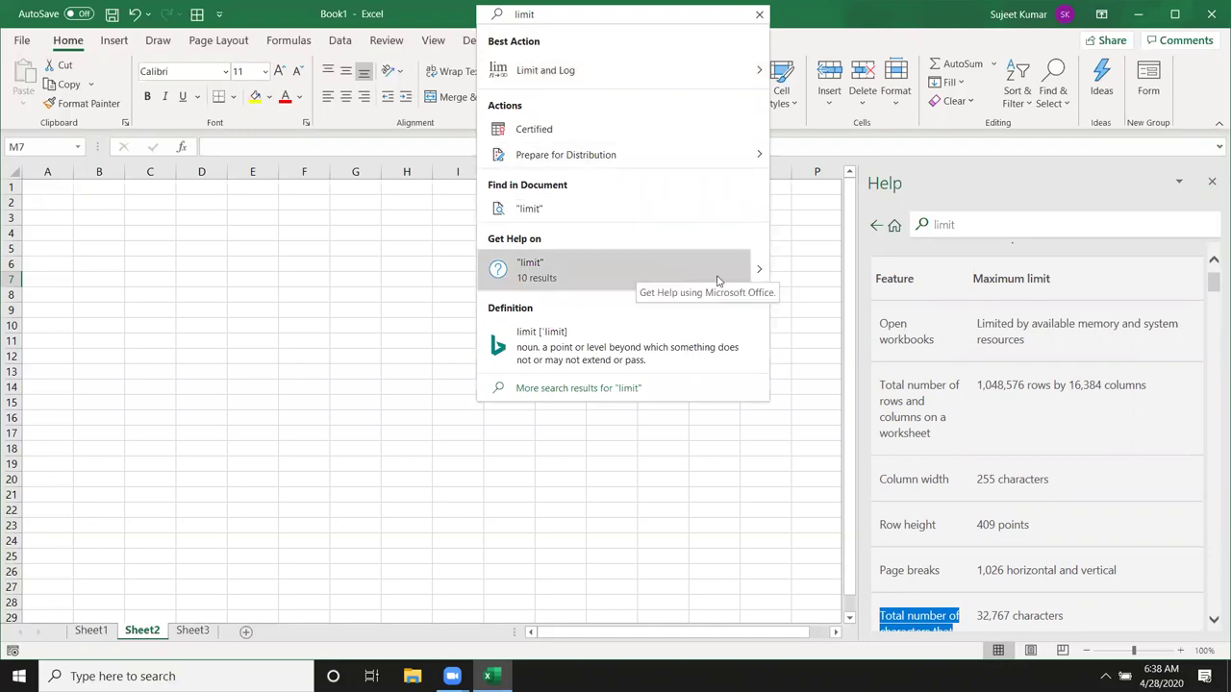
pyautogui.moveTo(759, 269)
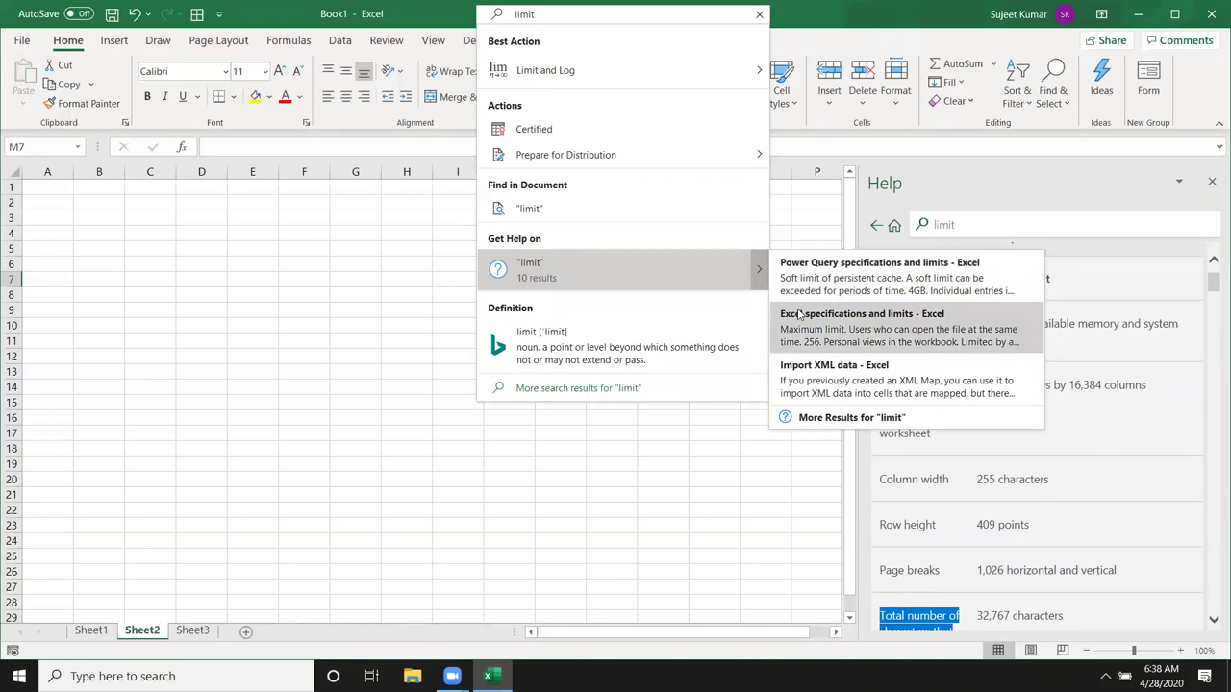
pyautogui.click(1214, 290)
pyautogui.moveTo(1213, 291); pyautogui.dragTo(1213, 279)
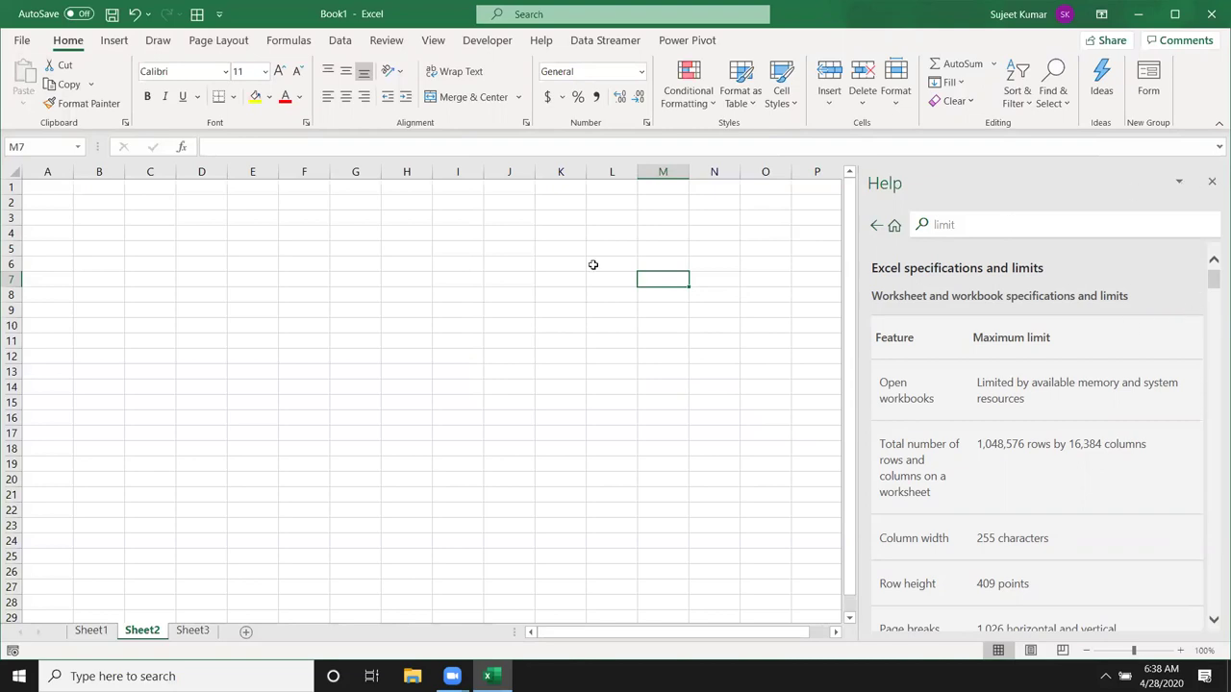
pyautogui.click(324, 262)
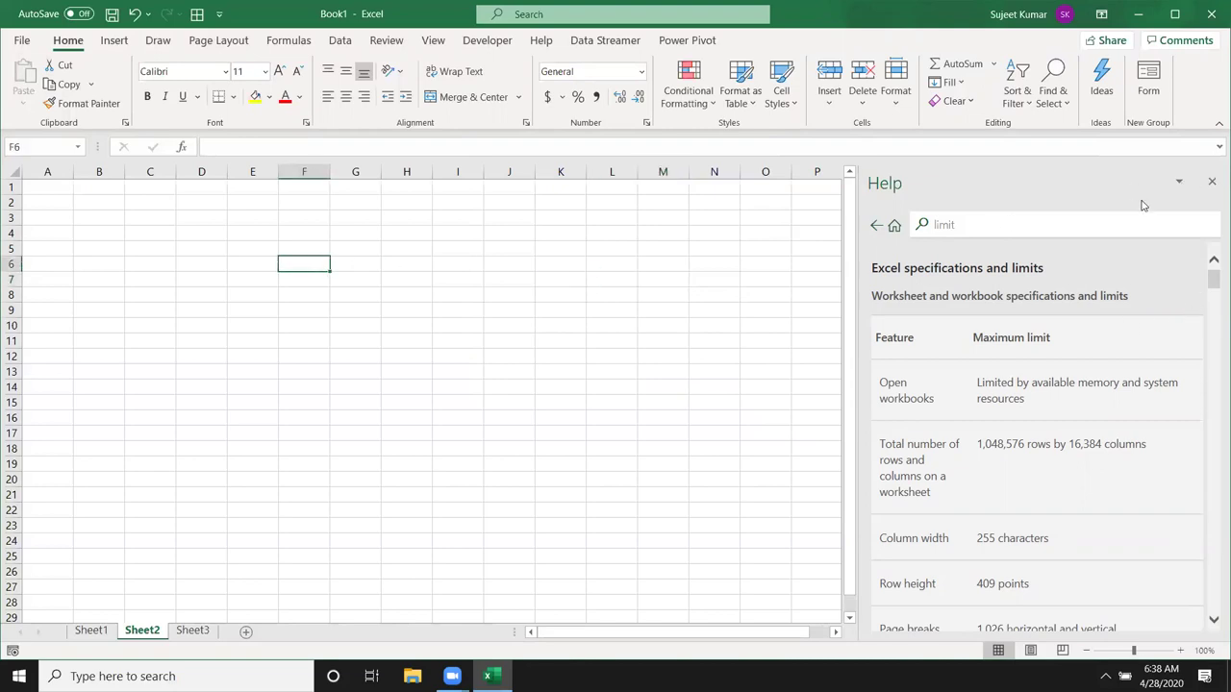
pyautogui.click(1212, 182)
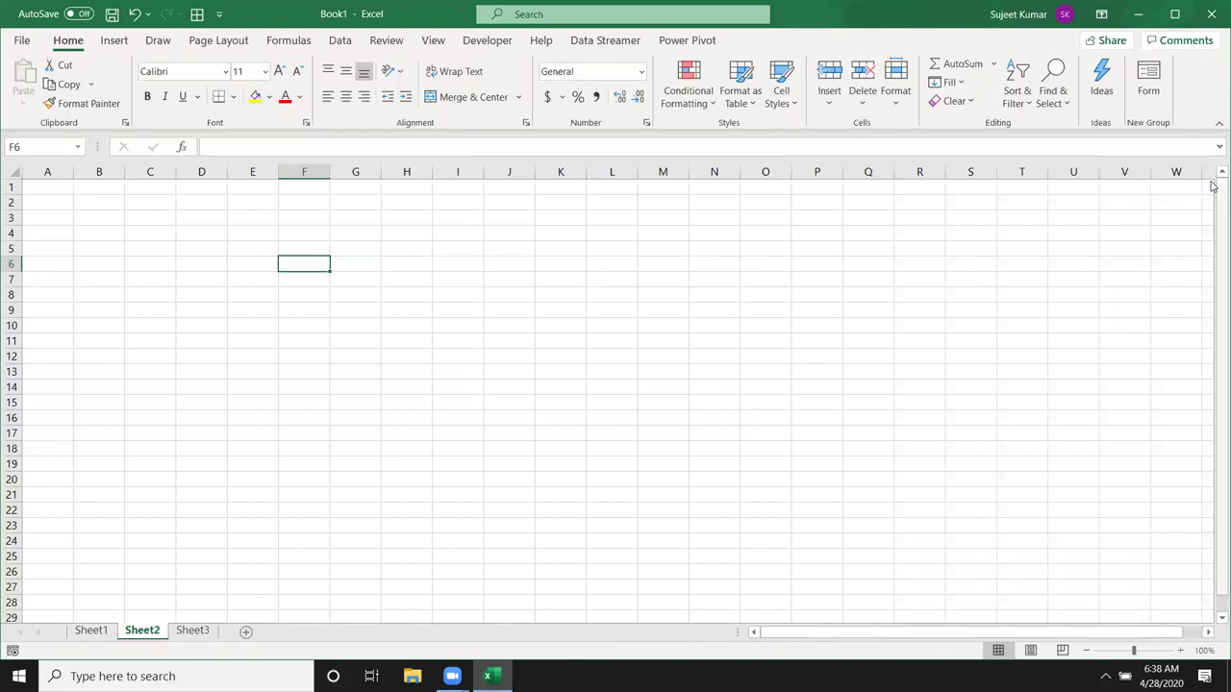
pyautogui.click(361, 292)
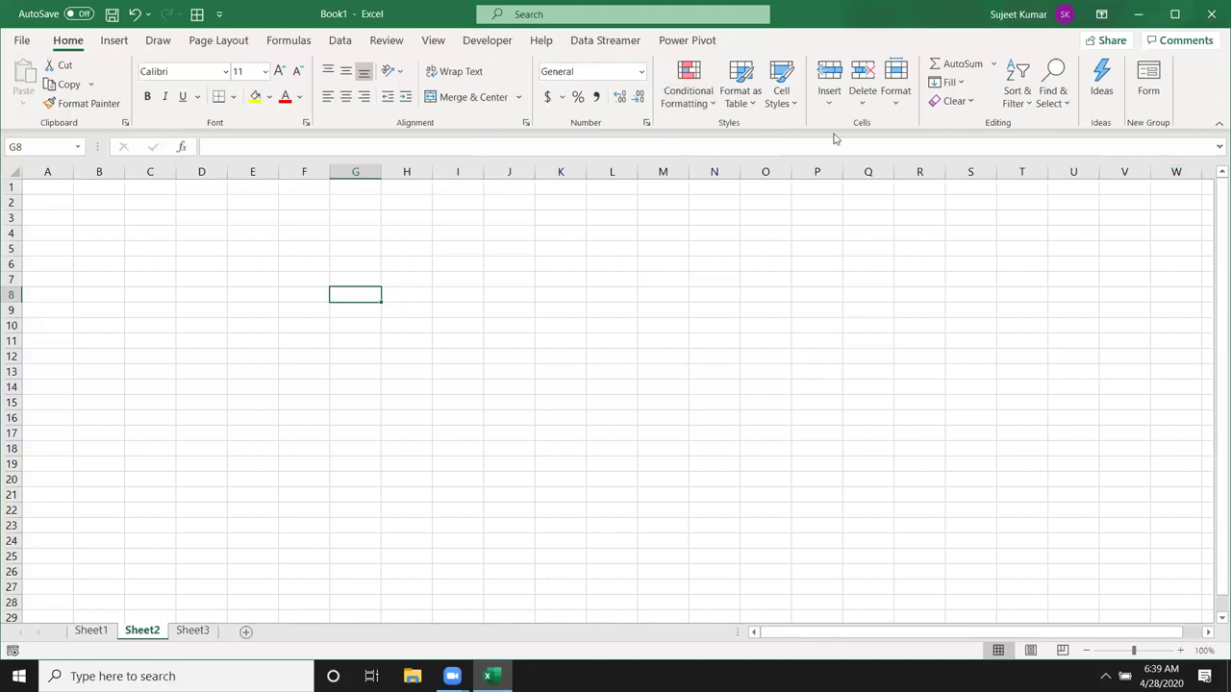
pyautogui.click(1028, 107)
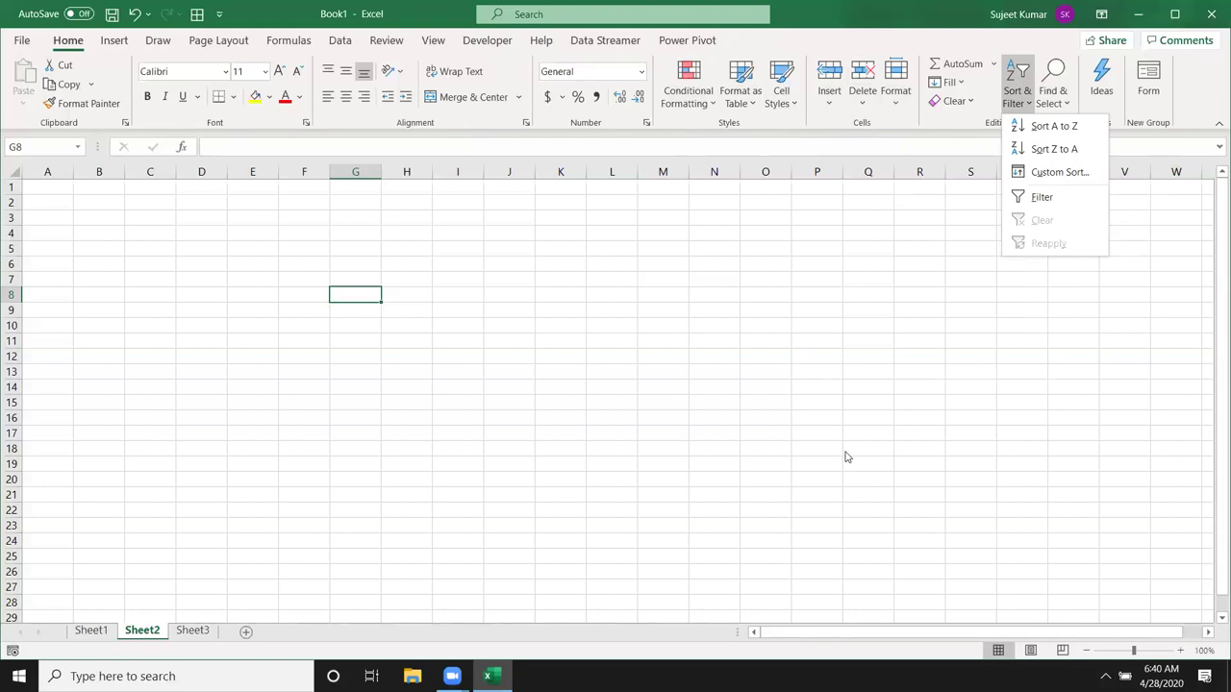
pyautogui.click(461, 271)
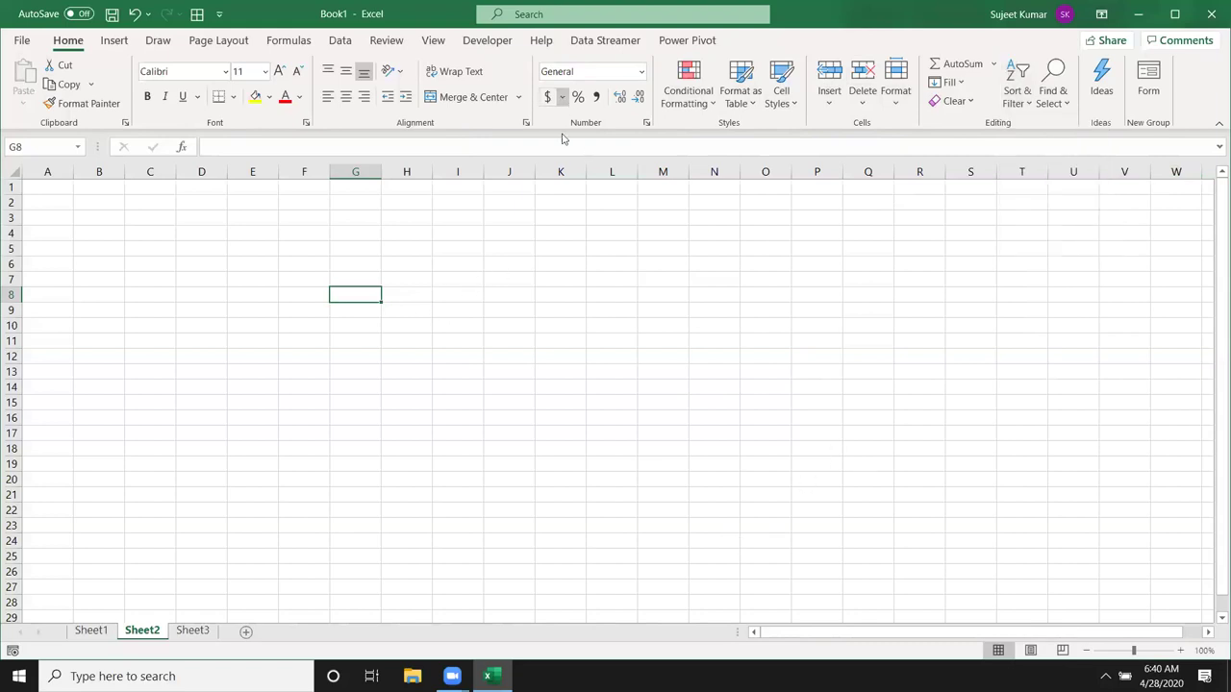
# Search 'sortcut' and open the Keyboard shortcuts in Excel help article
pyautogui.click(558, 16)
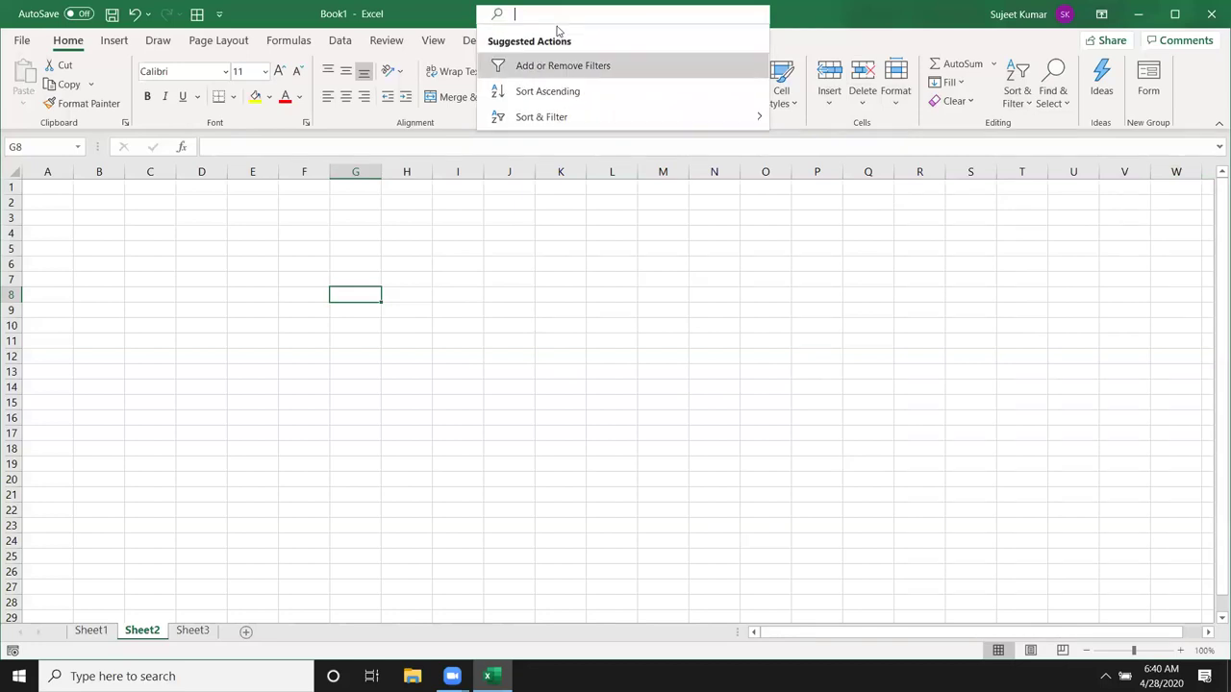
pyautogui.write('sortcu')
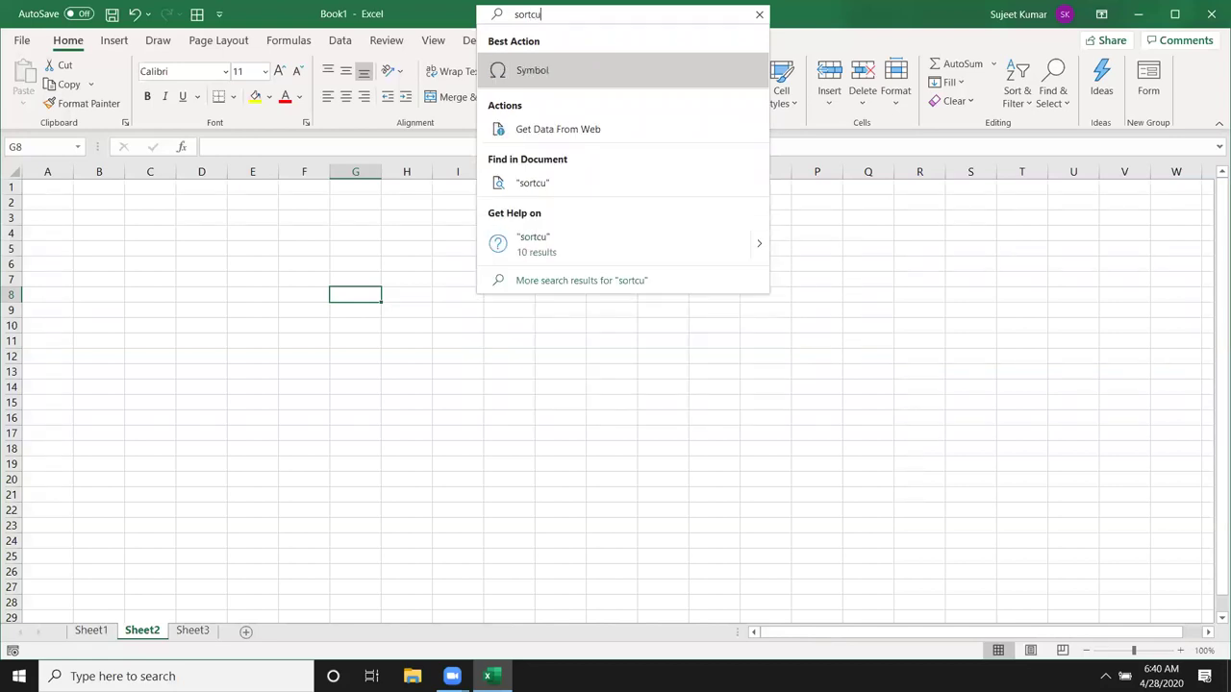
pyautogui.write('t')
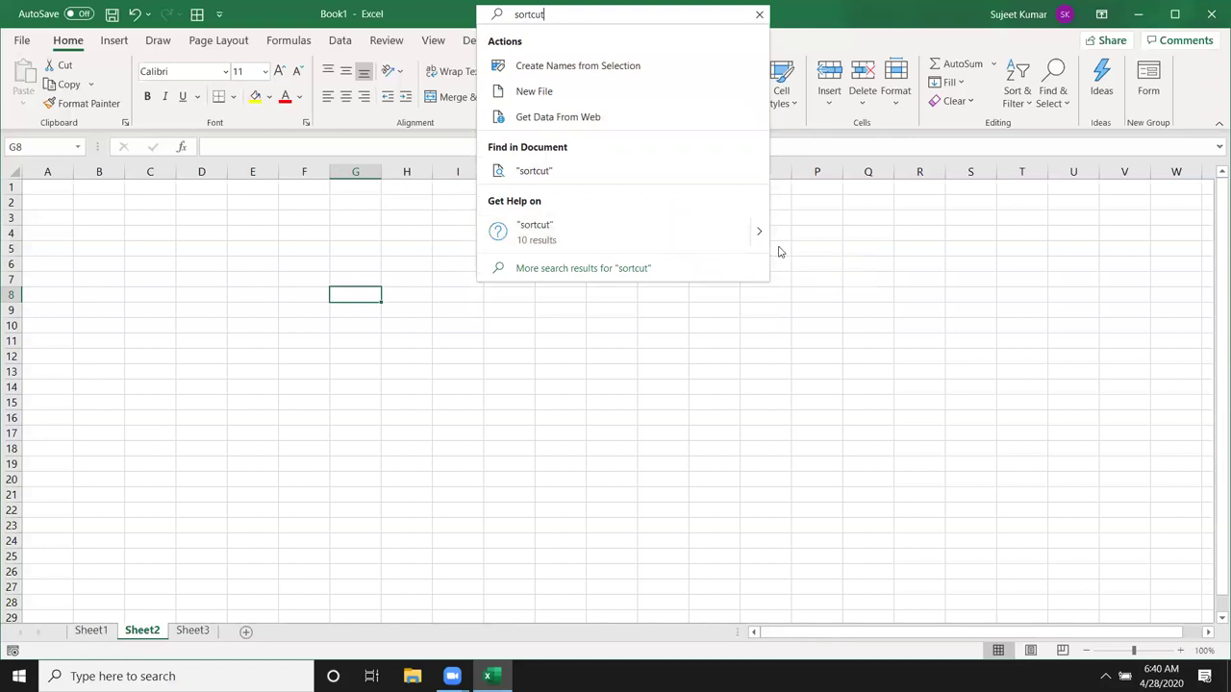
pyautogui.moveTo(622, 232)
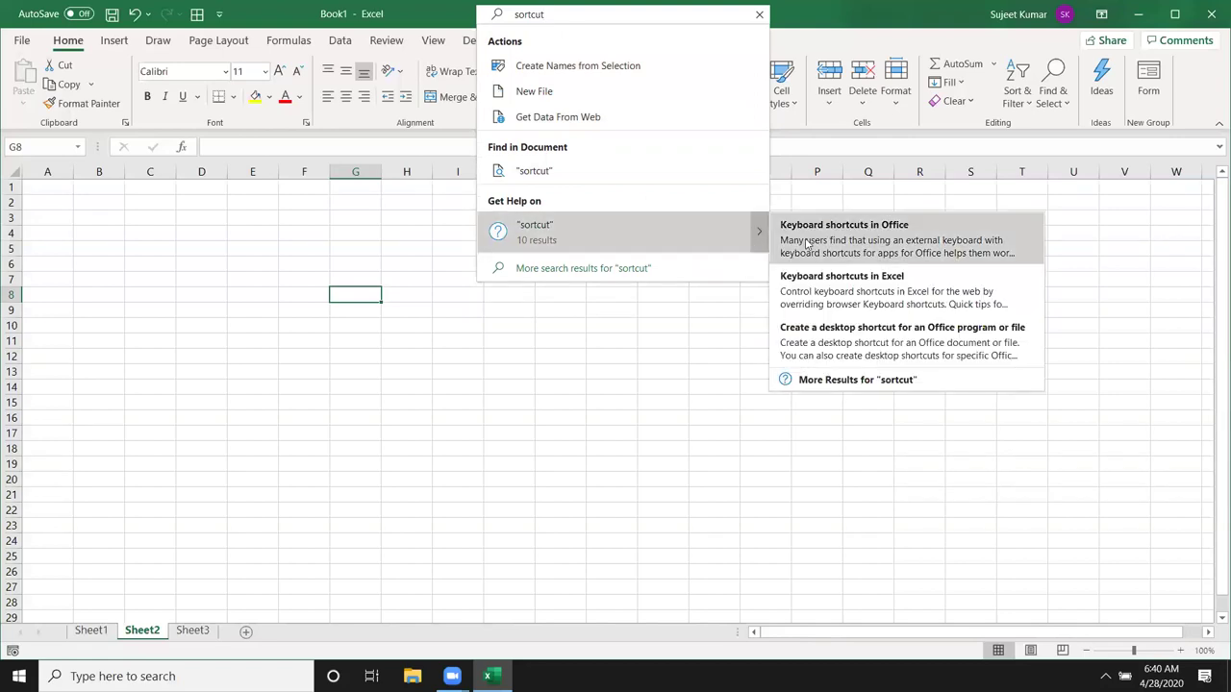
pyautogui.click(831, 297)
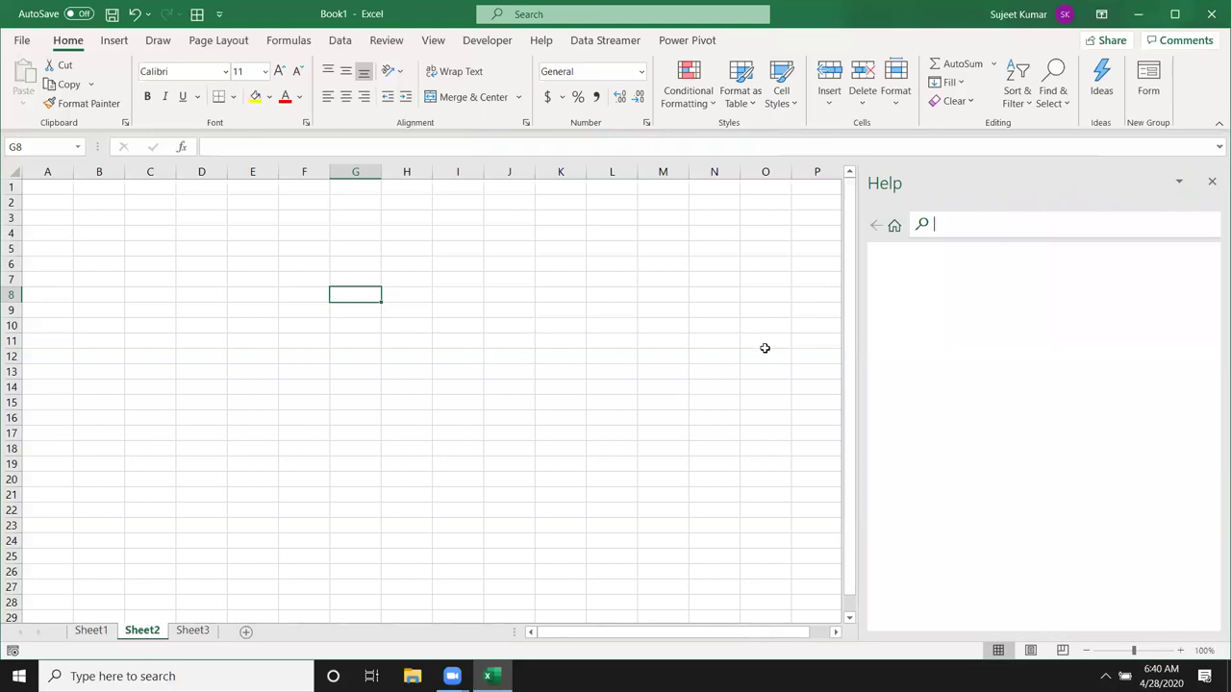
# Scroll the shortcuts article down to the Percentage, Scientific, Date and Time format shortcuts
pyautogui.scroll(-2, 1020, 452)
pyautogui.scroll(-5, 1033, 467)
pyautogui.scroll(-3, 1033, 466)
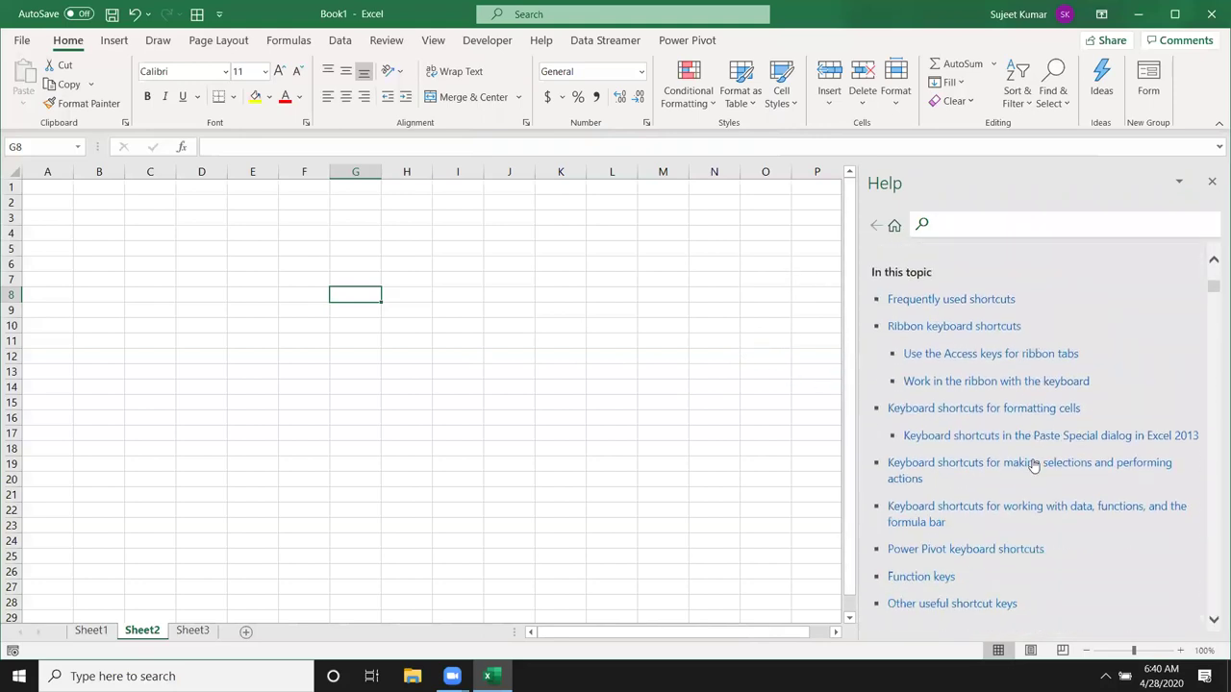
pyautogui.scroll(-5, 1034, 465)
pyautogui.scroll(-3, 1034, 464)
pyautogui.scroll(-5, 1035, 464)
pyautogui.scroll(-5, 1035, 465)
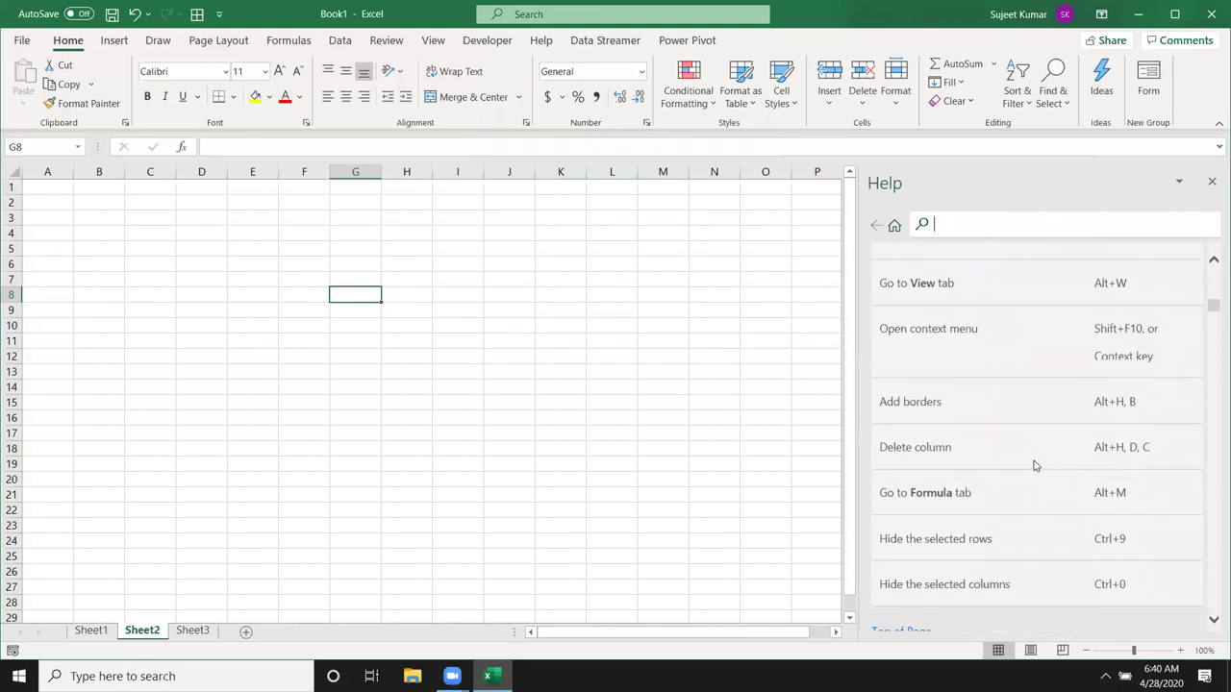
pyautogui.scroll(-5, 1035, 462)
pyautogui.scroll(-5, 1035, 461)
pyautogui.scroll(-5, 1035, 464)
pyautogui.scroll(-3, 1036, 466)
pyautogui.scroll(-3, 1036, 468)
pyautogui.scroll(-5, 1035, 467)
pyautogui.scroll(-5, 1034, 468)
pyautogui.scroll(-5, 1035, 468)
pyautogui.scroll(-5, 1035, 467)
pyautogui.scroll(-5, 1035, 467)
pyautogui.scroll(-5, 1035, 467)
pyautogui.scroll(-5, 1035, 469)
pyautogui.scroll(-5, 1035, 471)
pyautogui.scroll(-5, 1035, 471)
pyautogui.scroll(-3, 1029, 470)
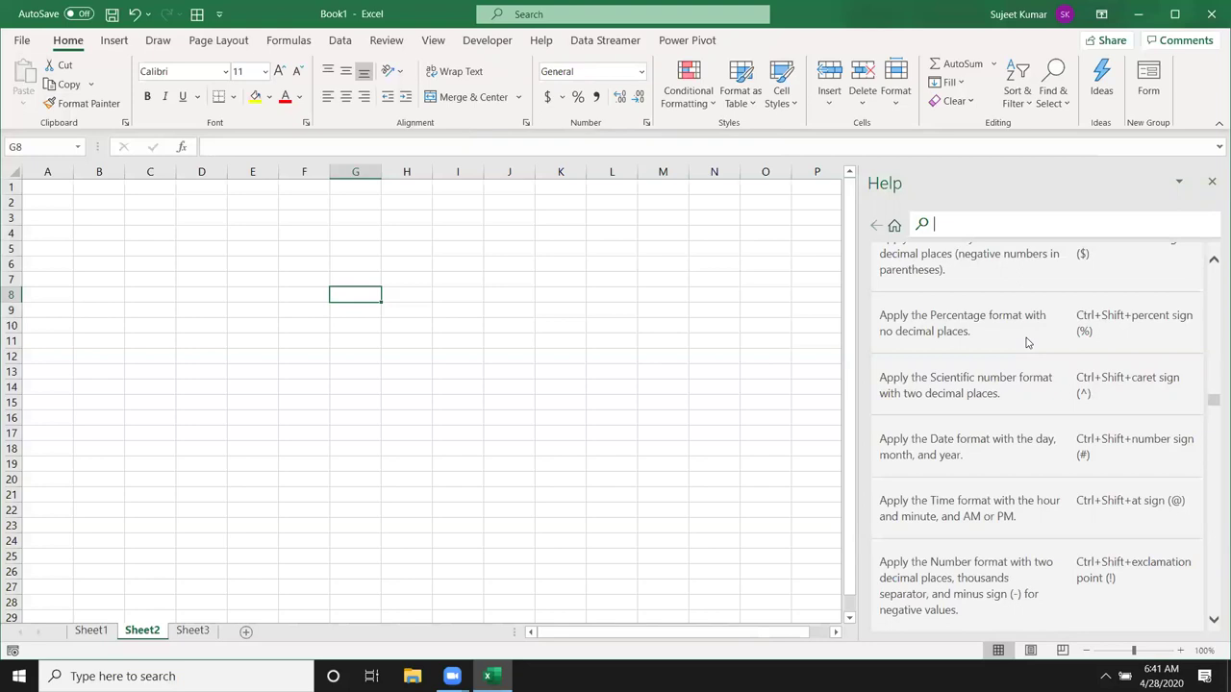
# Select all the Help article text, deselect it, and scroll to the Ribbon keyboard shortcuts section
pyautogui.click(904, 317)
pyautogui.hotkey('ctrl', 'a')
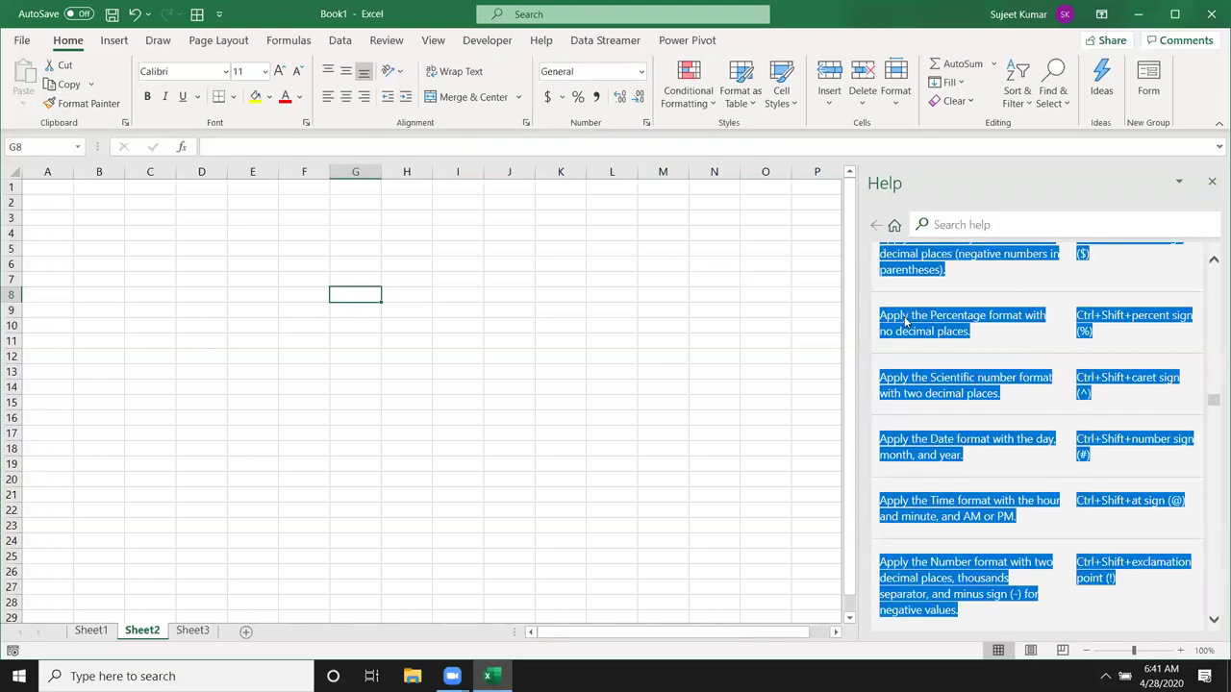
pyautogui.click(1190, 287)
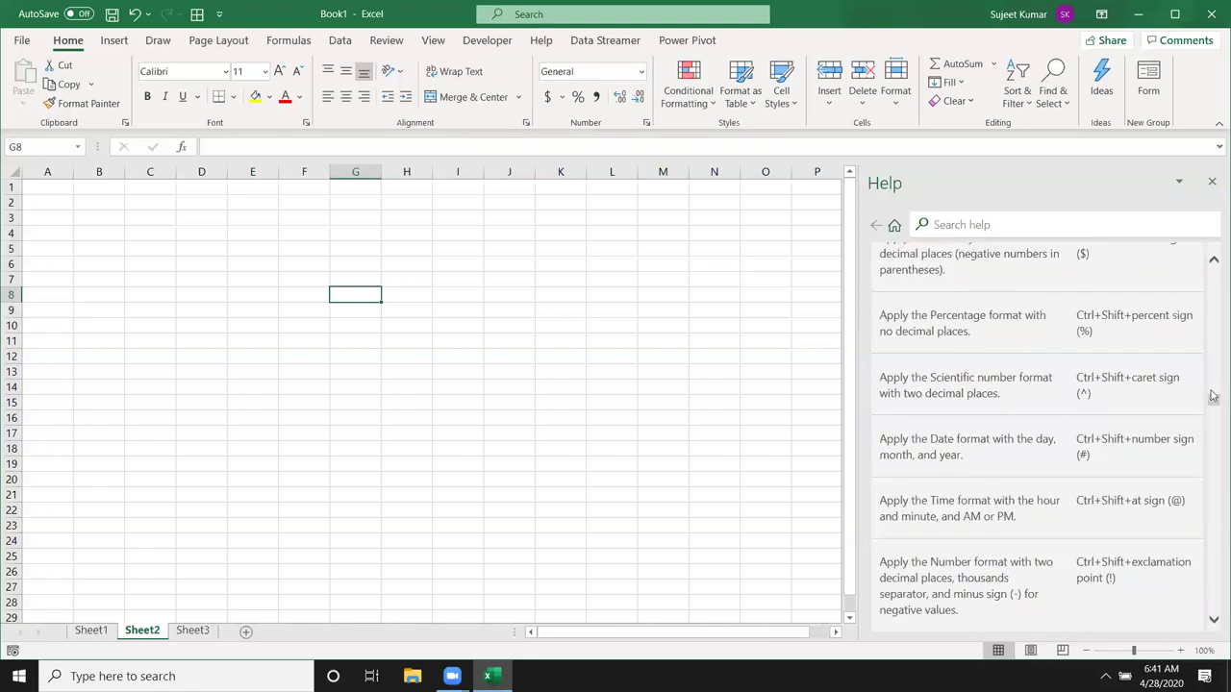
pyautogui.moveTo(1214, 397); pyautogui.dragTo(1214, 255)
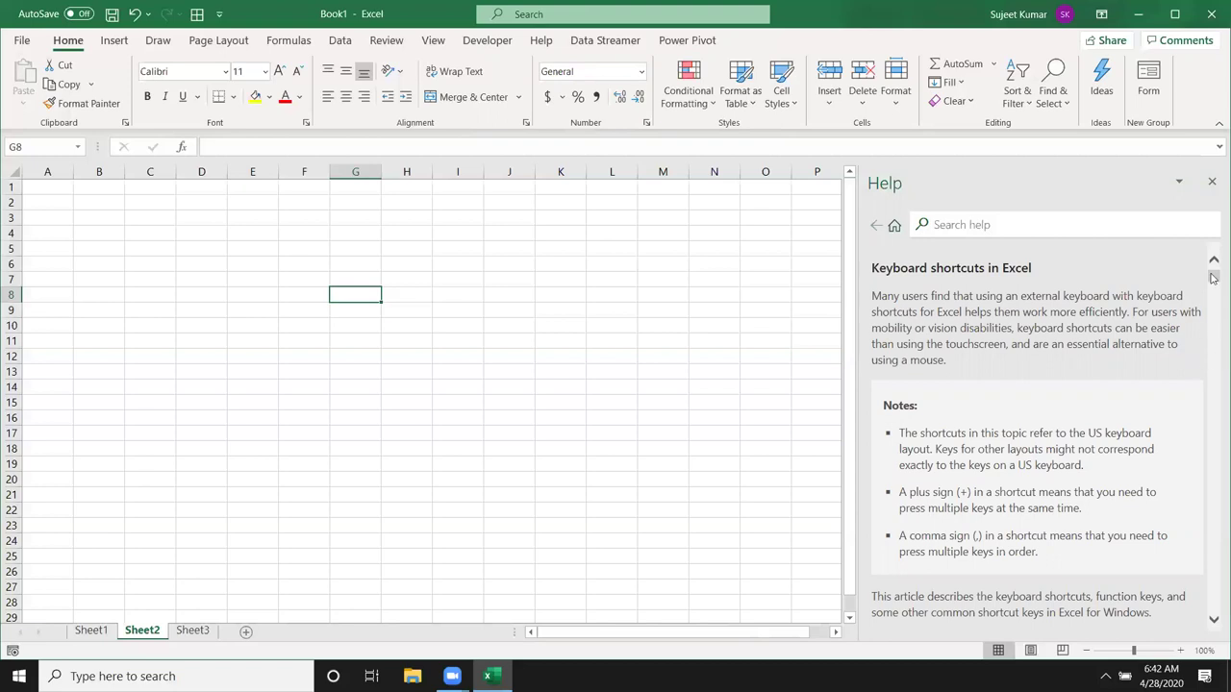
pyautogui.moveTo(1213, 279); pyautogui.dragTo(1212, 319)
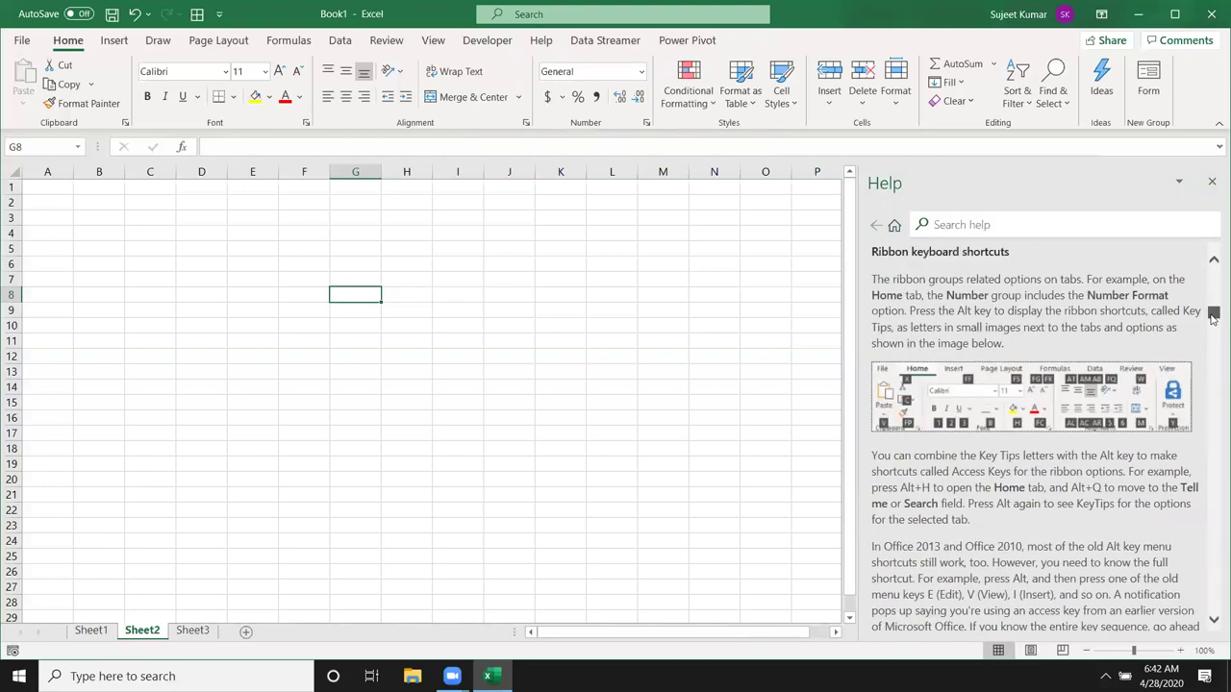
# Close the keyboard shortcuts Help pane to reveal blank Sheet2
pyautogui.click(1212, 182)
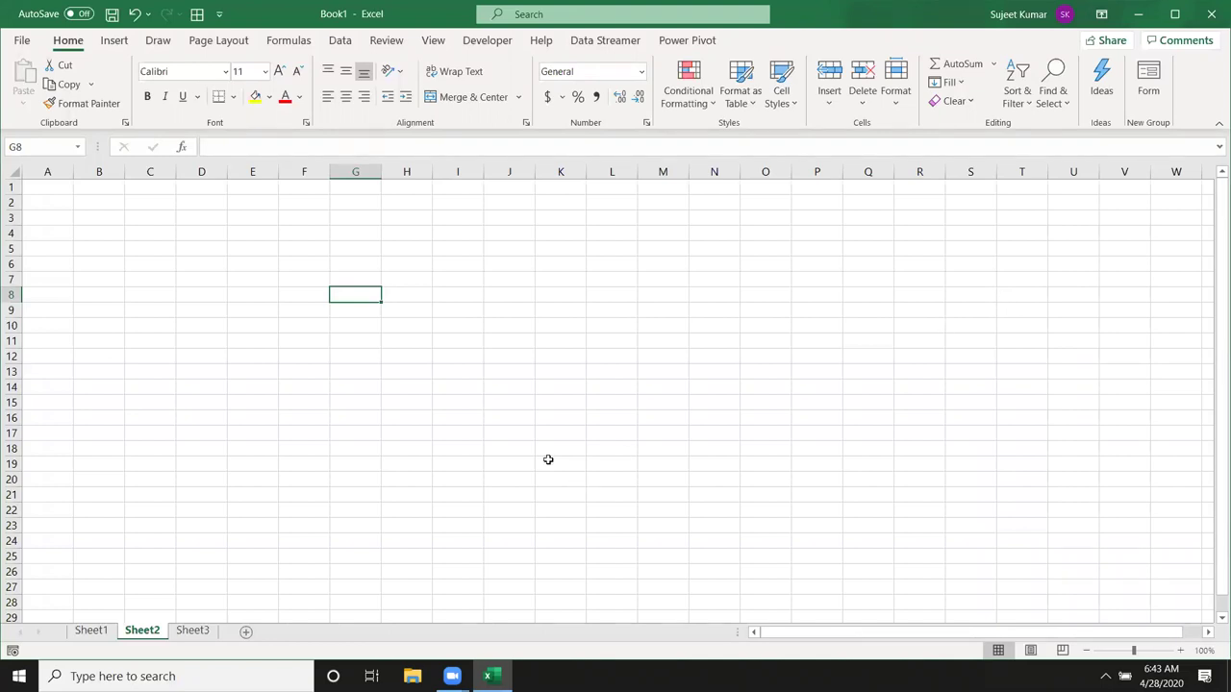
# Select E3:K15 after a trial selection of F6:H11, then show the Home tab Key Tips
pyautogui.moveTo(304, 261); pyautogui.dragTo(414, 341)
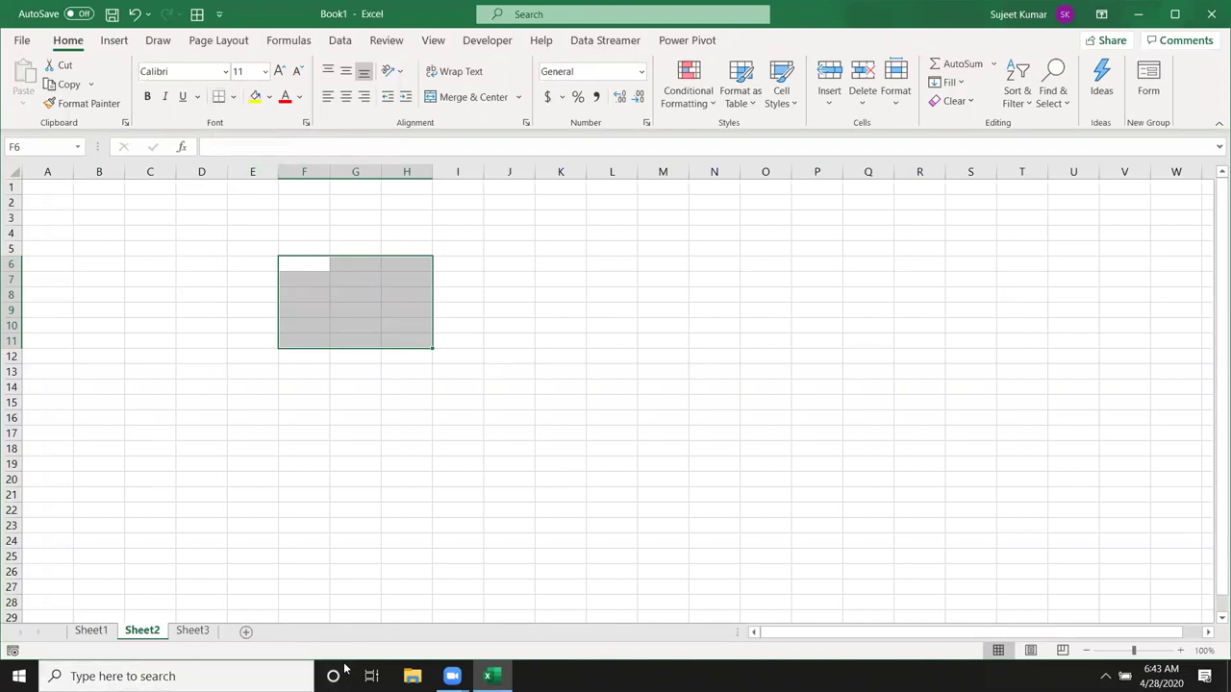
pyautogui.click(353, 371)
pyautogui.moveTo(230, 210); pyautogui.dragTo(534, 404)
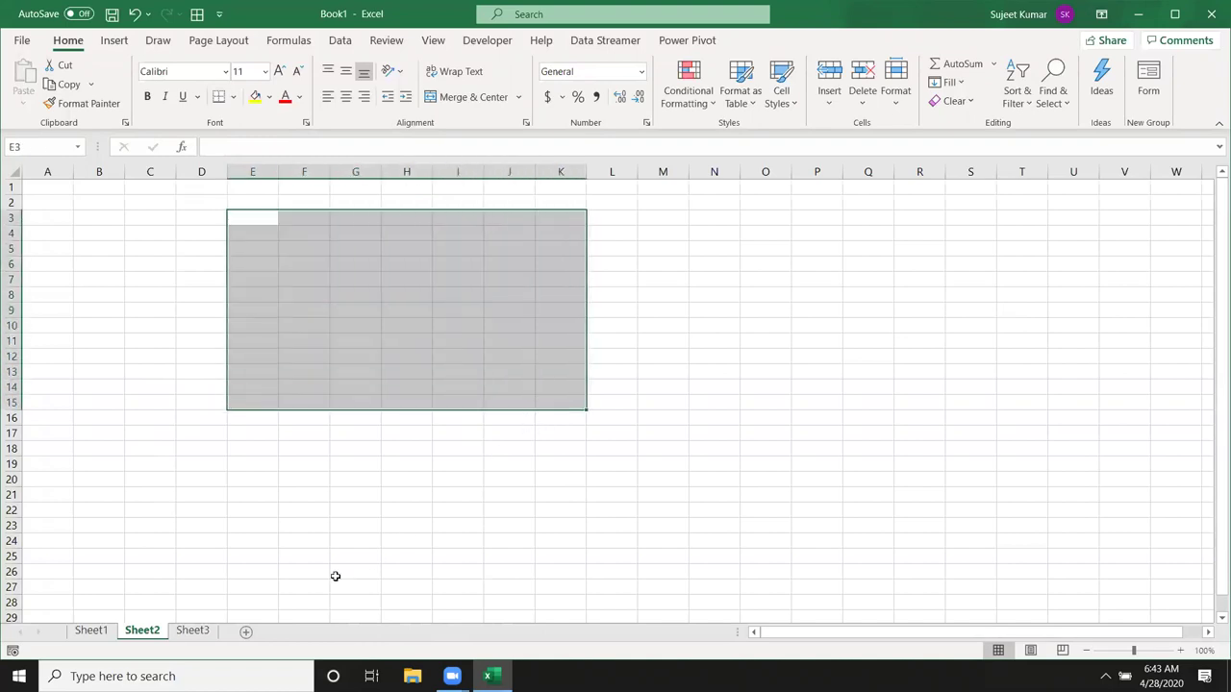
pyautogui.press('alt')
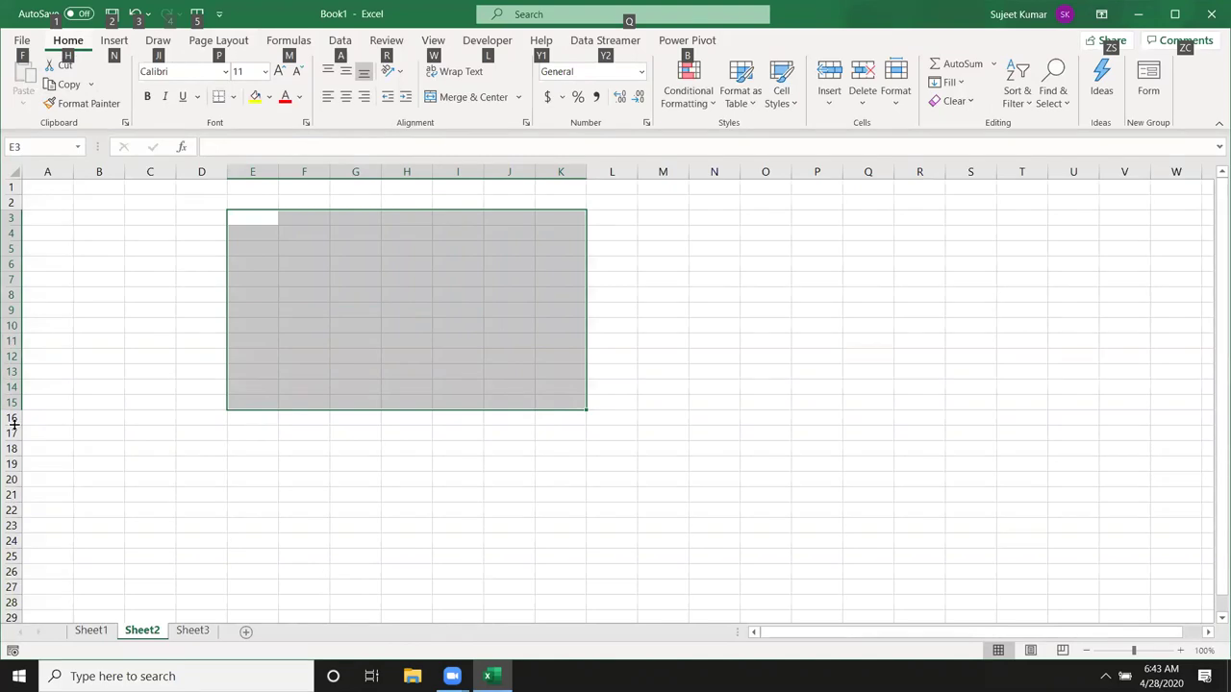
pyautogui.press('h')
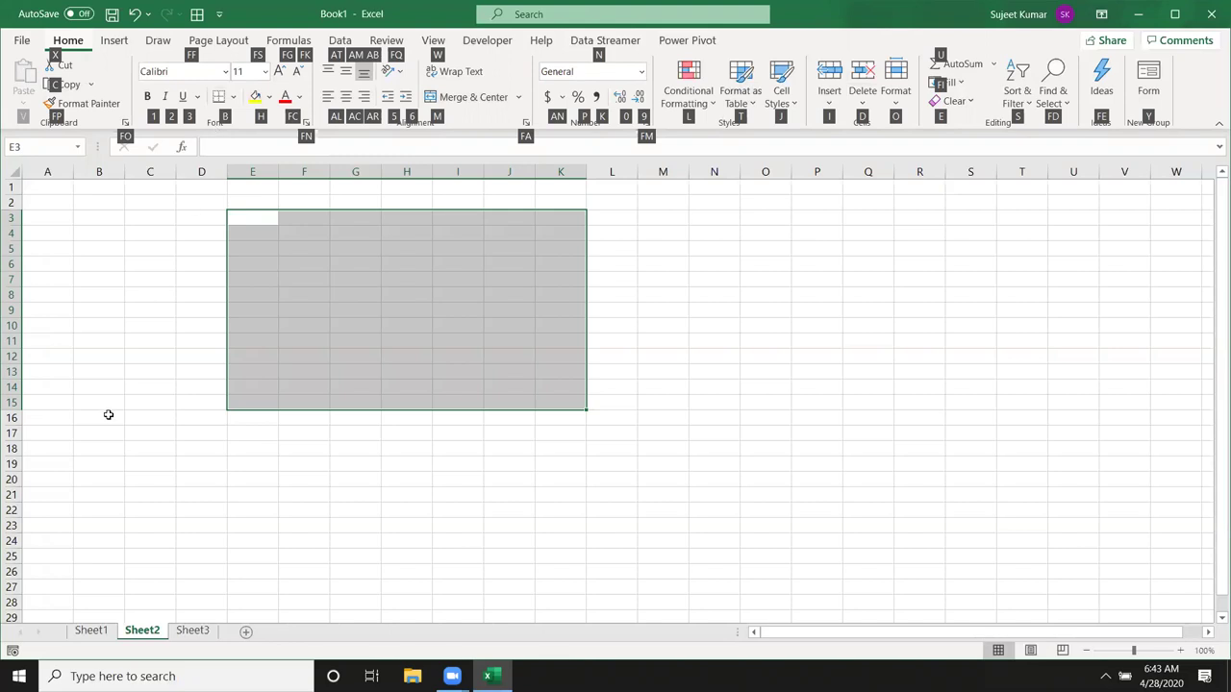
# Apply All Borders to E3:K15 with B, A and reselect it to check the grid
pyautogui.press('b')
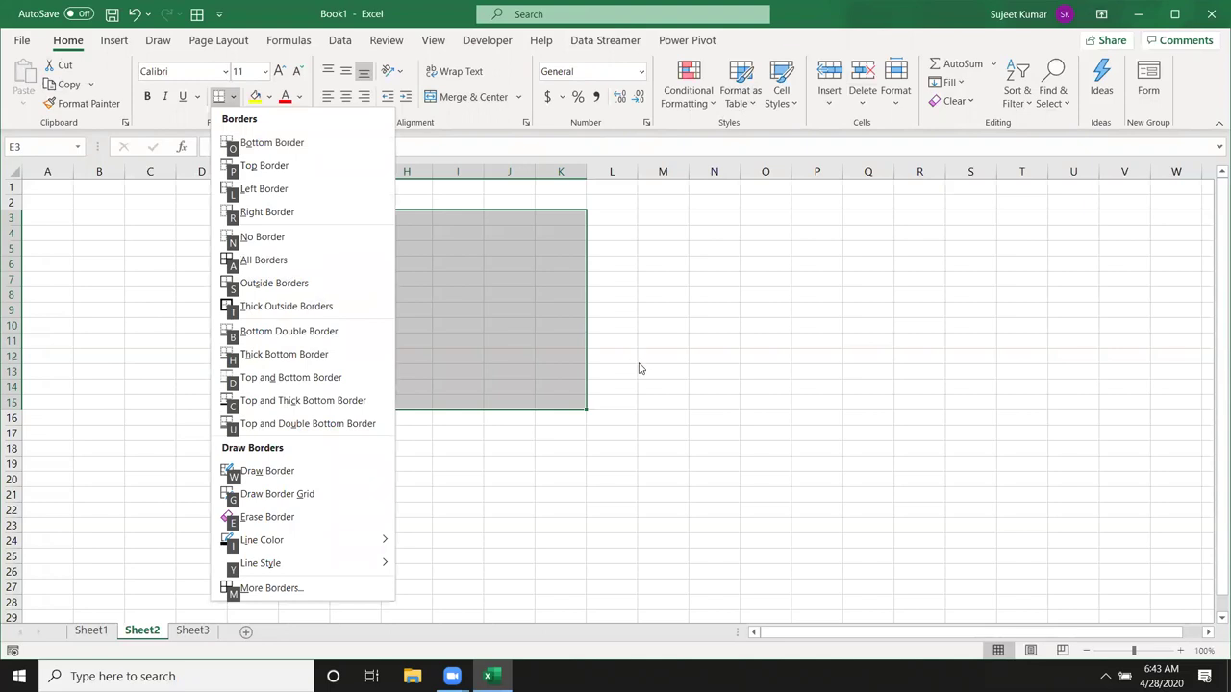
pyautogui.press('a')
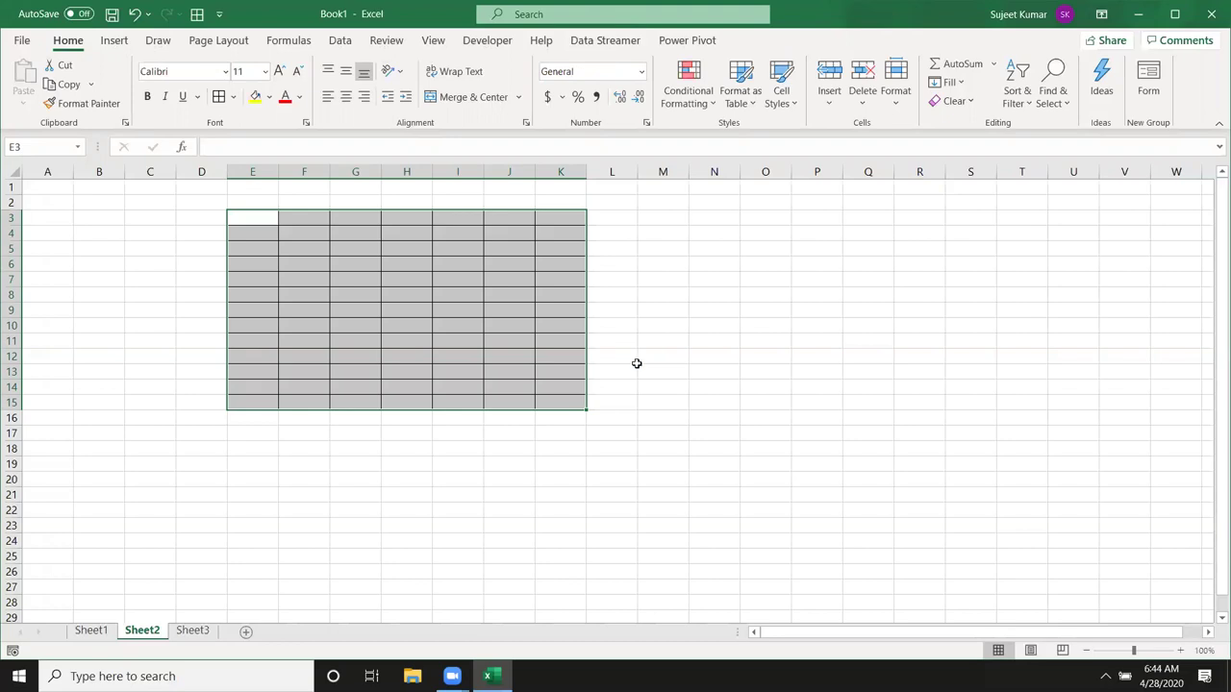
pyautogui.click(581, 420)
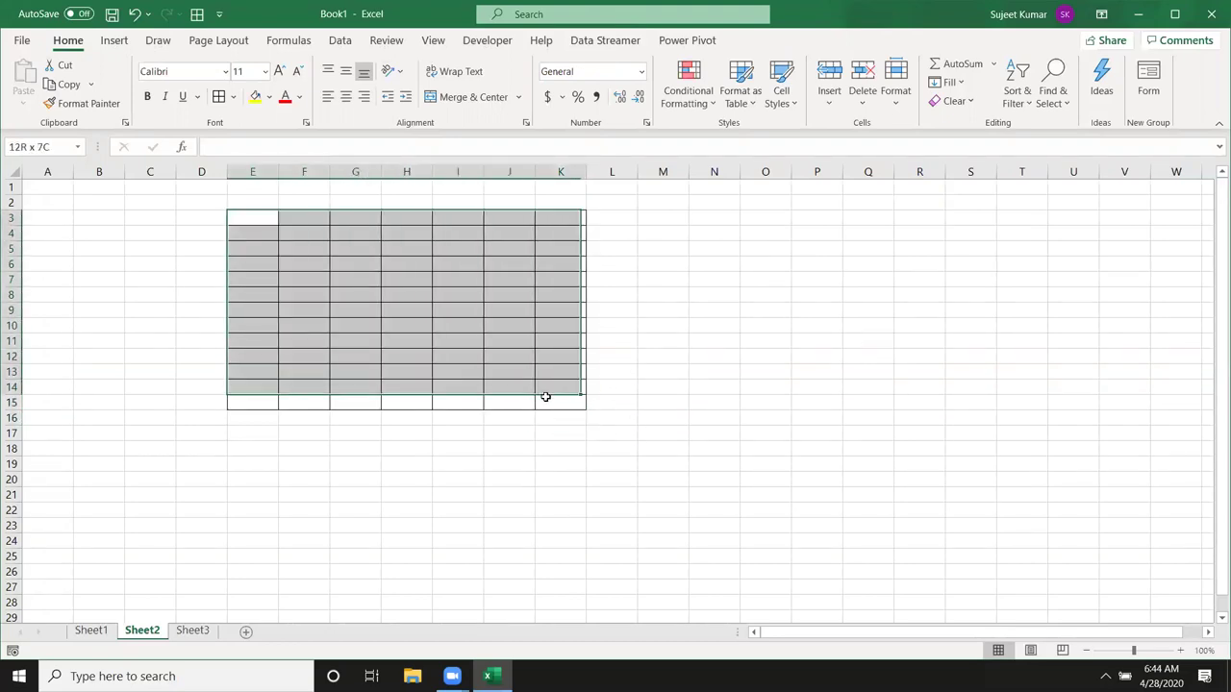
pyautogui.moveTo(238, 216); pyautogui.dragTo(549, 401)
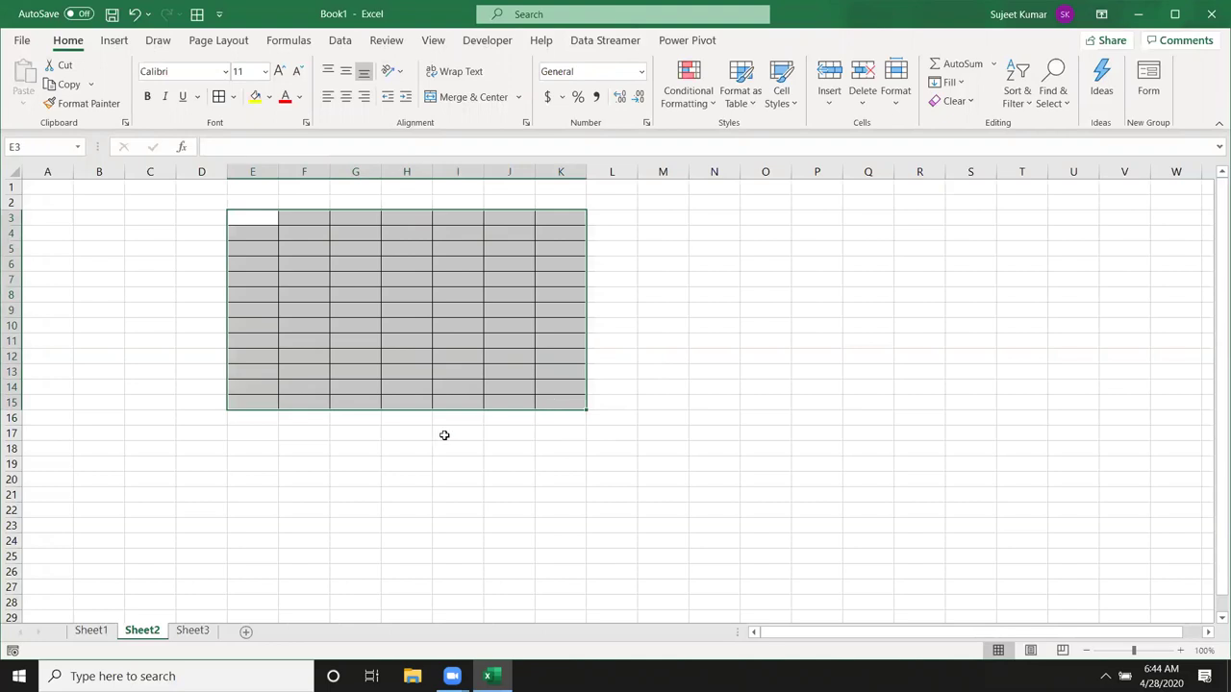
pyautogui.click(426, 444)
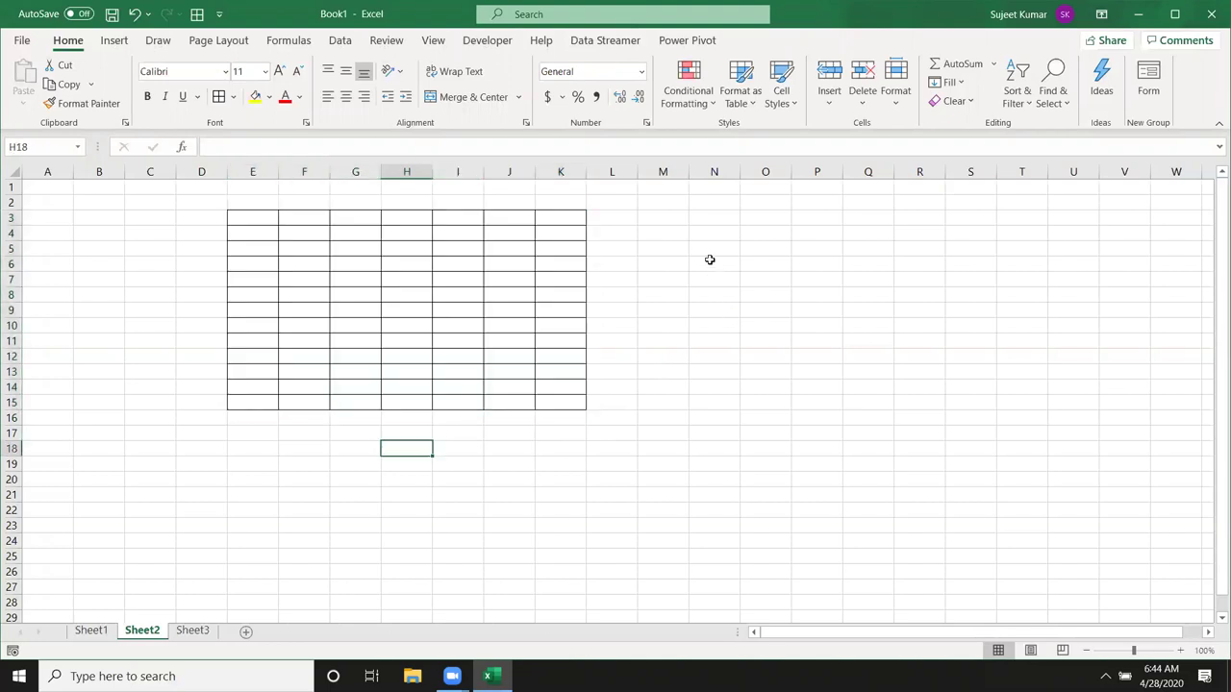
# Give N4:R17 All Borders via Alt, H, B, A, then select E17:O26 below the tables
pyautogui.moveTo(702, 238); pyautogui.dragTo(893, 436)
pyautogui.press('alt')
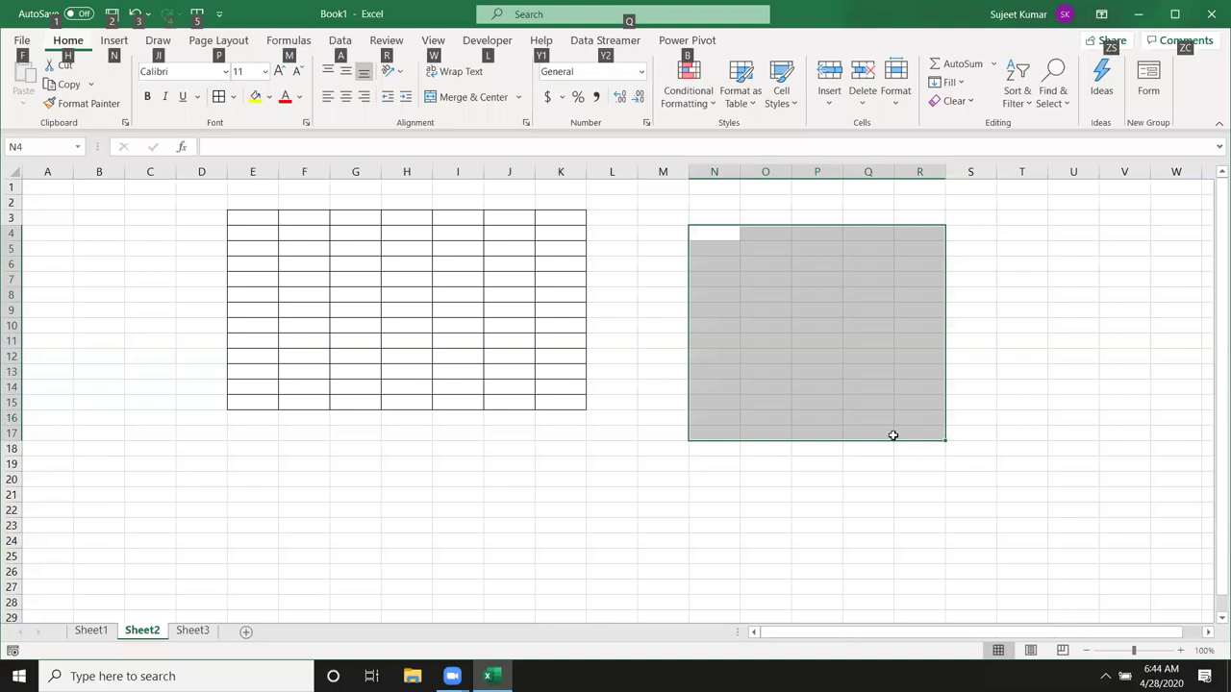
pyautogui.press('b')
pyautogui.press('Escape')
pyautogui.press('Escape')
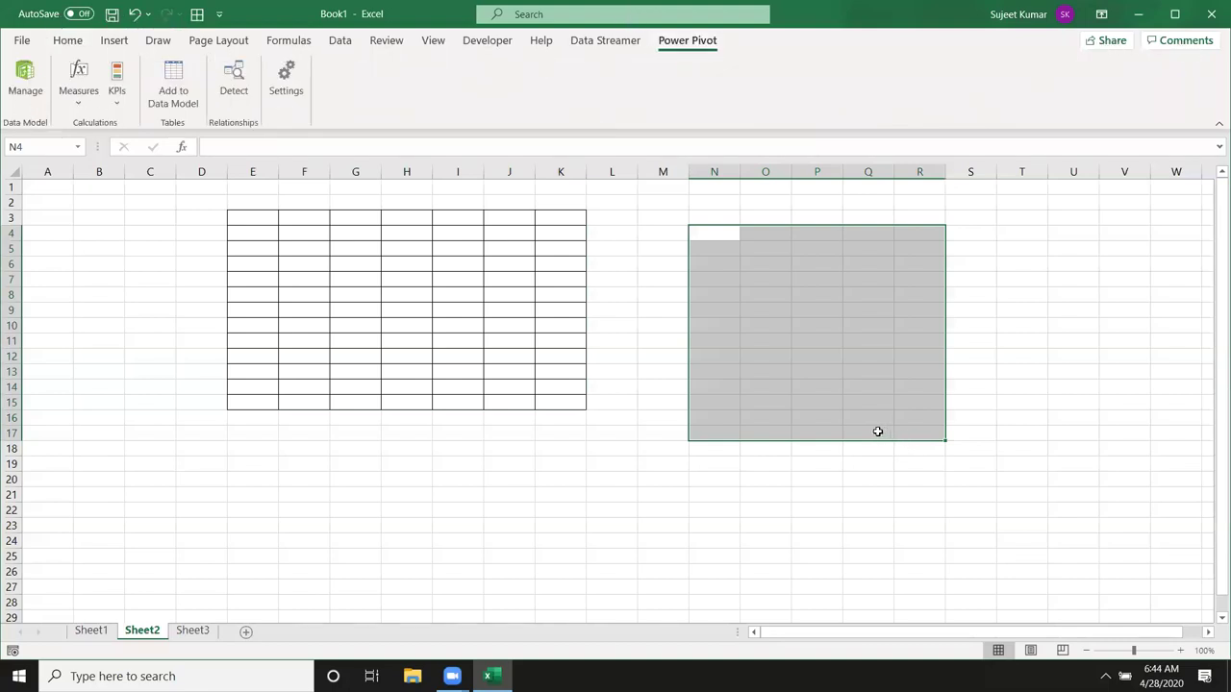
pyautogui.press('alt')
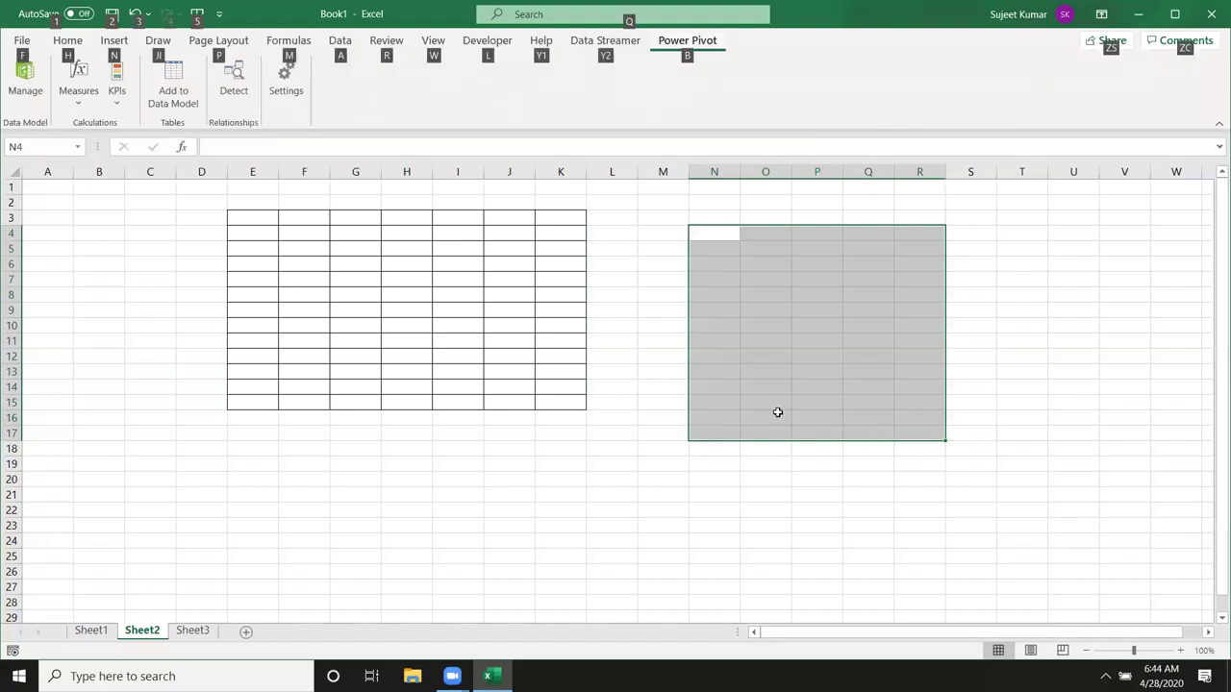
pyautogui.press('h')
pyautogui.press('b')
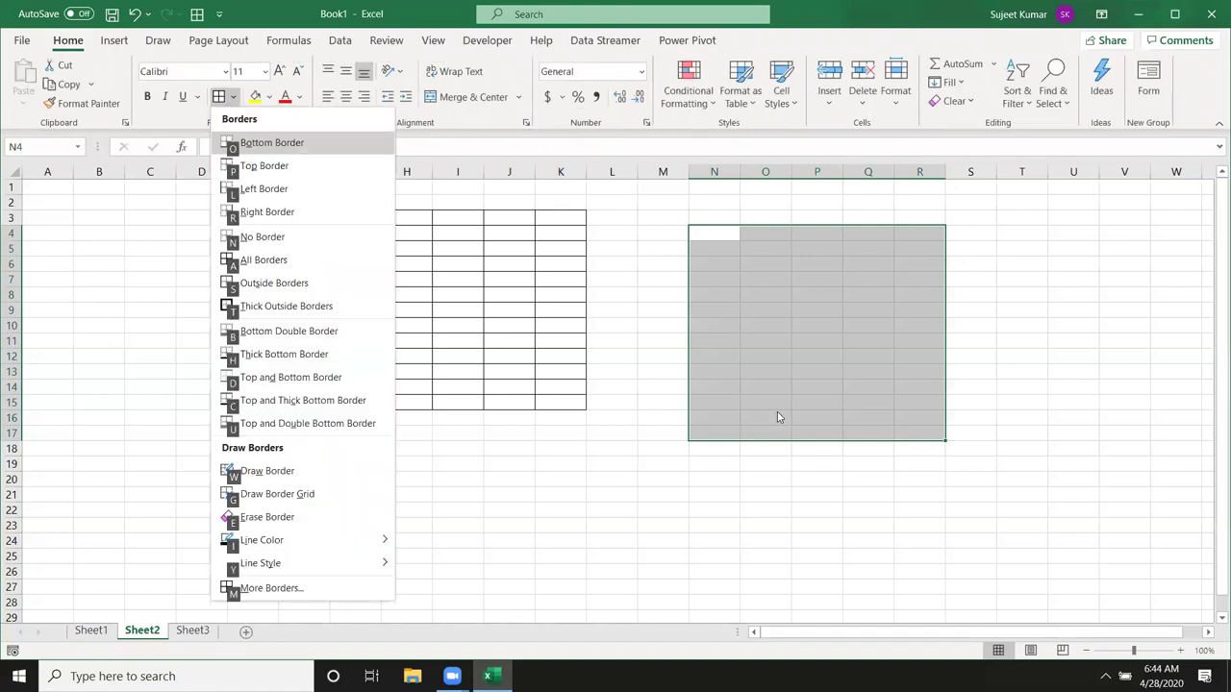
pyautogui.press('a')
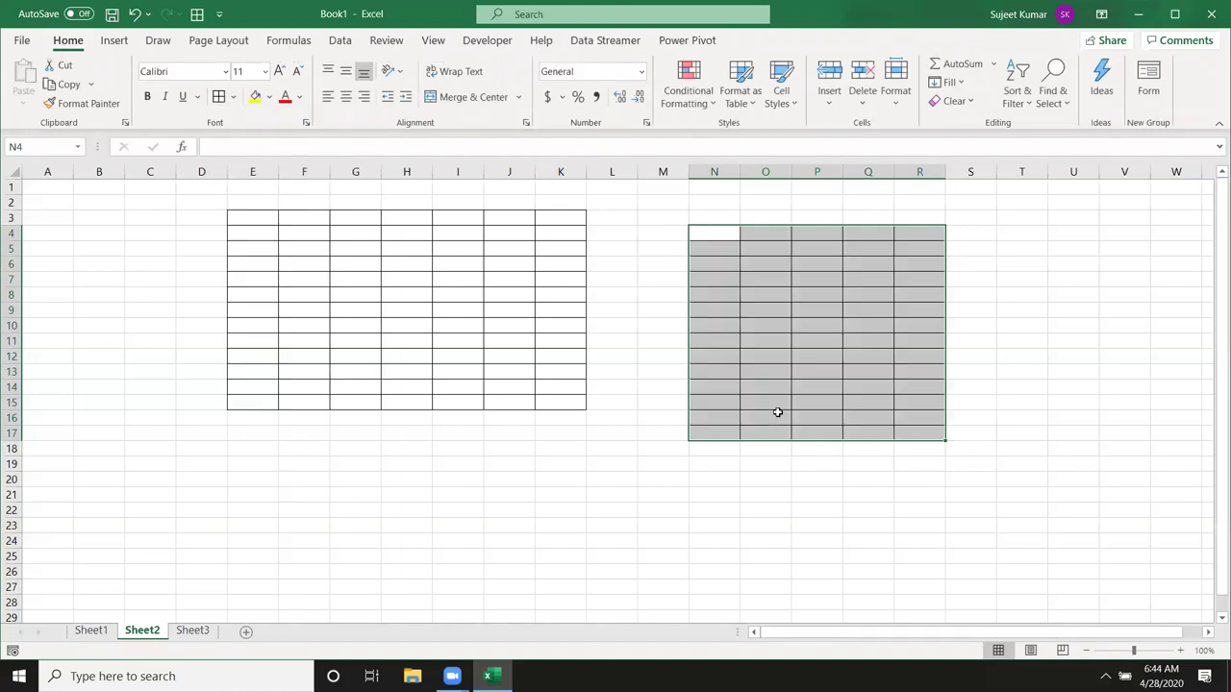
pyautogui.click(674, 480)
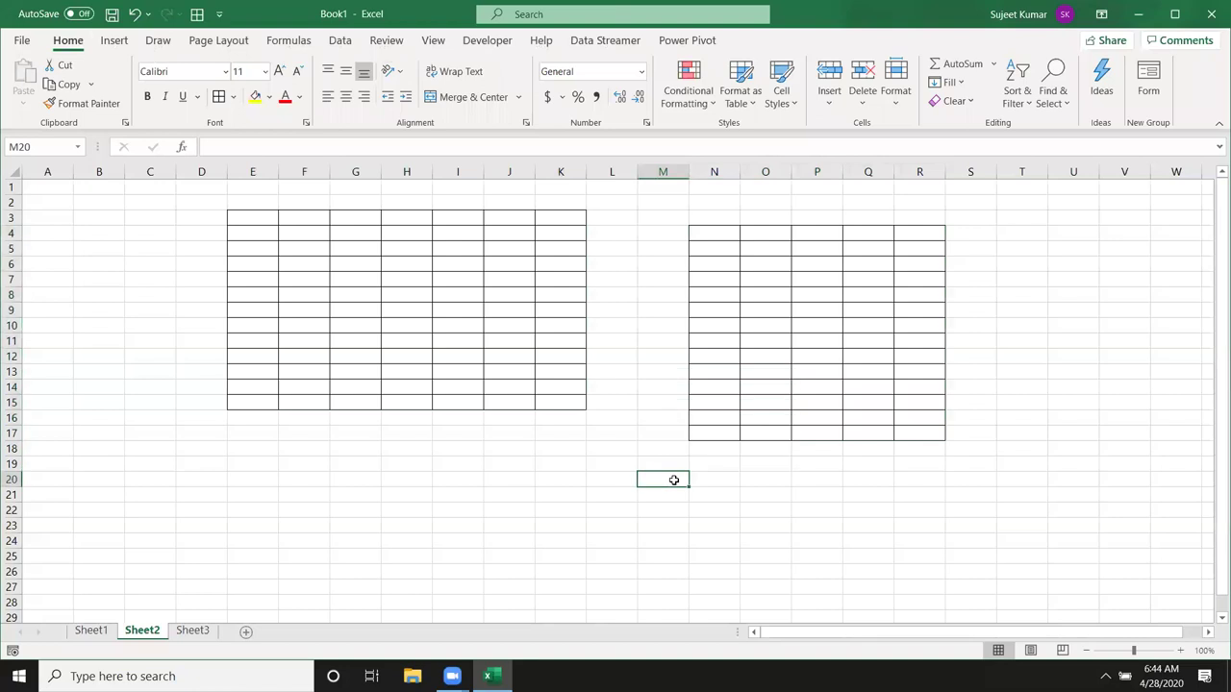
pyautogui.moveTo(239, 437); pyautogui.dragTo(747, 574)
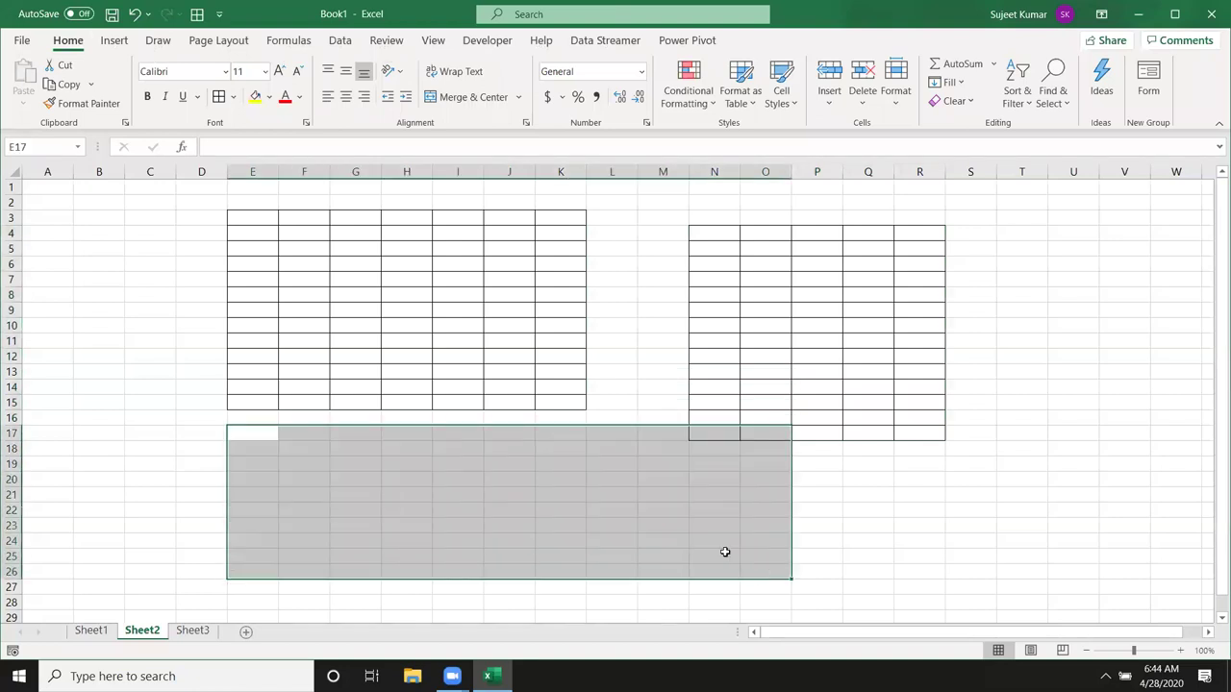
# Select columns E through S, then right-click cell C6 for its shortcut menu
pyautogui.click(662, 515)
pyautogui.click(262, 172)
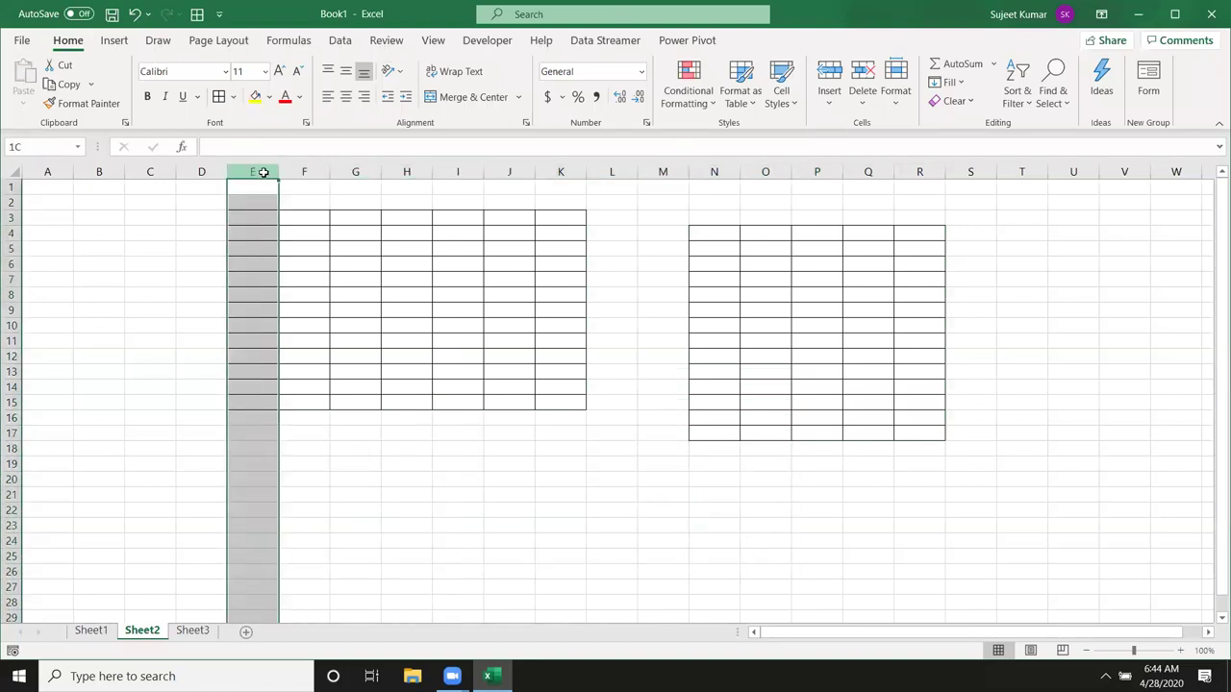
pyautogui.moveTo(262, 172); pyautogui.dragTo(958, 252)
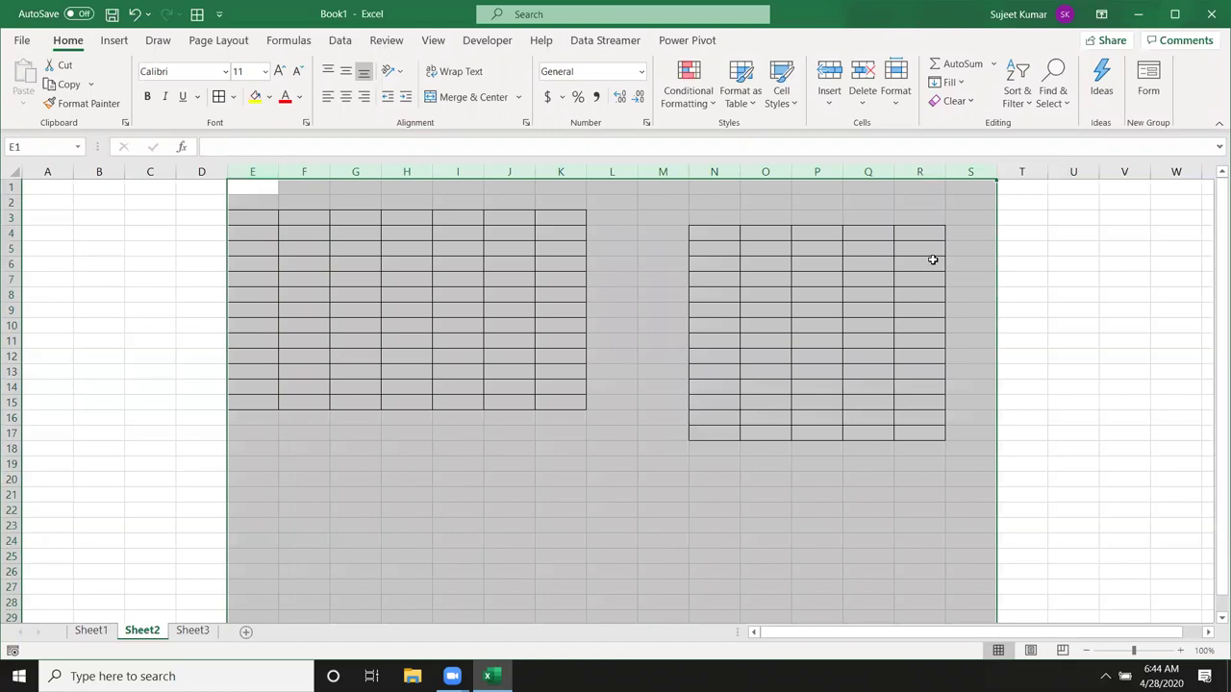
pyautogui.click(395, 285)
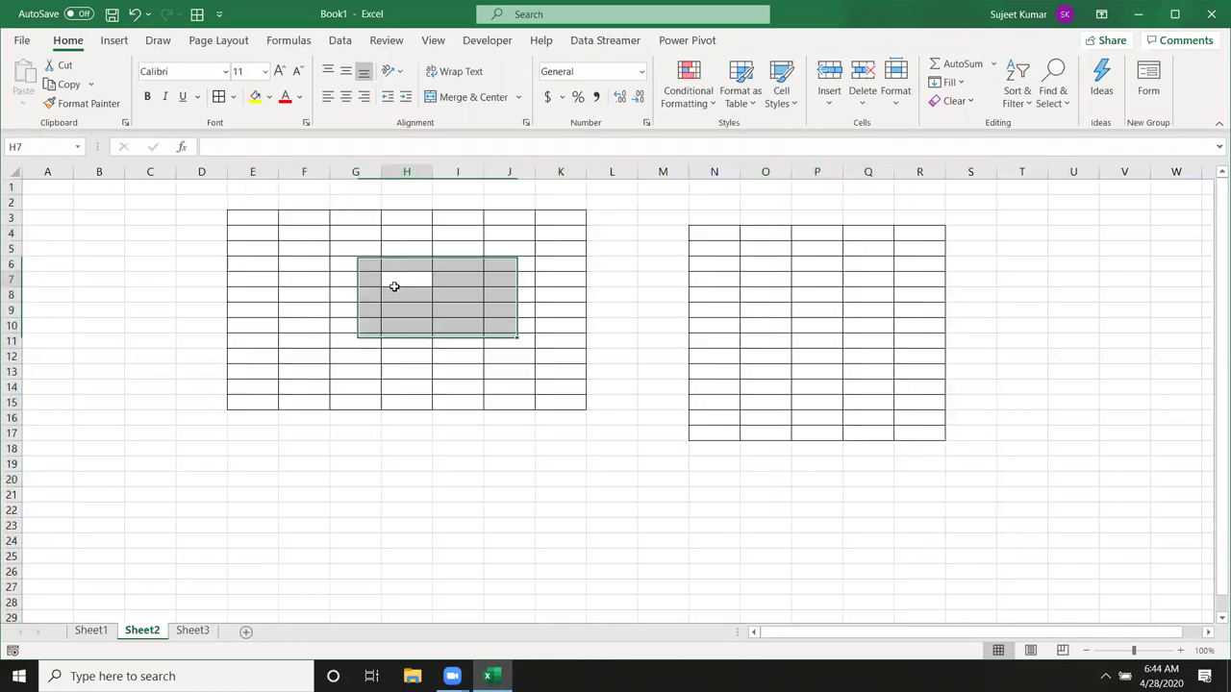
pyautogui.click(134, 265)
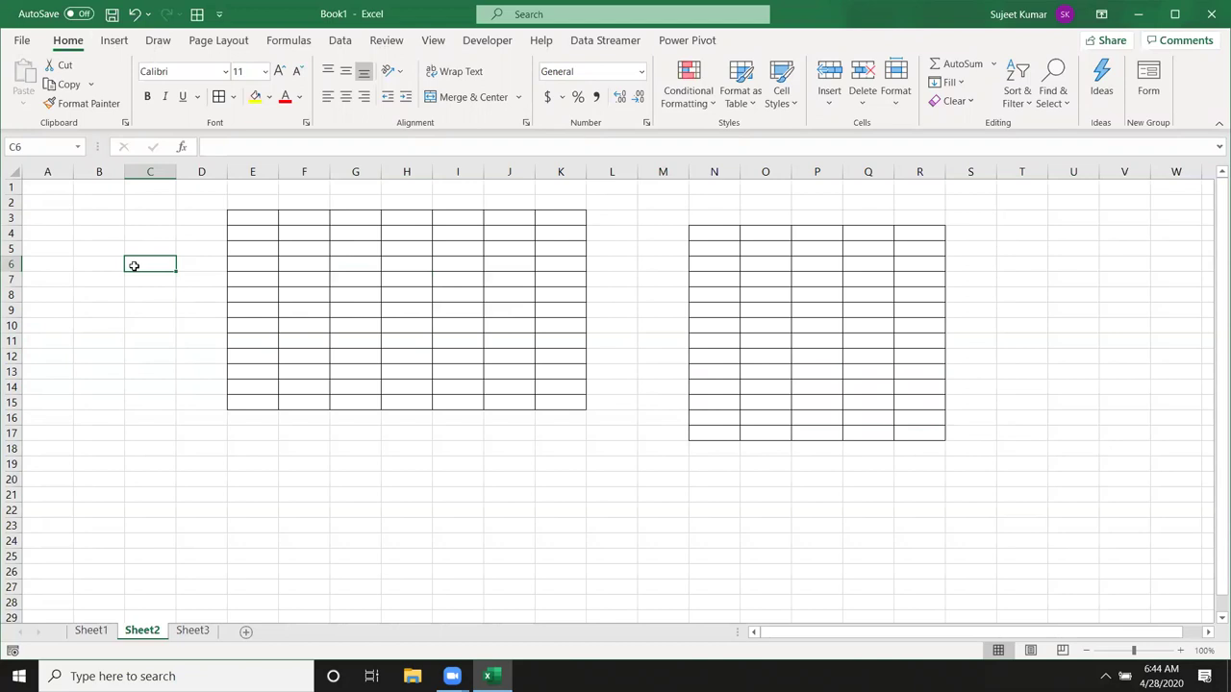
pyautogui.rightClick(134, 267)
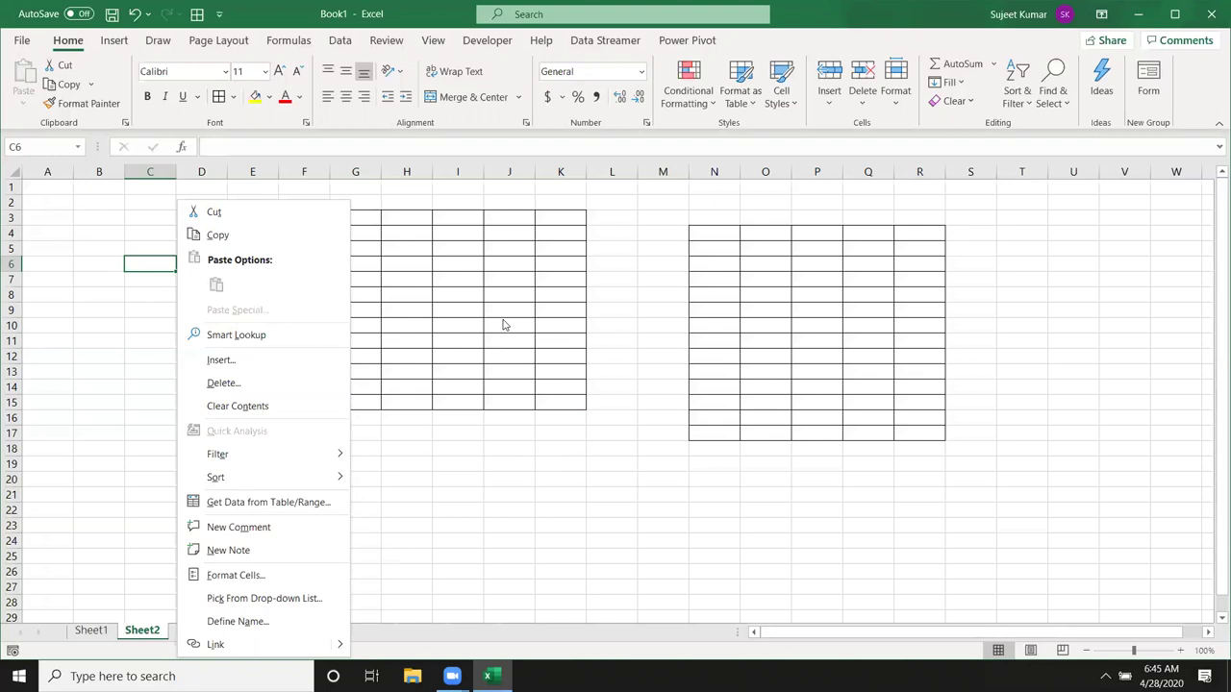
# Open Format Cells for C6 with Ctrl+1 and reposition the dialog
pyautogui.press('Escape')
pyautogui.hotkey('ctrl', '1')
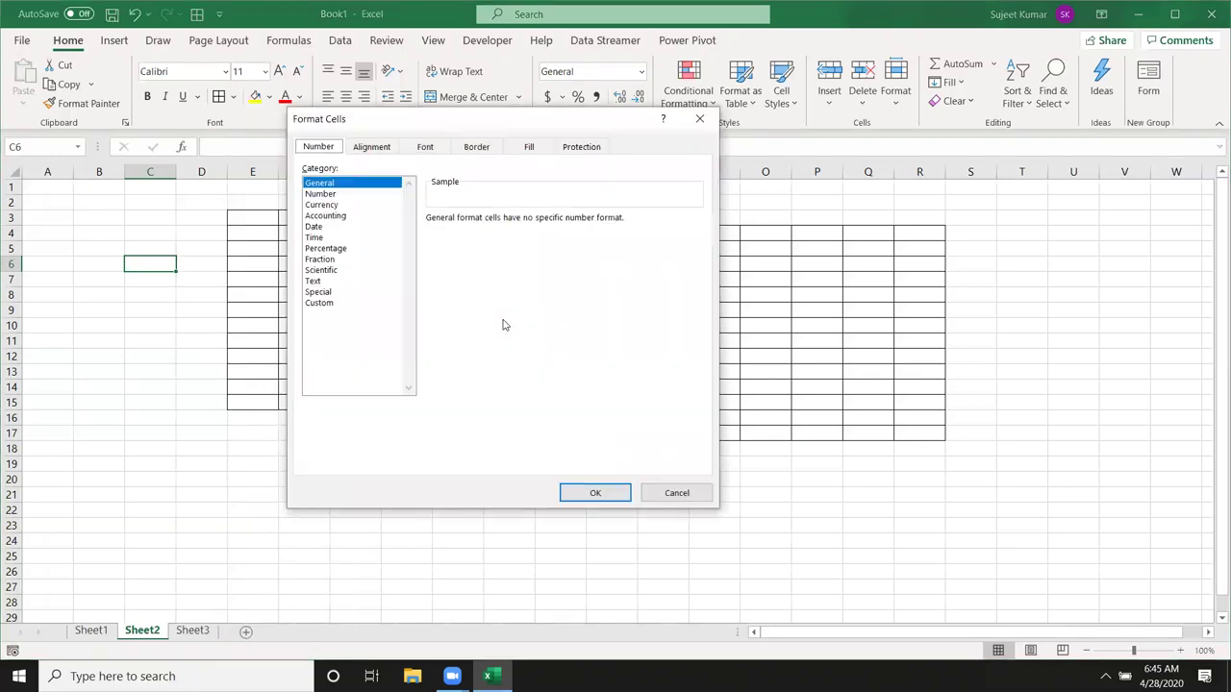
pyautogui.moveTo(476, 137); pyautogui.dragTo(458, 166)
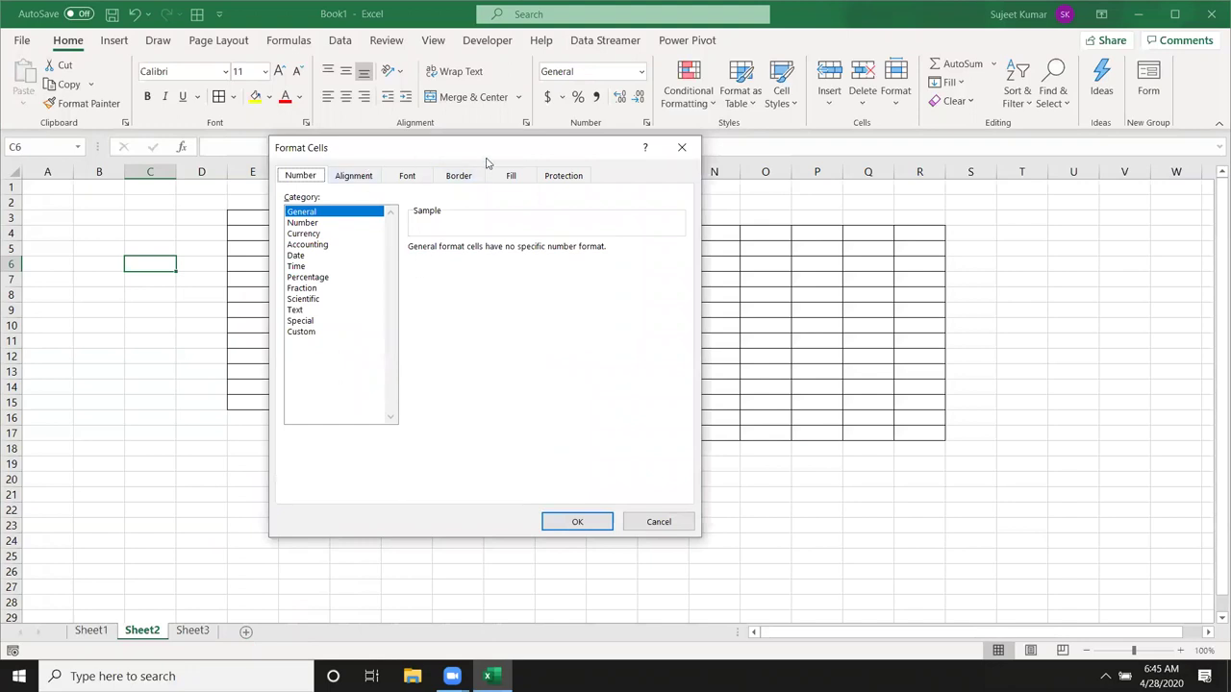
pyautogui.moveTo(487, 159); pyautogui.dragTo(471, 195)
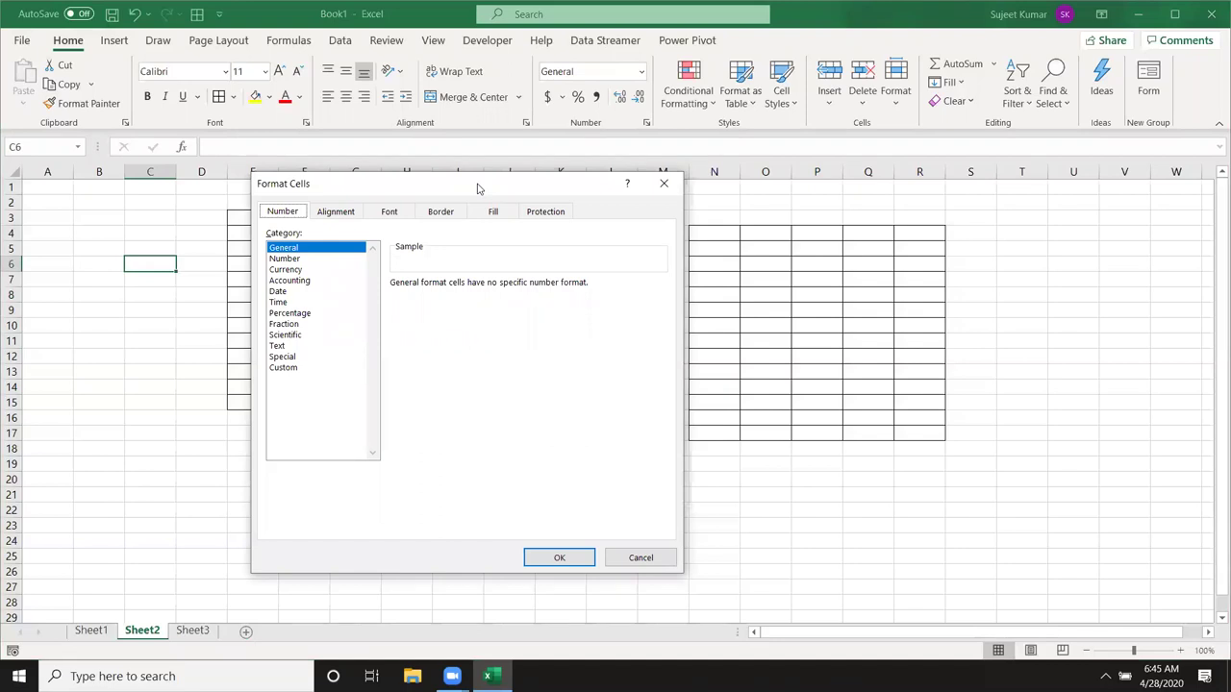
pyautogui.moveTo(478, 188)
pyautogui.mouseDown()
pyautogui.moveTo(537, 181)
pyautogui.moveTo(493, 130)
pyautogui.mouseUp()
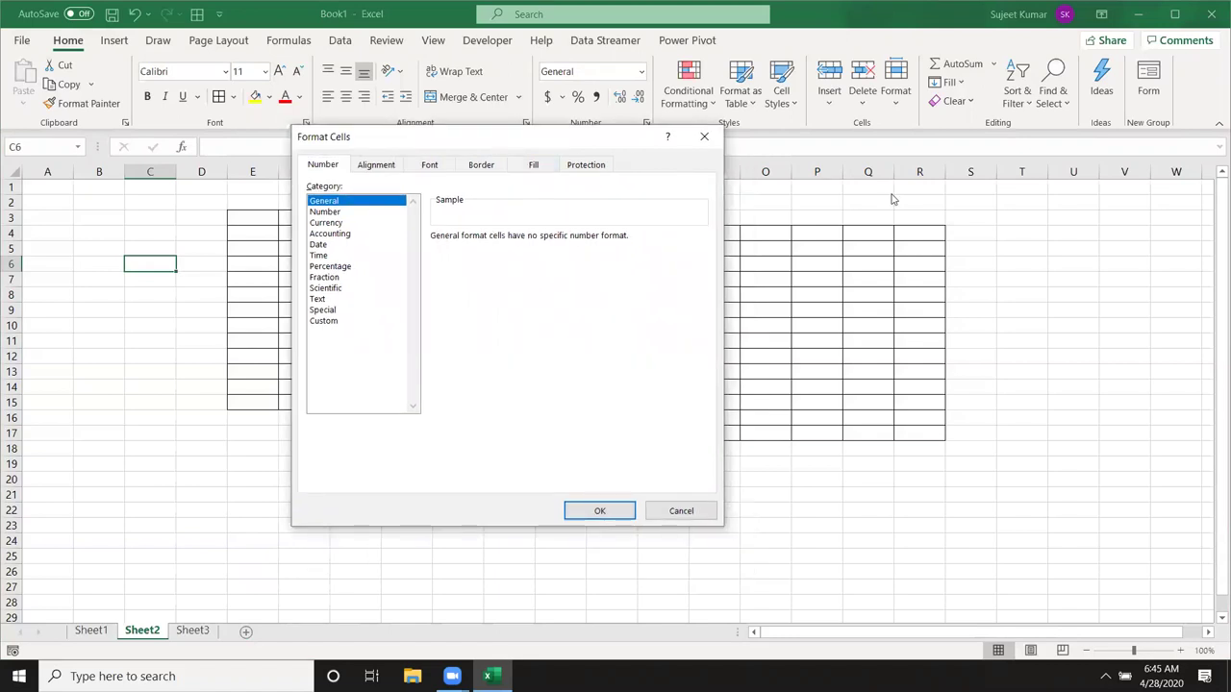
# Choose the Date number category with the 3/14 type
pyautogui.press('Down')
pyautogui.press('Down')
pyautogui.press('Down')
pyautogui.press('Down')
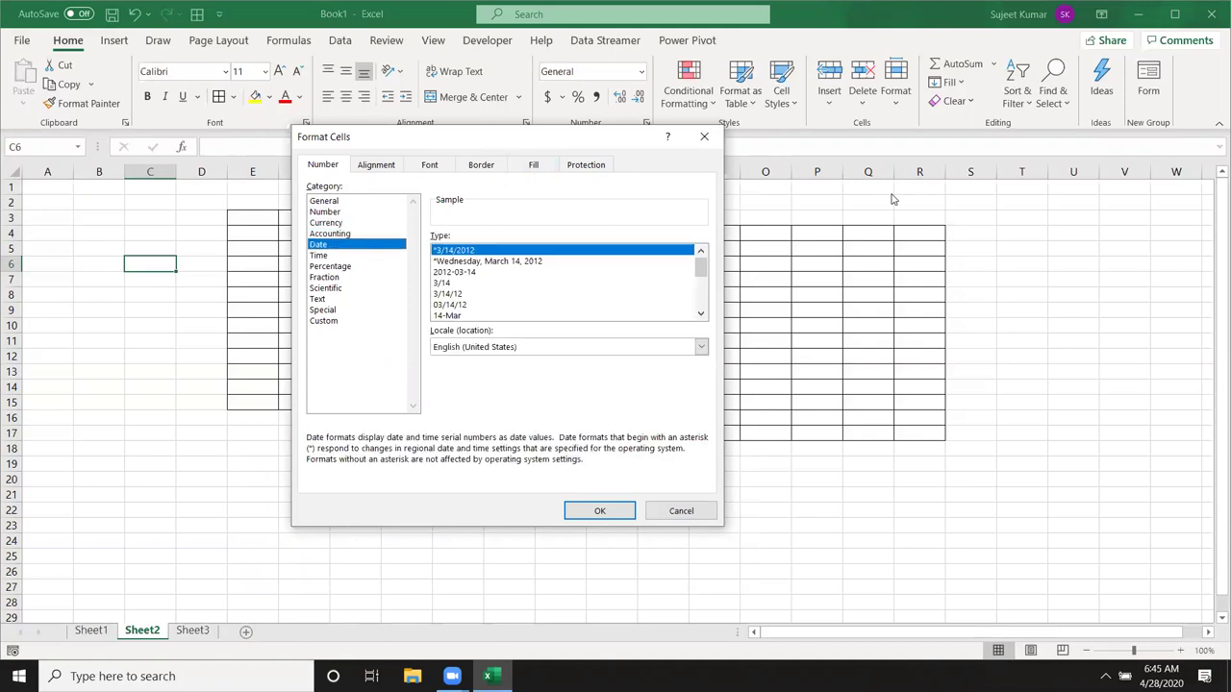
pyautogui.press('Down')
pyautogui.press('Down')
pyautogui.press('Up')
pyautogui.press('Up')
pyautogui.press('Down')
pyautogui.press('Down')
pyautogui.press('Down')
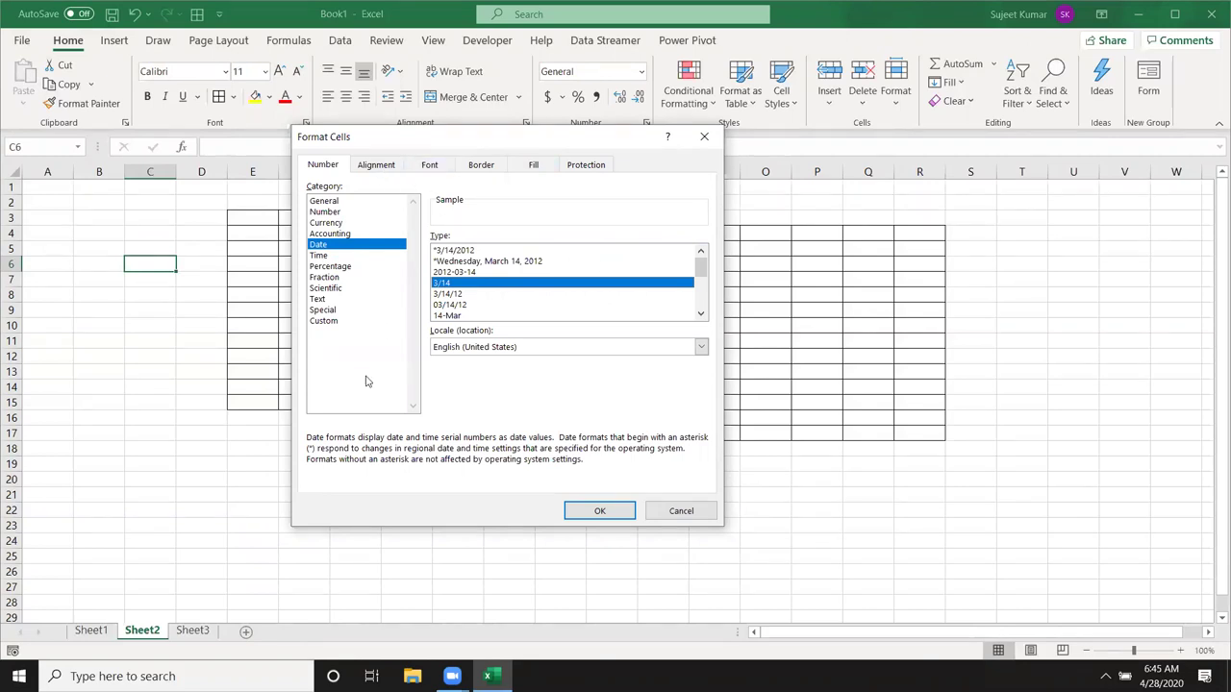
pyautogui.hotkey('ctrl', 'Tab')
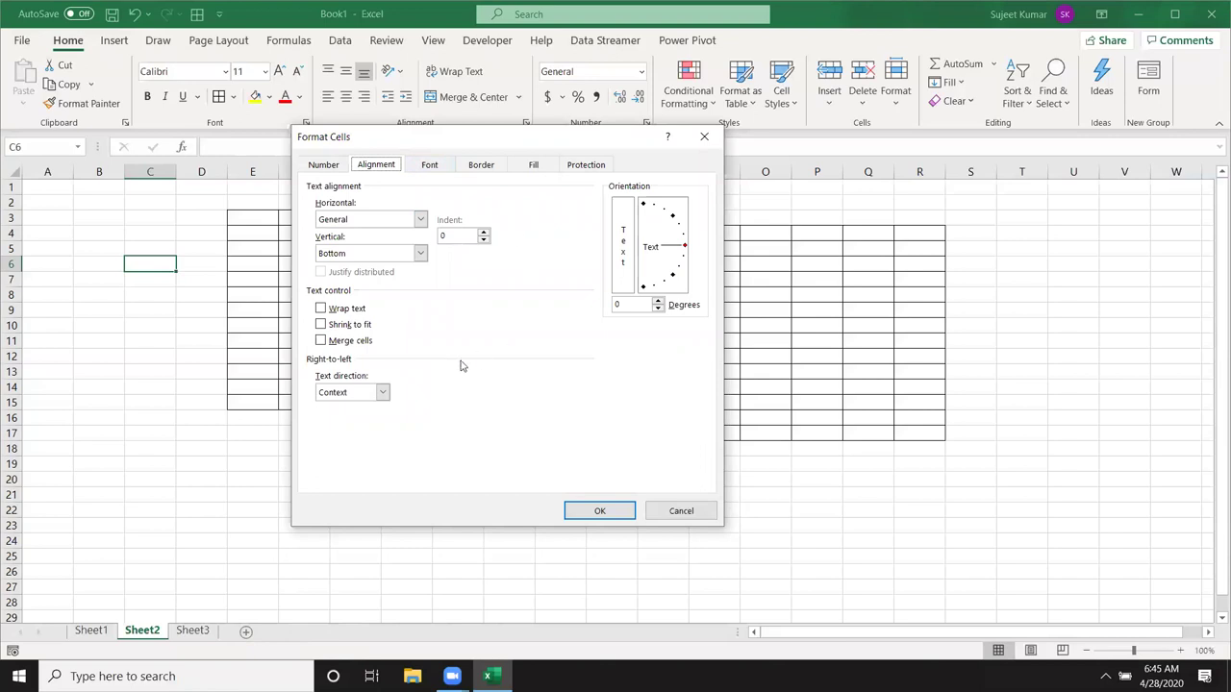
# On the Alignment tab, turn on Wrap text and set orientation to 2 degrees
pyautogui.press('Tab')
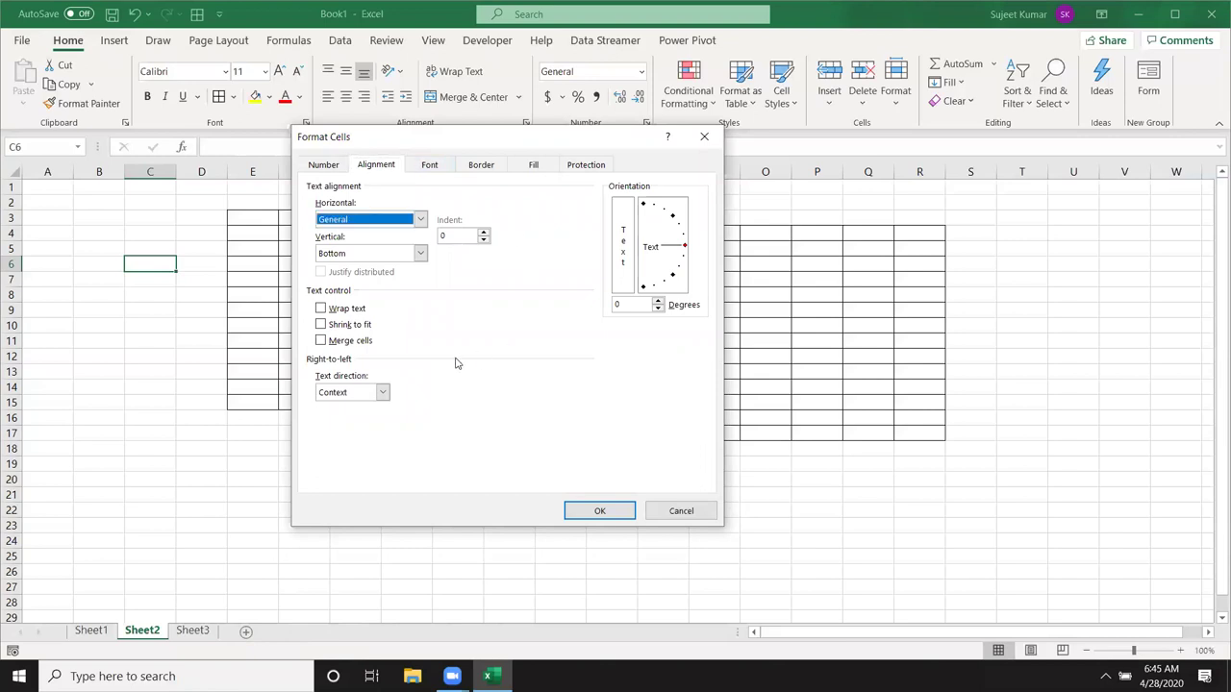
pyautogui.press('Tab')
pyautogui.press('Tab')
pyautogui.press('Tab')
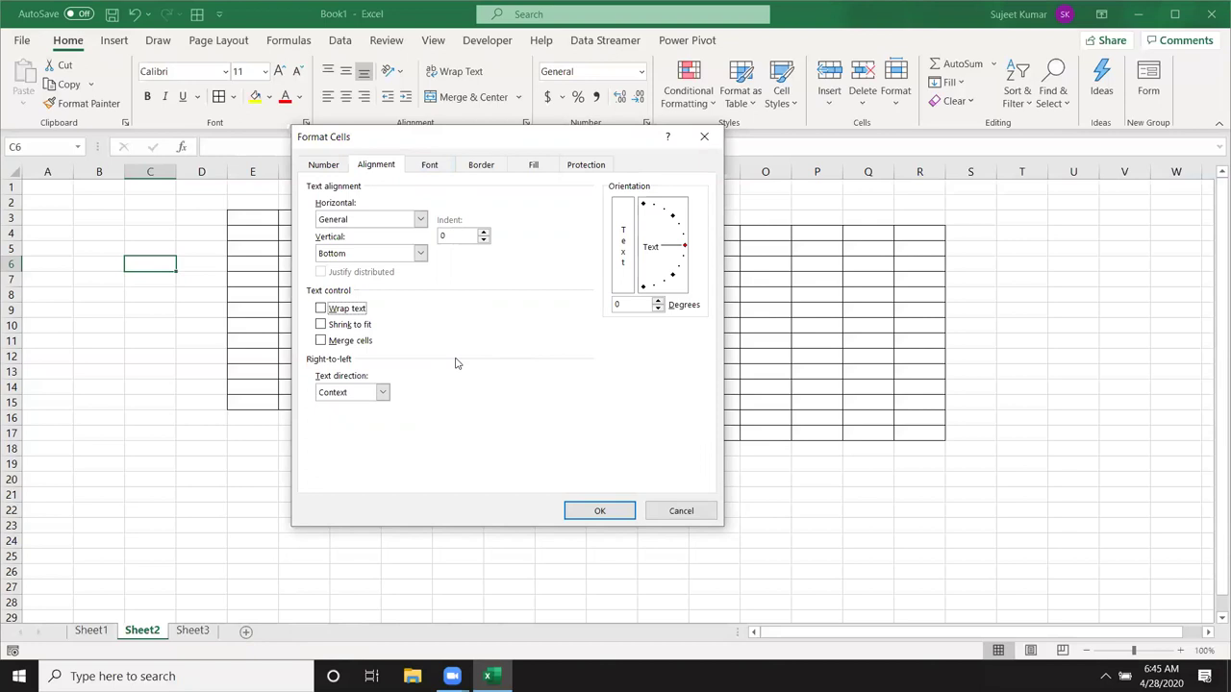
pyautogui.press('space')
pyautogui.press('Tab')
pyautogui.hotkey('shift', 'Tab')
pyautogui.press('Tab')
pyautogui.press('Tab')
pyautogui.write('2')
pyautogui.hotkey('ctrl', 'shift', 'Tab')
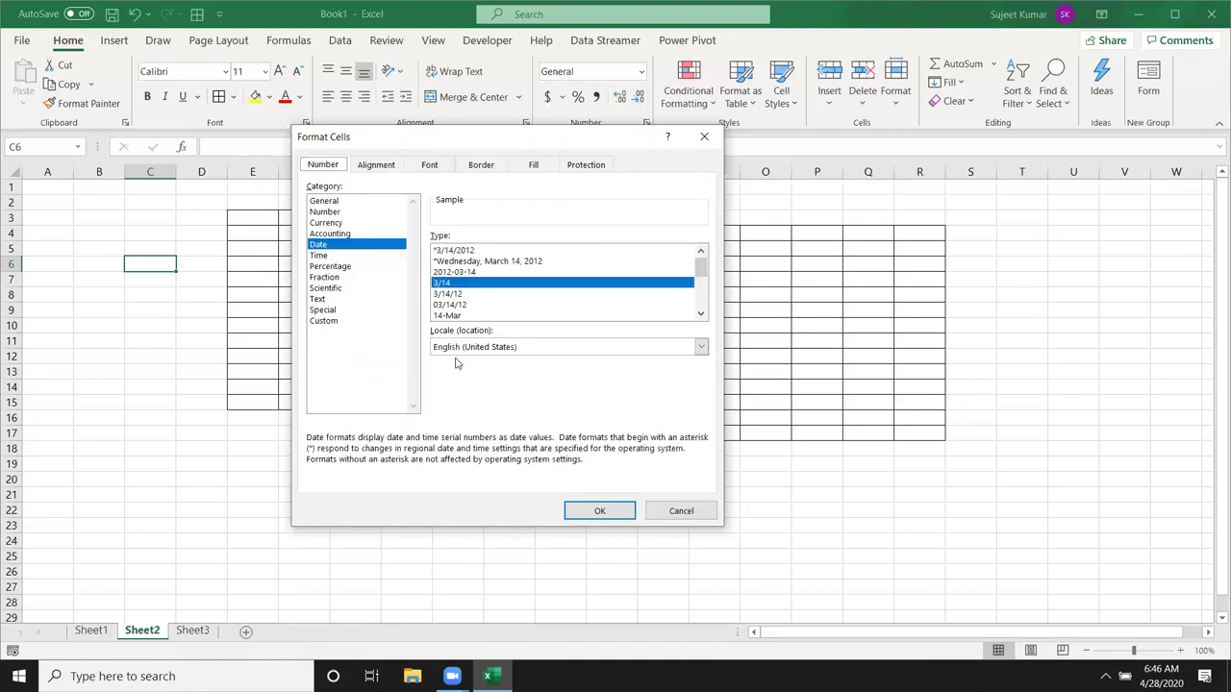
pyautogui.hotkey('ctrl', 'Tab')
# Turn on Merge cells, keeping Wrap text on and the rotation at 2 degrees
pyautogui.press('Tab')
pyautogui.press('Tab')
pyautogui.press('Tab')
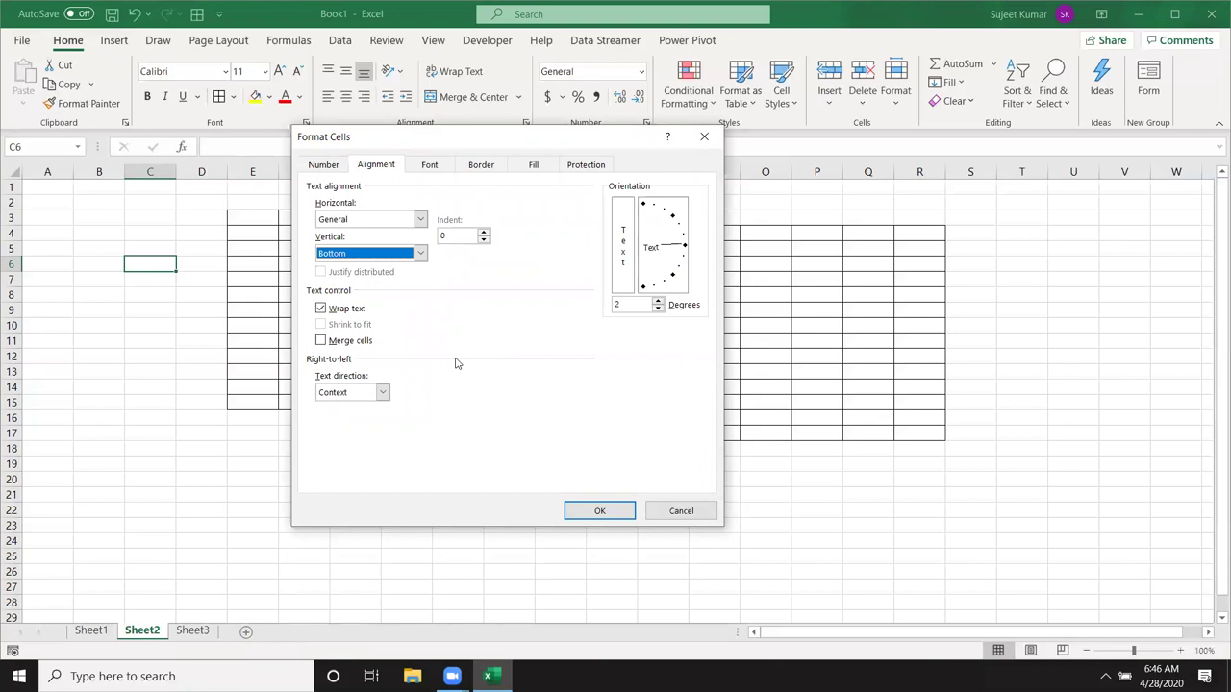
pyautogui.press('Tab')
pyautogui.press('space')
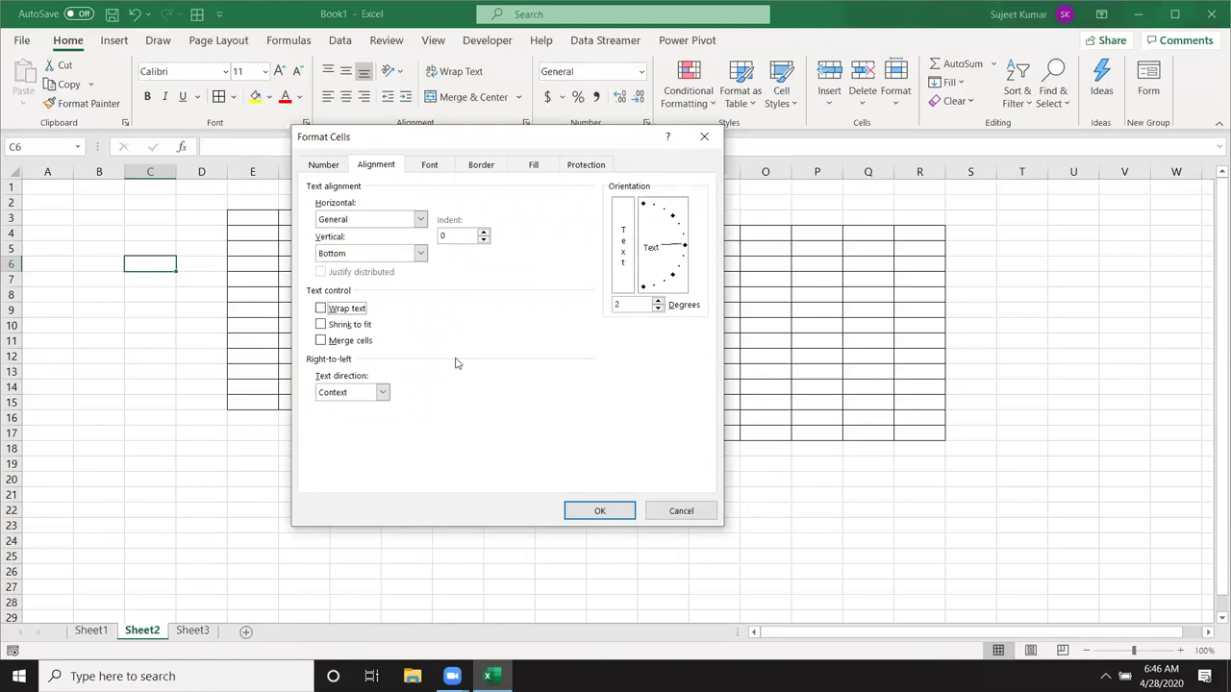
pyautogui.press('space')
pyautogui.press('space')
pyautogui.press('space')
pyautogui.press('space')
pyautogui.press('Tab')
pyautogui.press('Tab')
pyautogui.hotkey('shift', 'Tab')
pyautogui.hotkey('shift', 'Tab')
pyautogui.hotkey('alt', 'm')
pyautogui.press('space')
pyautogui.hotkey('alt', 'd')
pyautogui.press('Tab')
pyautogui.press('Tab')
pyautogui.press('Tab')
pyautogui.press('Tab')
pyautogui.press('Tab')
pyautogui.press('Right')
pyautogui.press('Right')
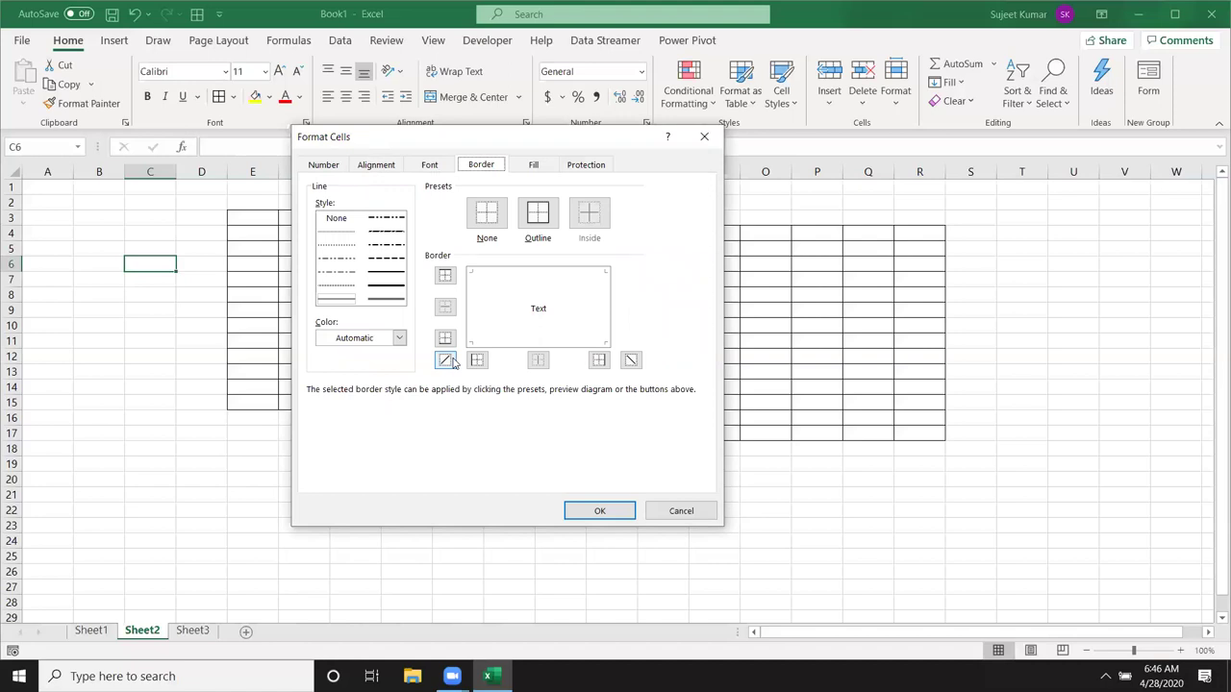
# Look through the Font and Border tabs, then dismiss Format Cells with Escape
pyautogui.press('Left')
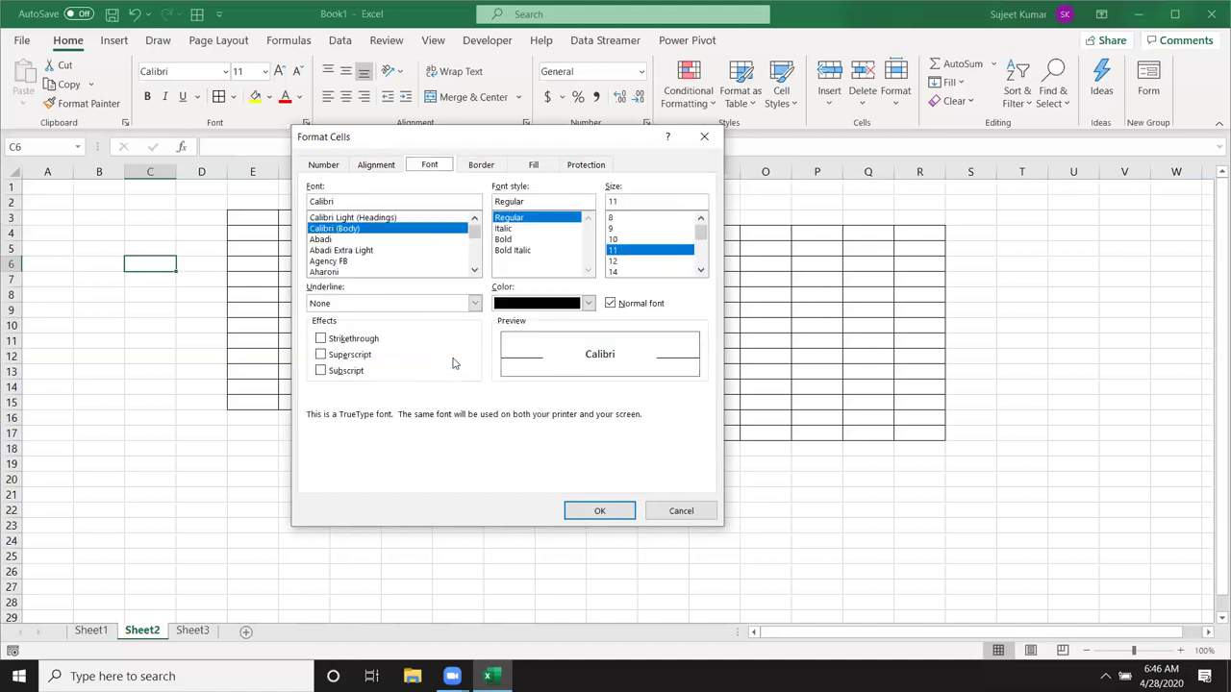
pyautogui.press('Right')
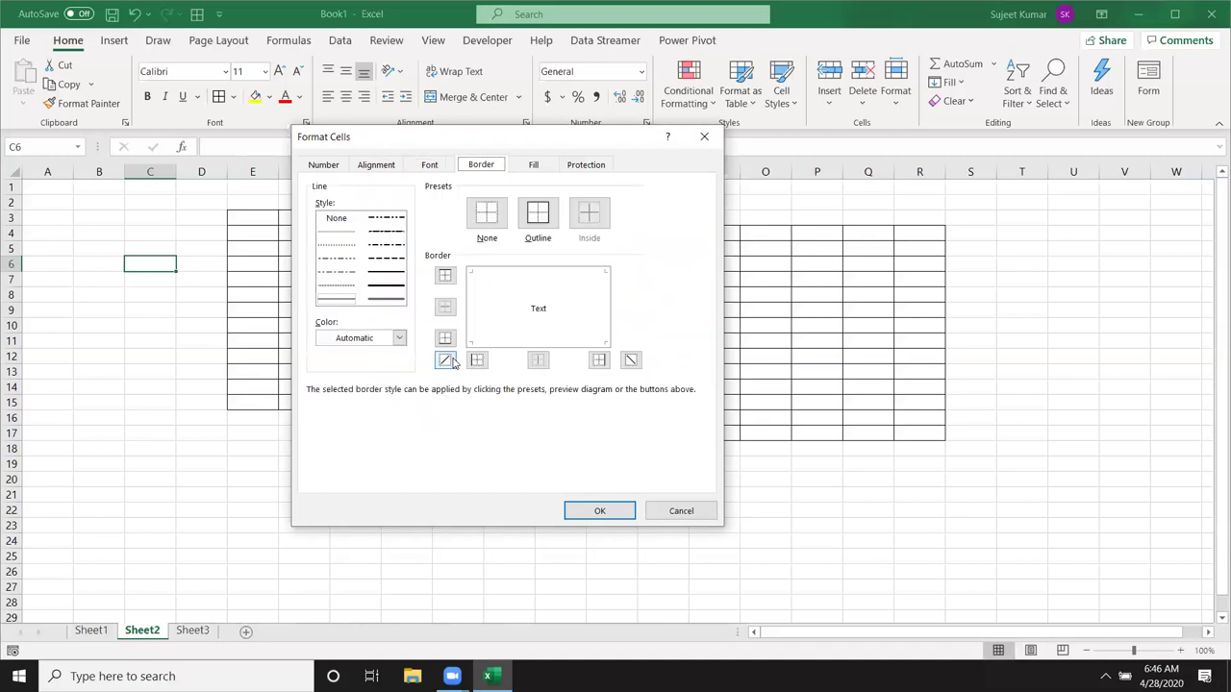
pyautogui.press('Left')
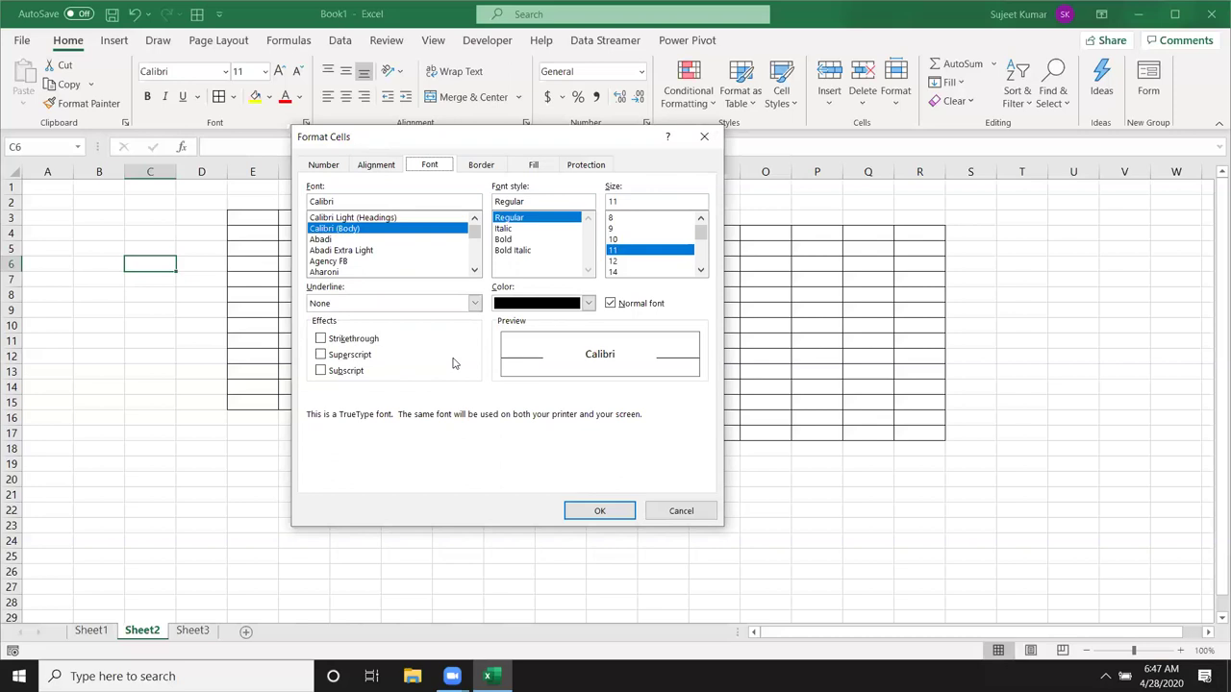
pyautogui.press('Escape')
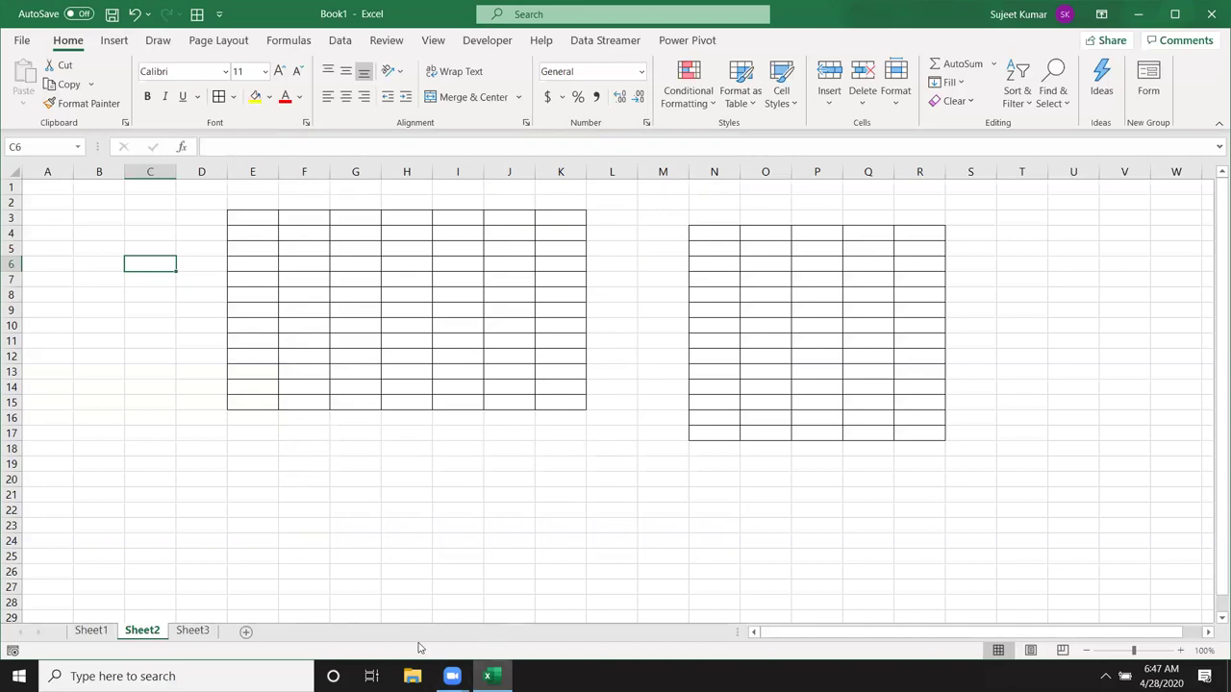
# Launch Google Chrome from a Start search for 'ch', then search Start for 'on s'
pyautogui.press('super')
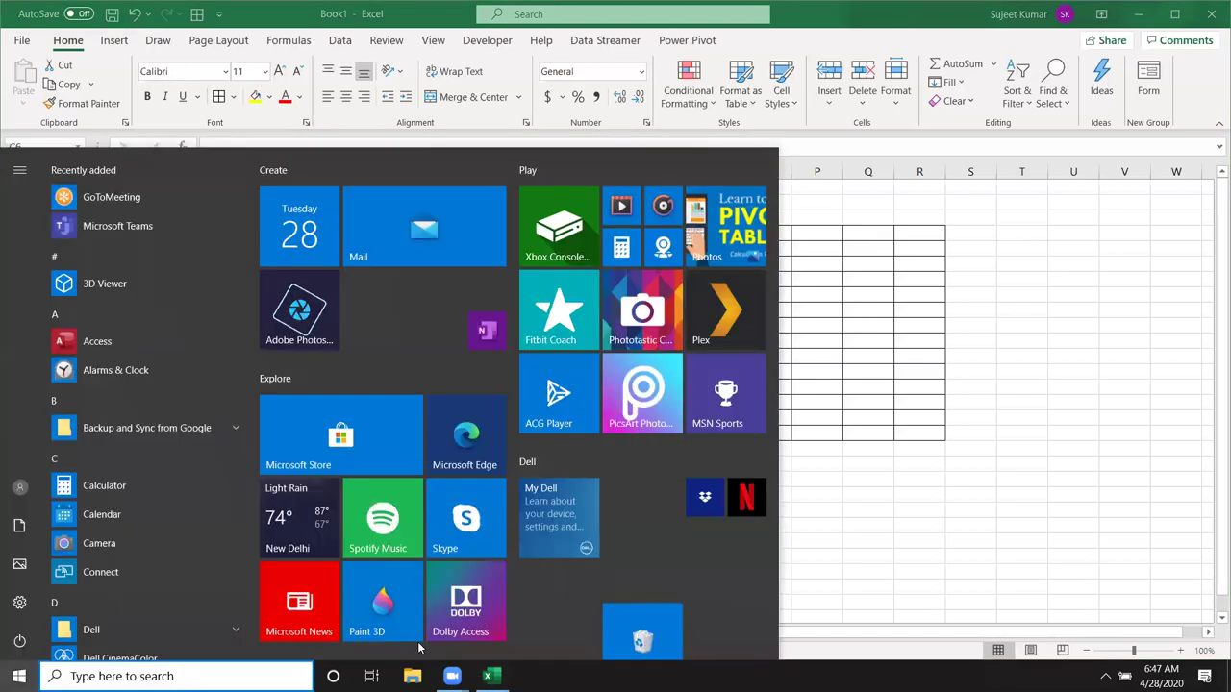
pyautogui.press('super')
pyautogui.press('super')
pyautogui.write('goo')
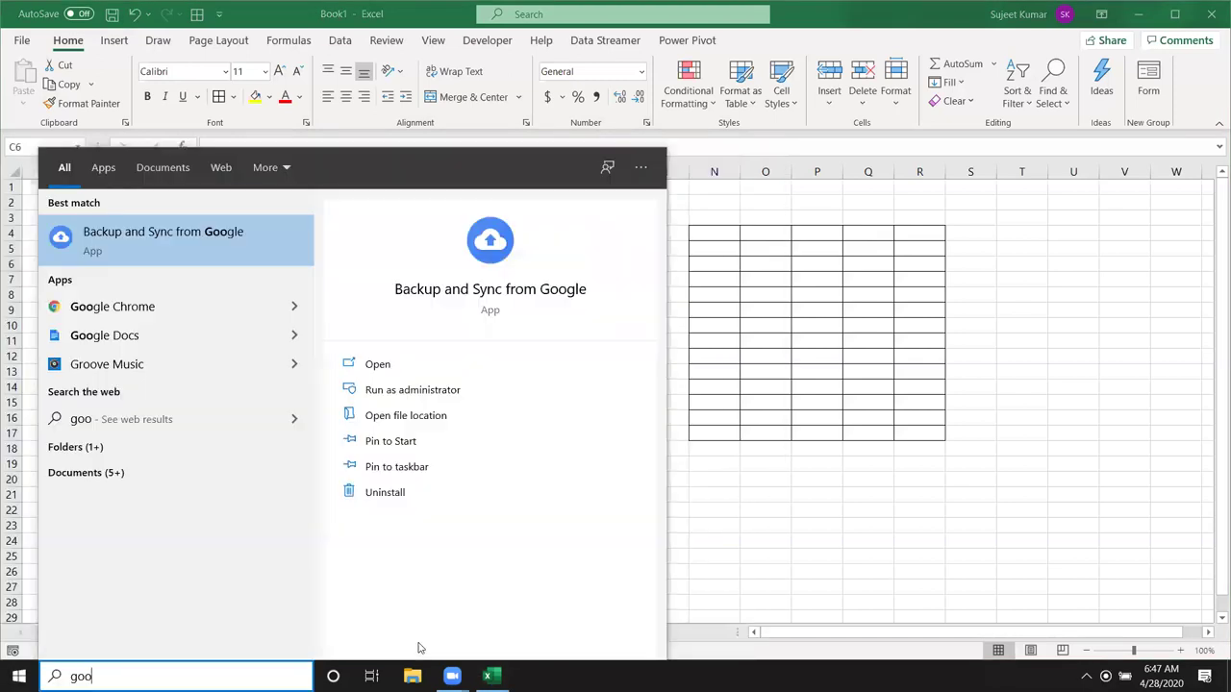
pyautogui.write('\\\\\\')
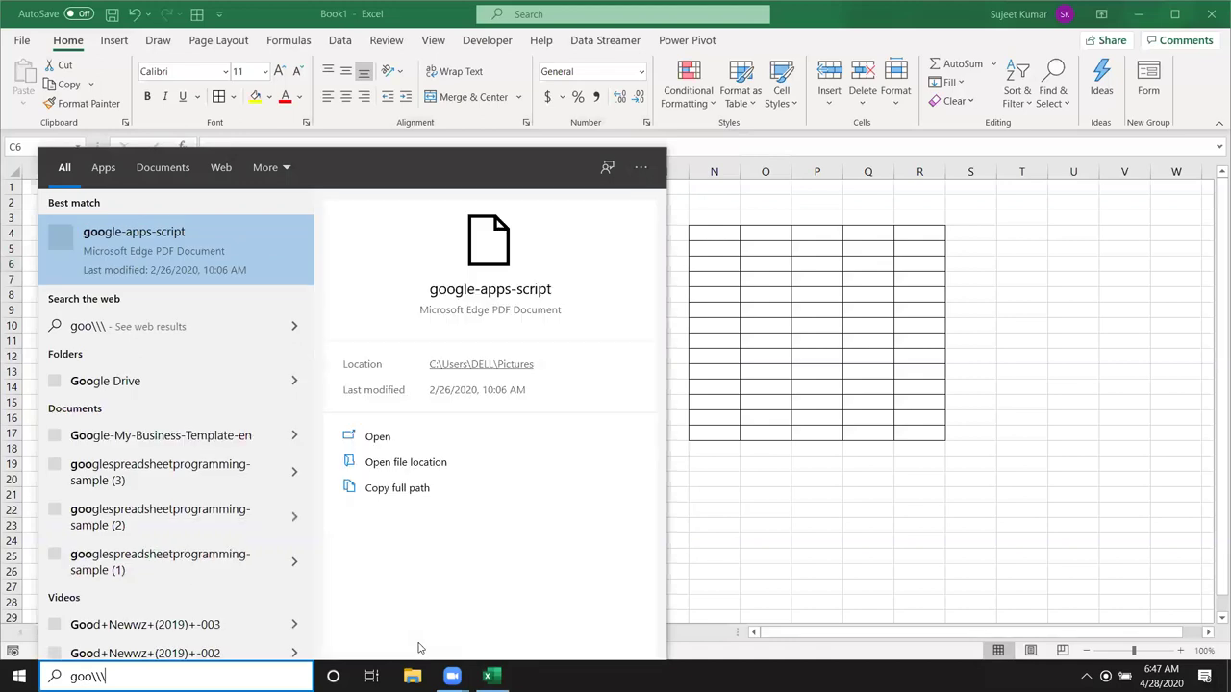
pyautogui.press('BackSpace')
pyautogui.press('BackSpace')
pyautogui.press('BackSpace')
pyautogui.press('BackSpace')
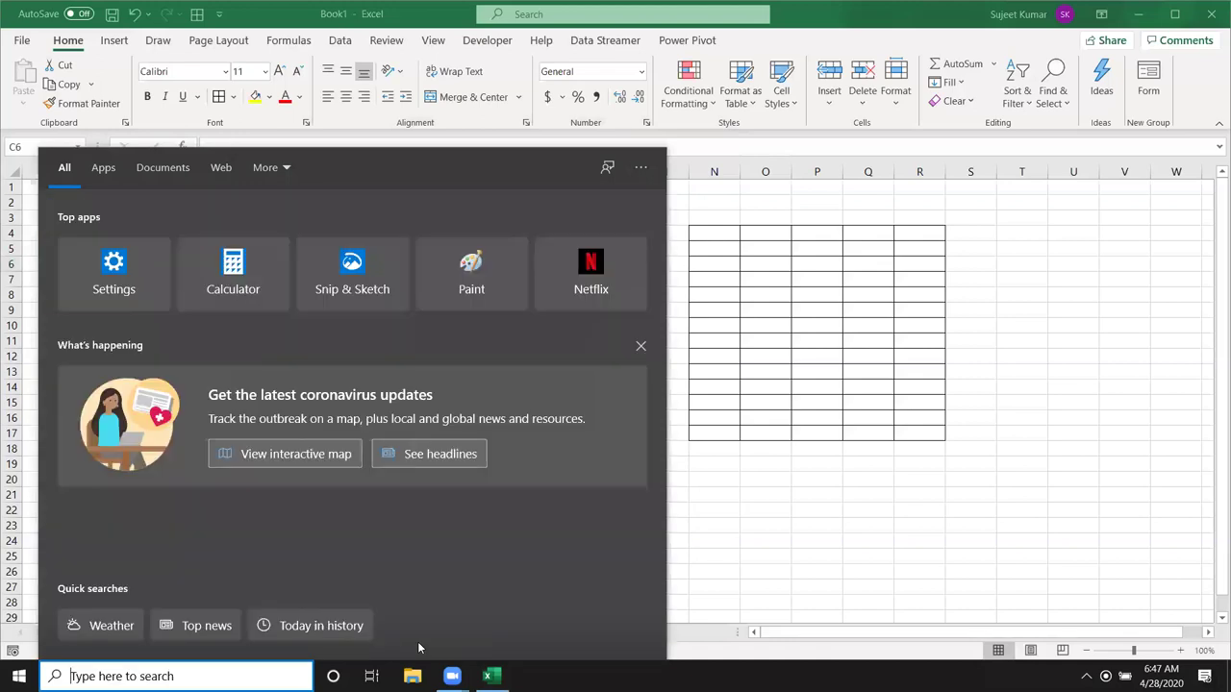
pyautogui.write('ch')
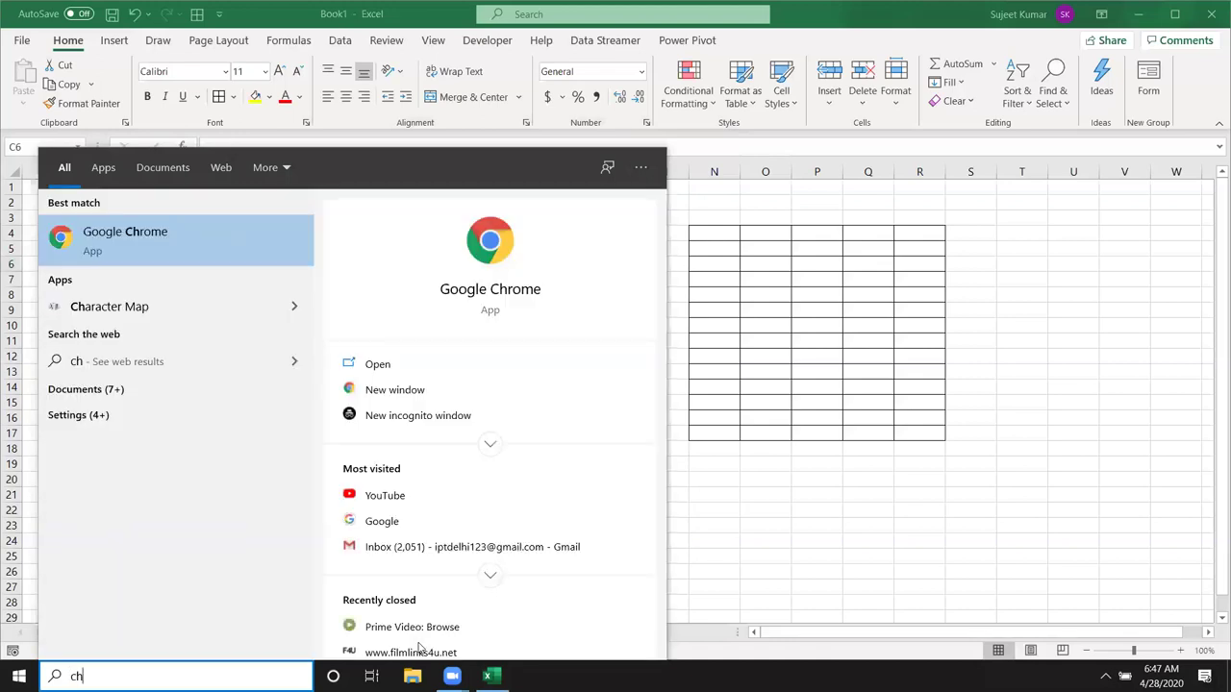
pyautogui.click(499, 290)
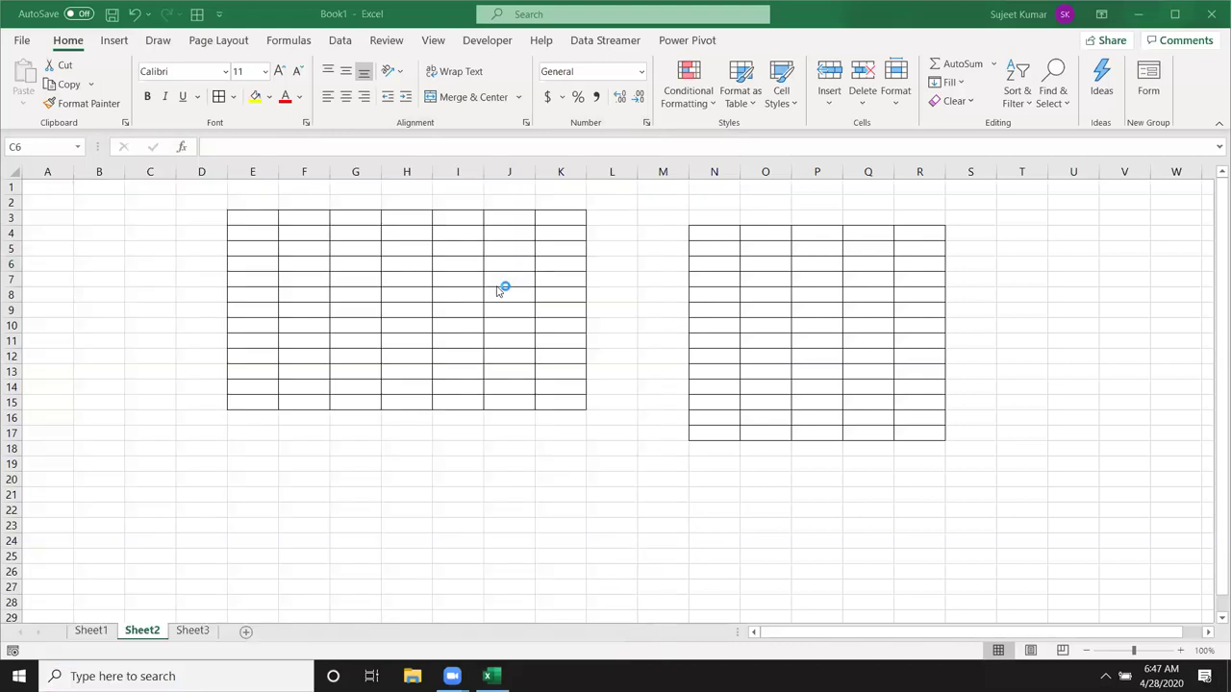
pyautogui.press('super')
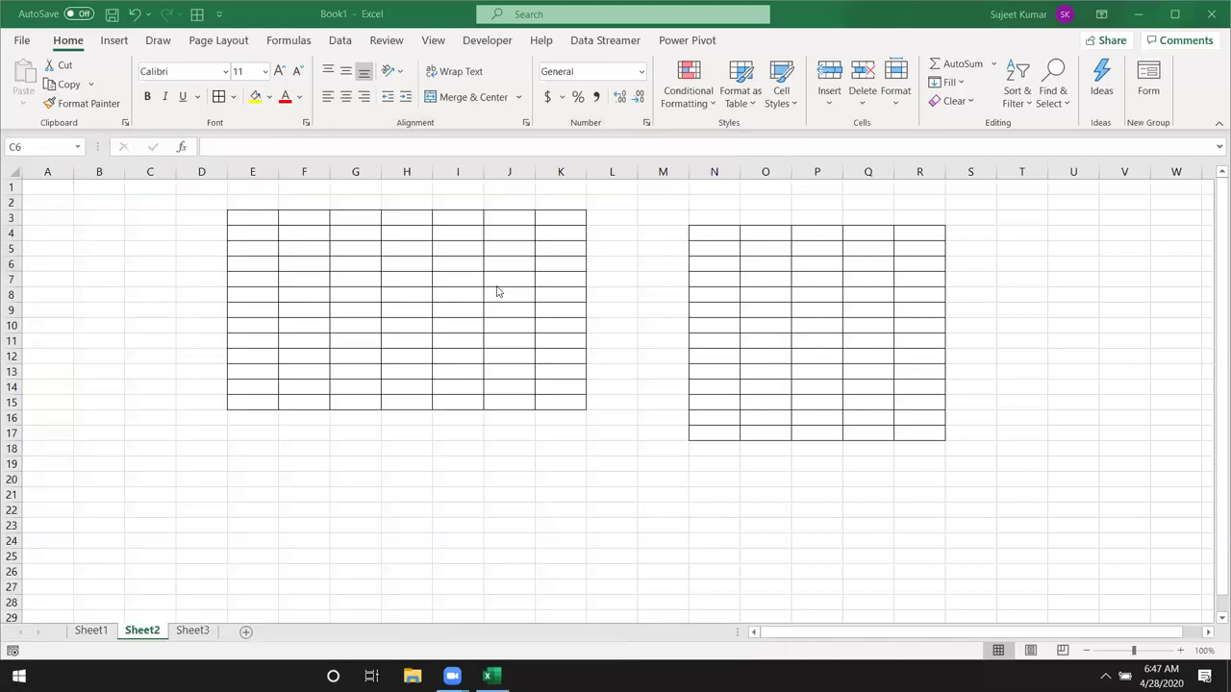
pyautogui.write('on s')
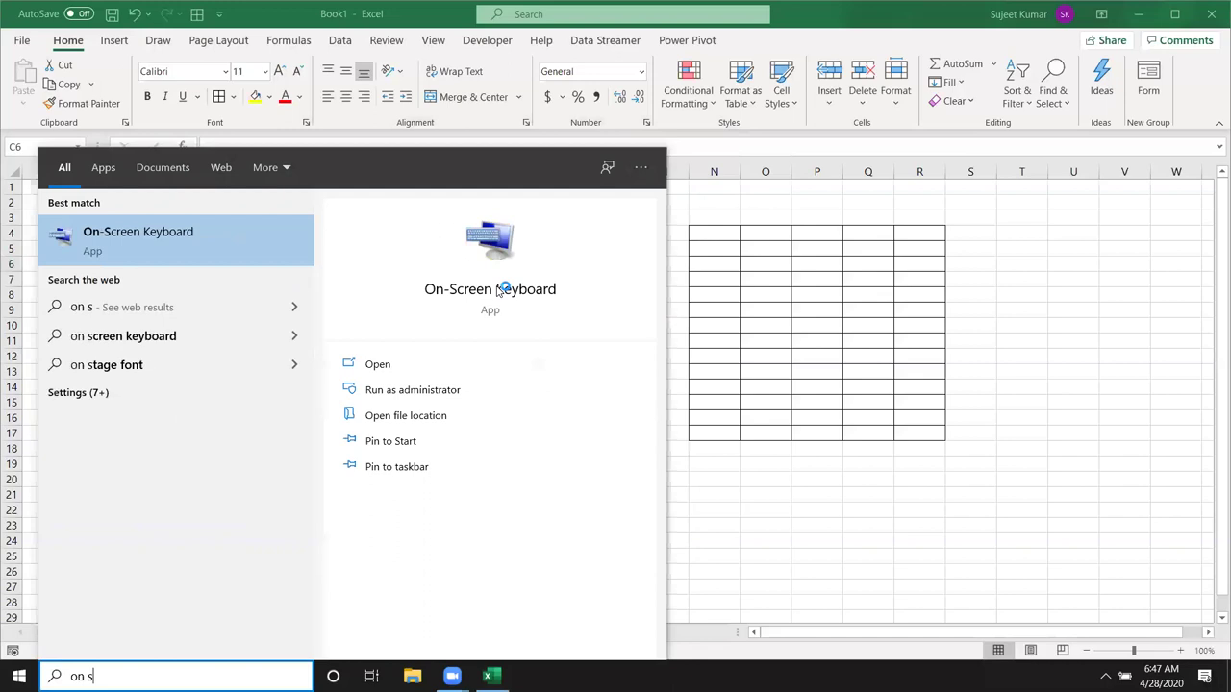
# Open On-Screen Keyboard, dismiss Chrome's restore prompt, close the keyboard, and load google.com
pyautogui.click(497, 298)
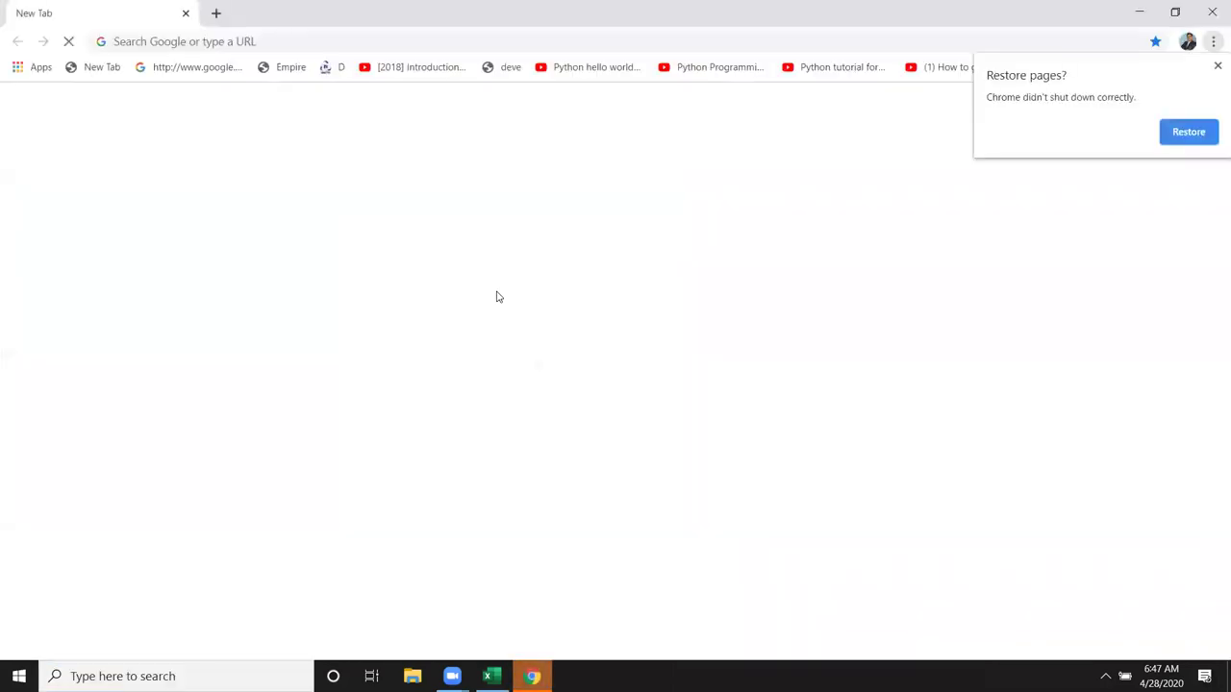
pyautogui.click(1216, 67)
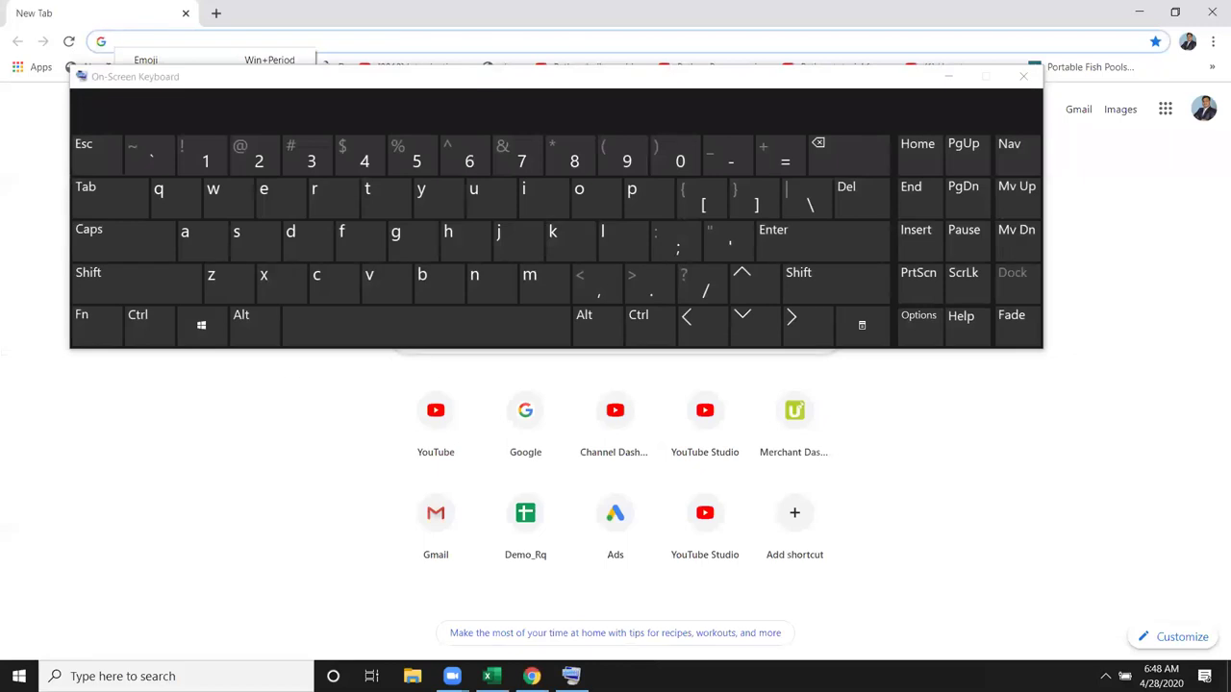
pyautogui.click(1024, 81)
pyautogui.click(1024, 81)
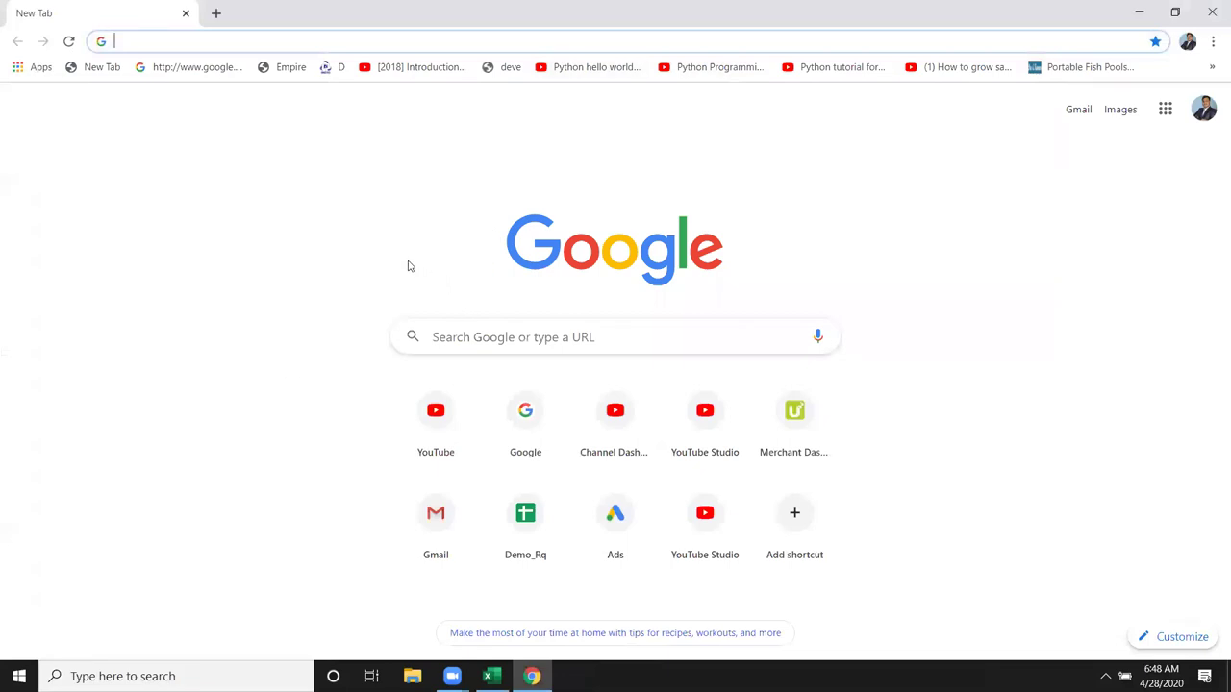
pyautogui.write('go')
pyautogui.press('Return')
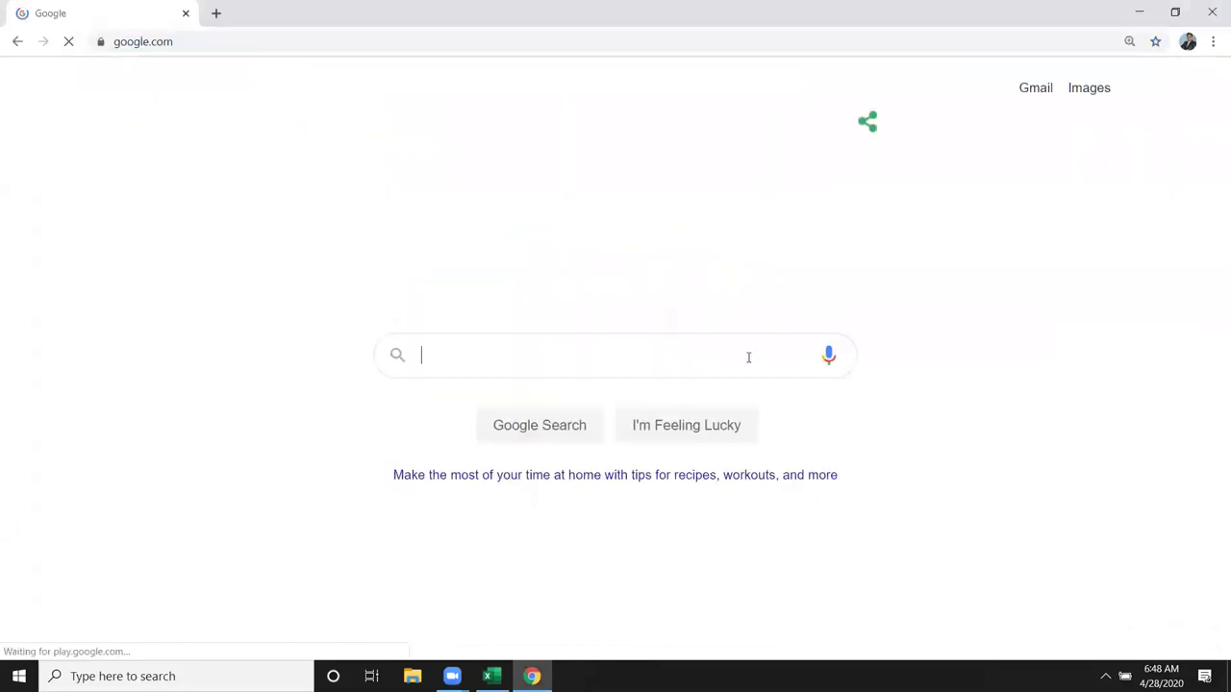
# Search Google for 'laptop keyboard', correcting a typo along the way
pyautogui.write('lap')
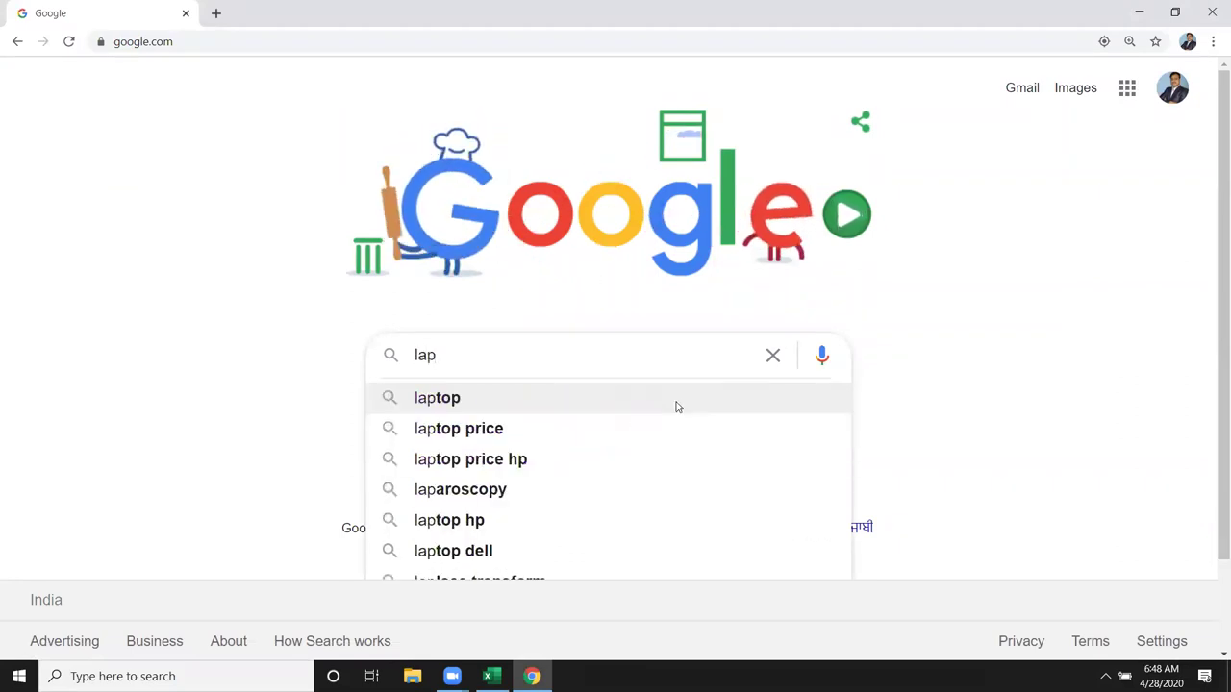
pyautogui.press('Down')
pyautogui.press('Down')
pyautogui.press('Up')
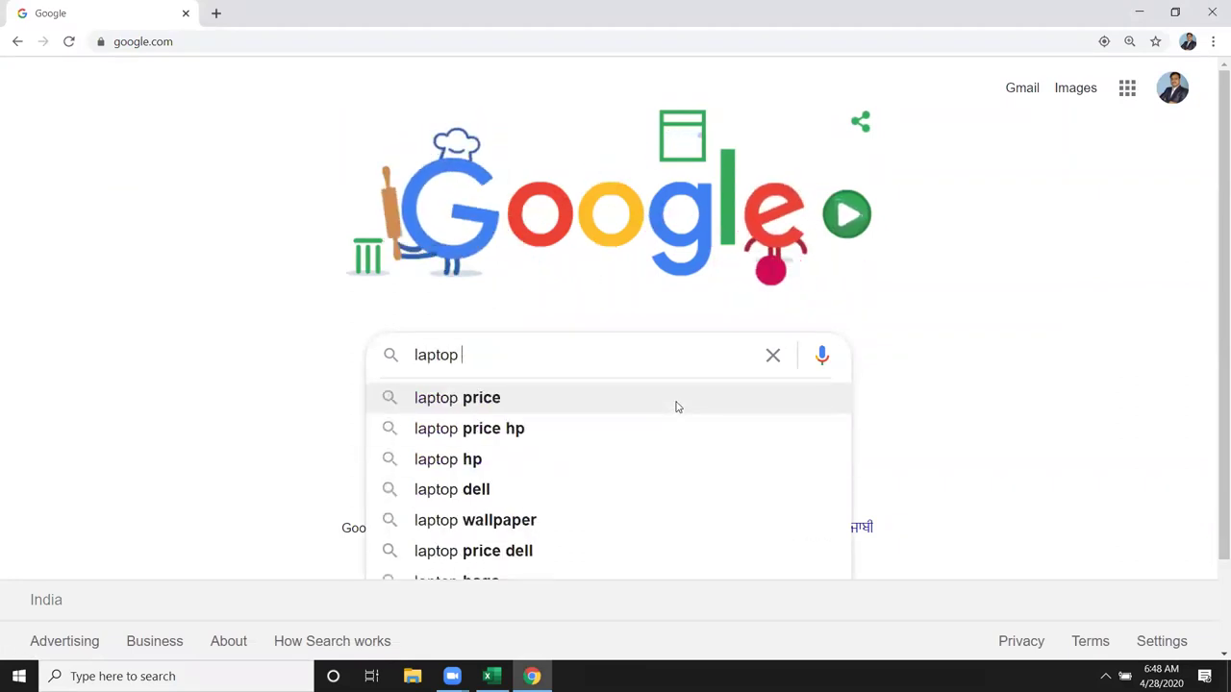
pyautogui.write('ke')
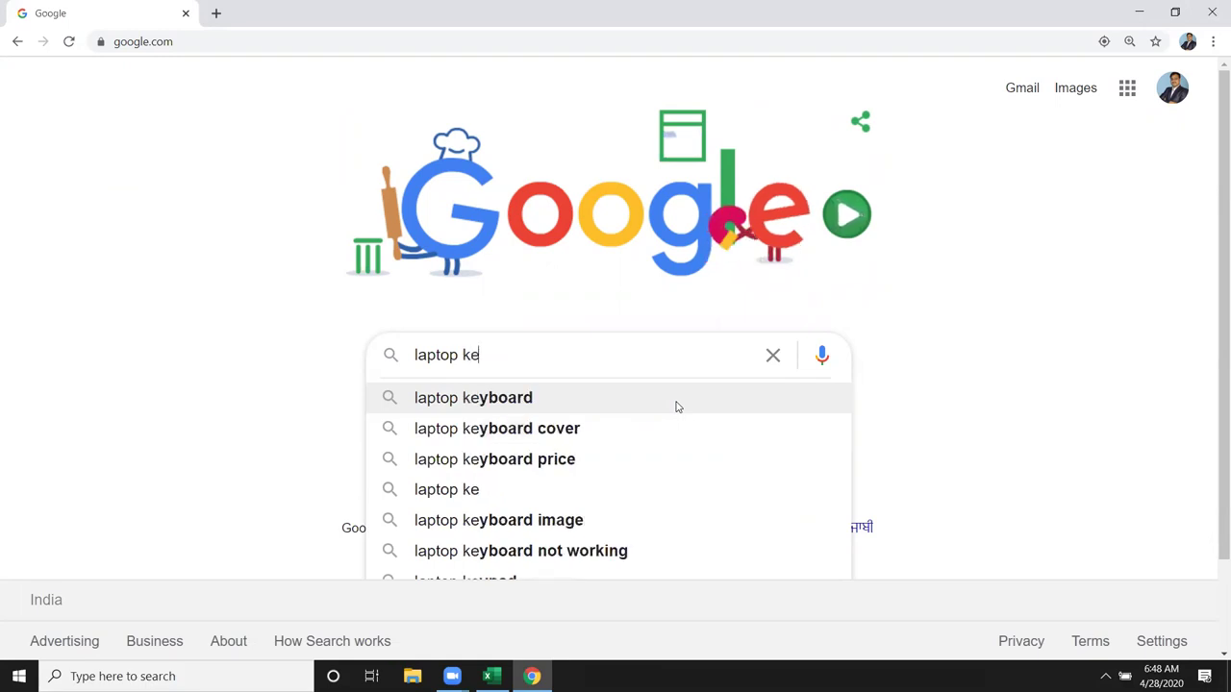
pyautogui.write('y')
pyautogui.click(676, 406)
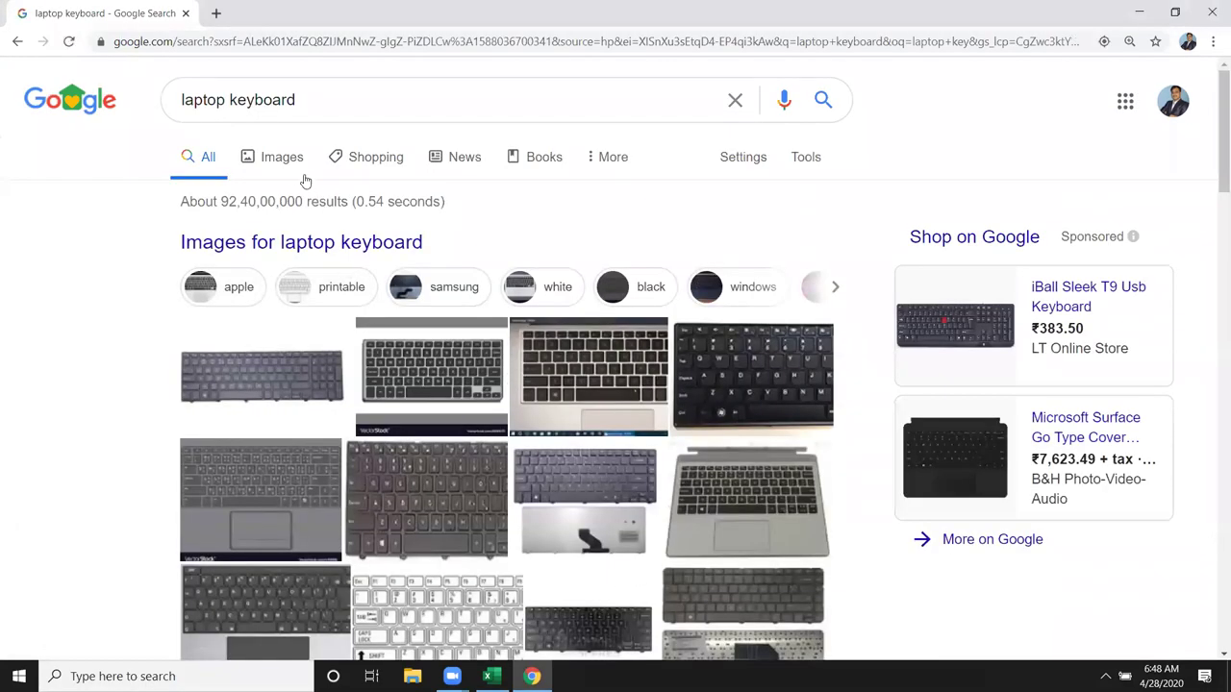
# Browse the laptop keyboard image results and preview the US Thai keyboard image
pyautogui.click(281, 159)
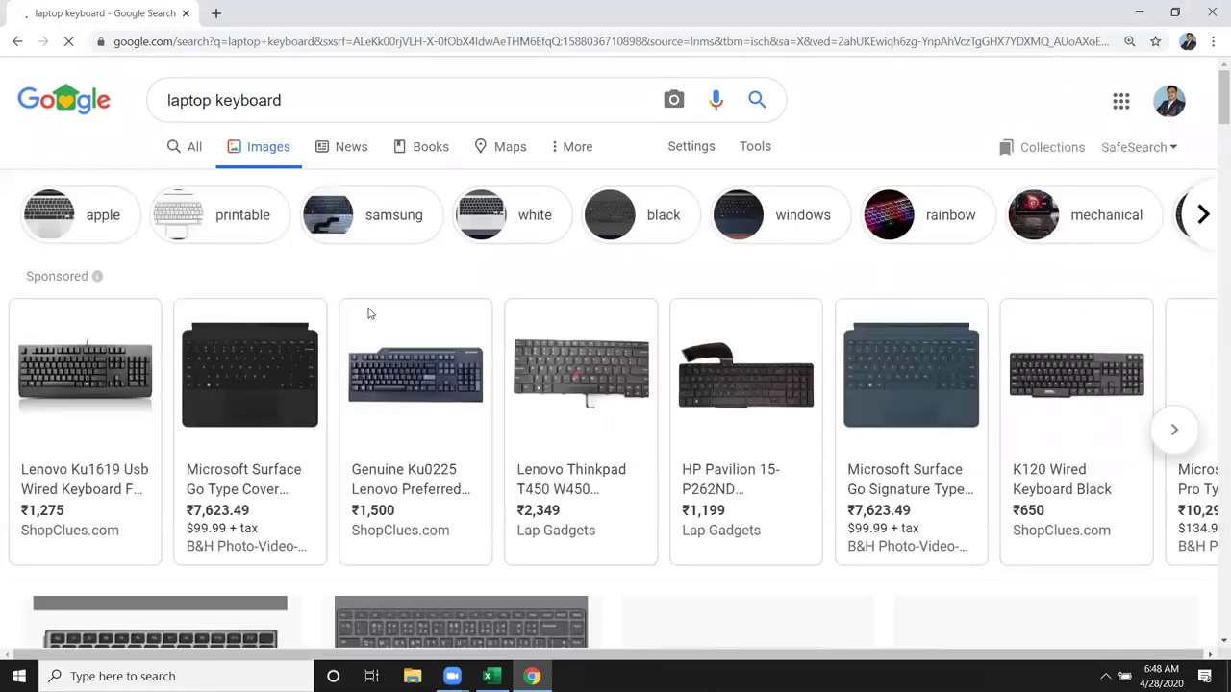
pyautogui.scroll(-1, 458, 469)
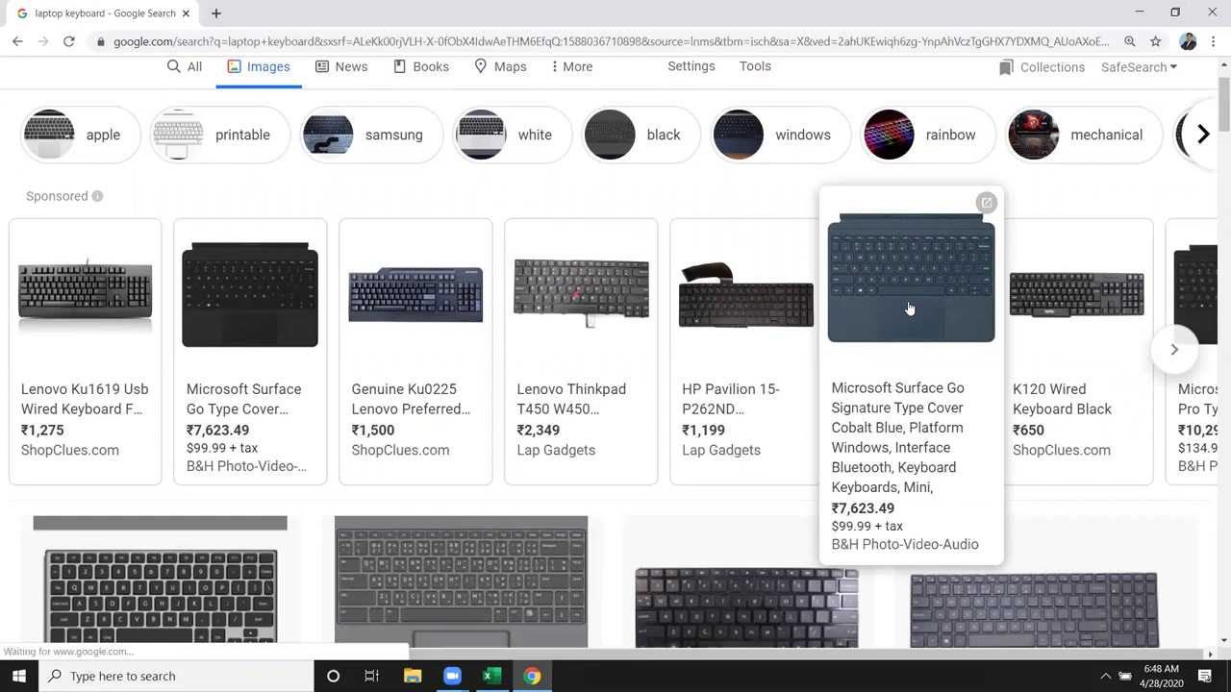
pyautogui.scroll(-1, 908, 310)
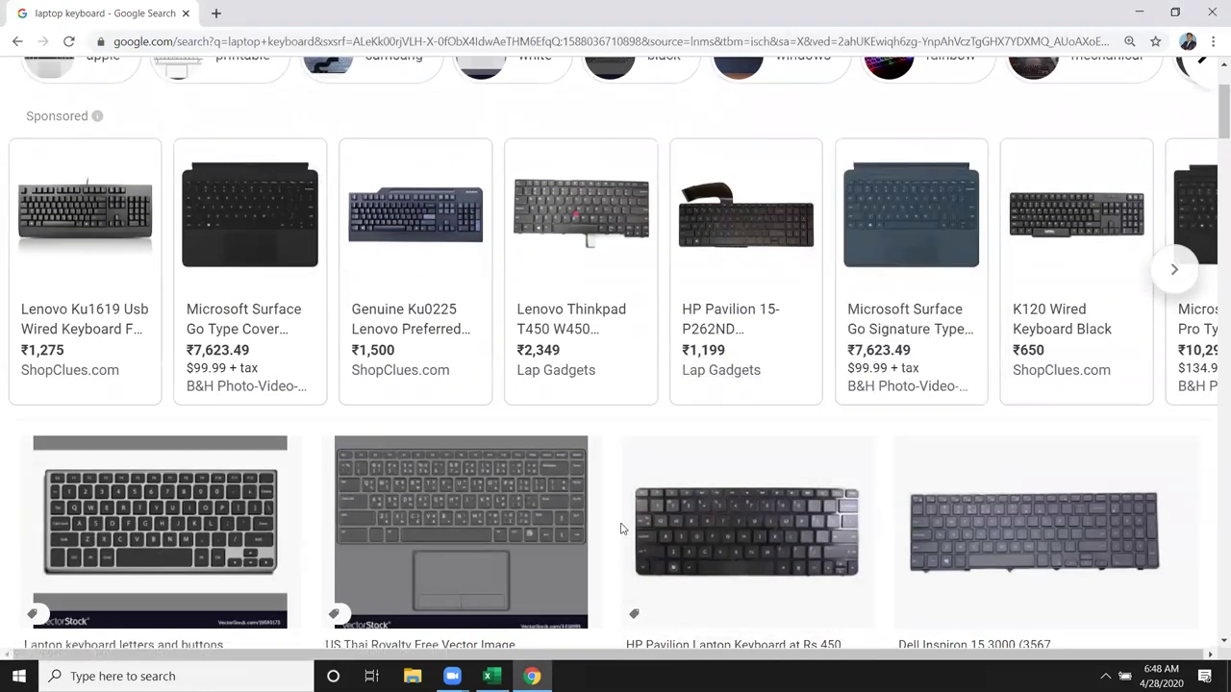
pyautogui.scroll(-1, 620, 525)
pyautogui.click(533, 470)
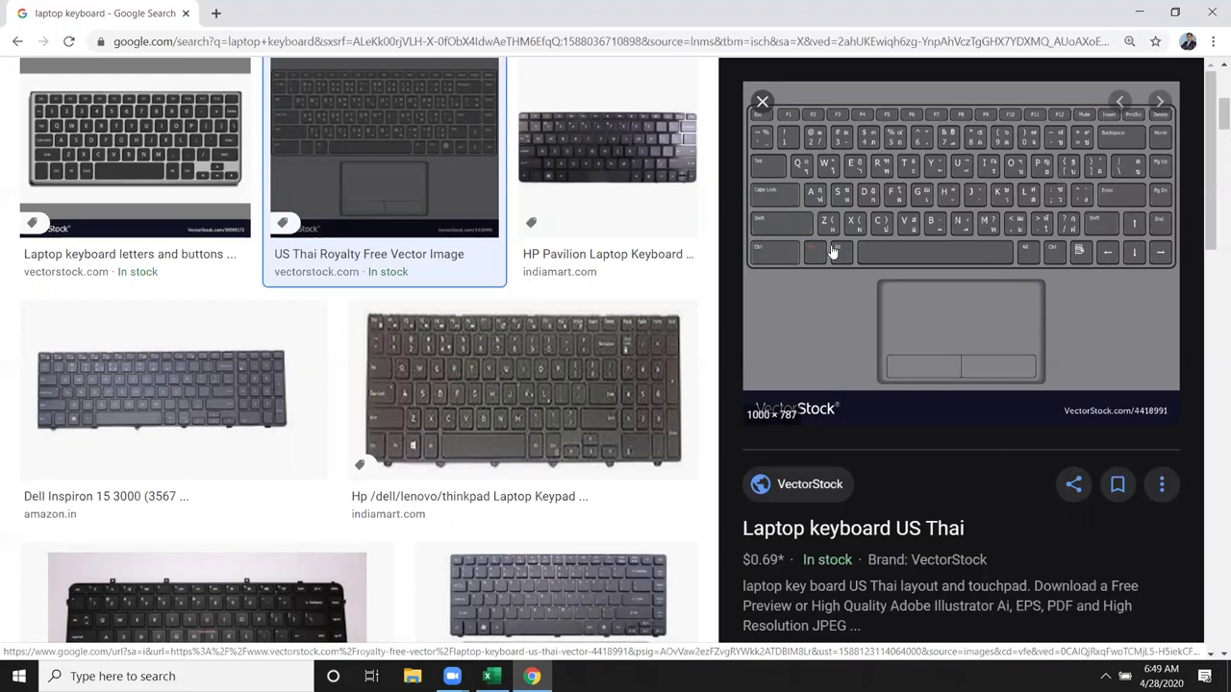
pyautogui.press('Escape')
pyautogui.scroll(10, 452, 260)
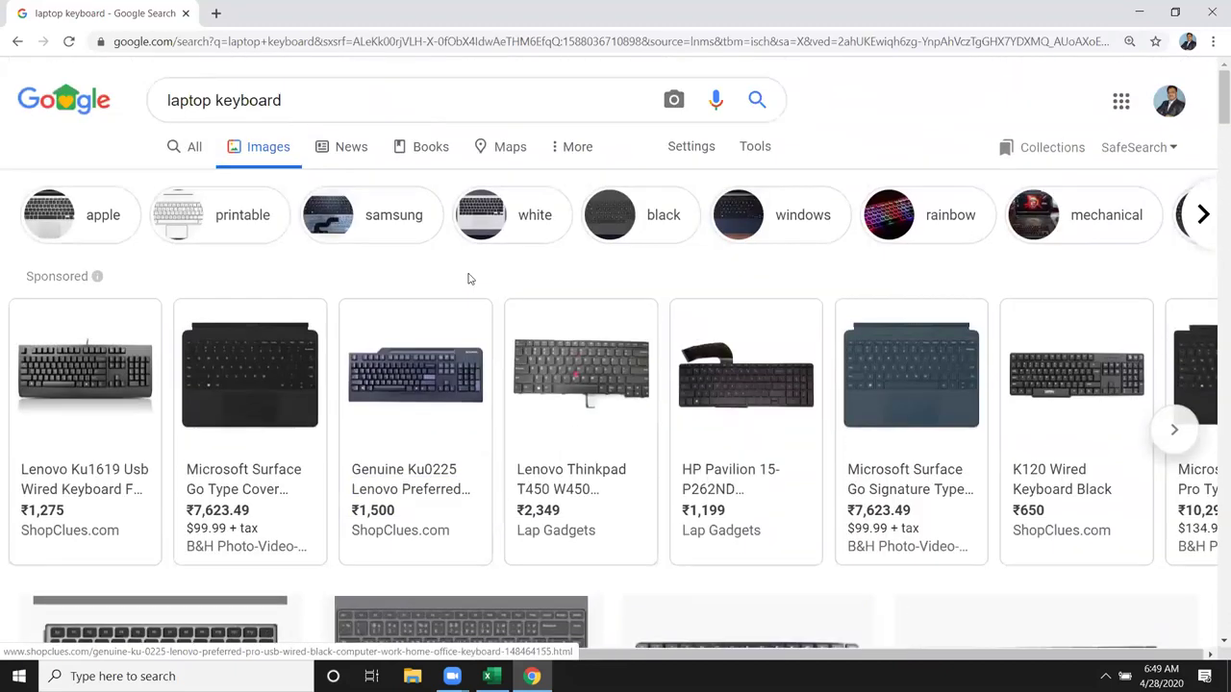
# Change the search to 'lenovo laptop keyboard' and run it
pyautogui.click(169, 100)
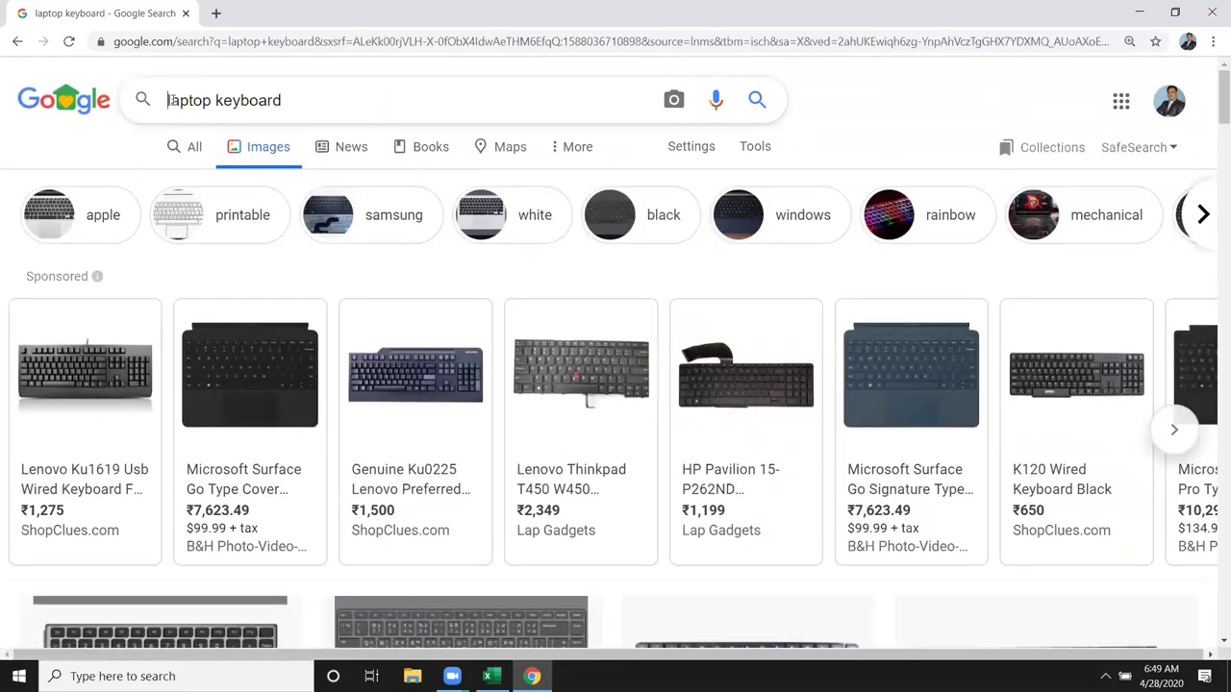
pyautogui.write('lev')
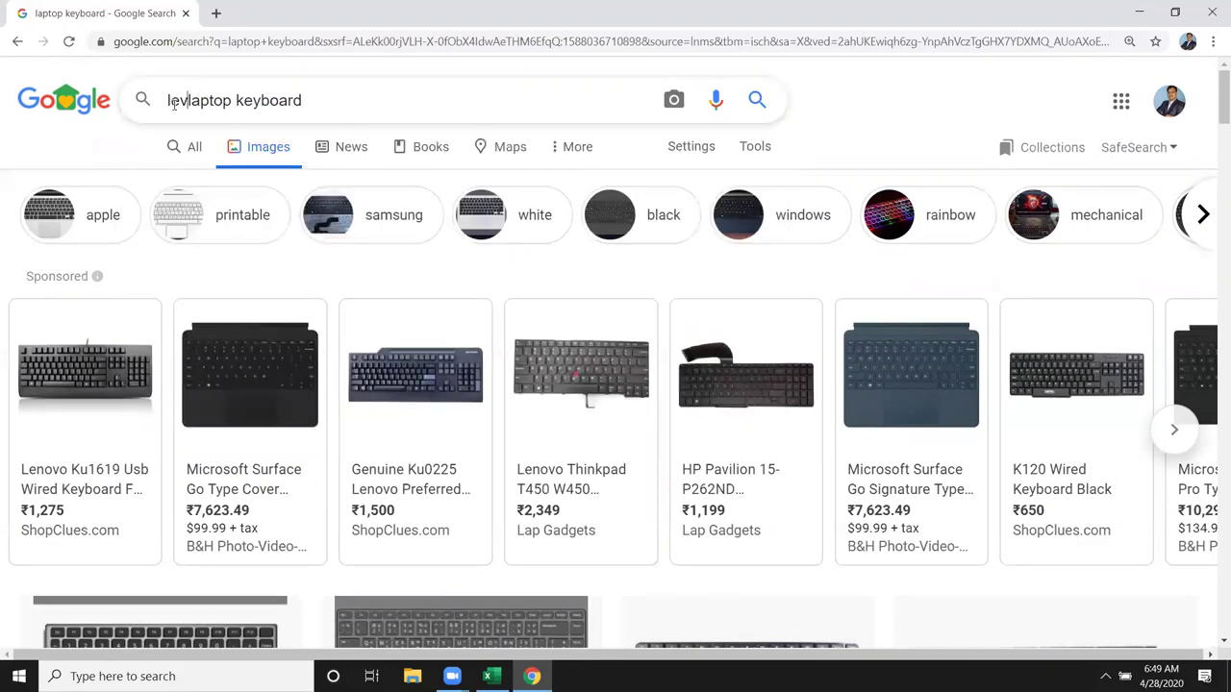
pyautogui.press('BackSpace')
pyautogui.write('novo')
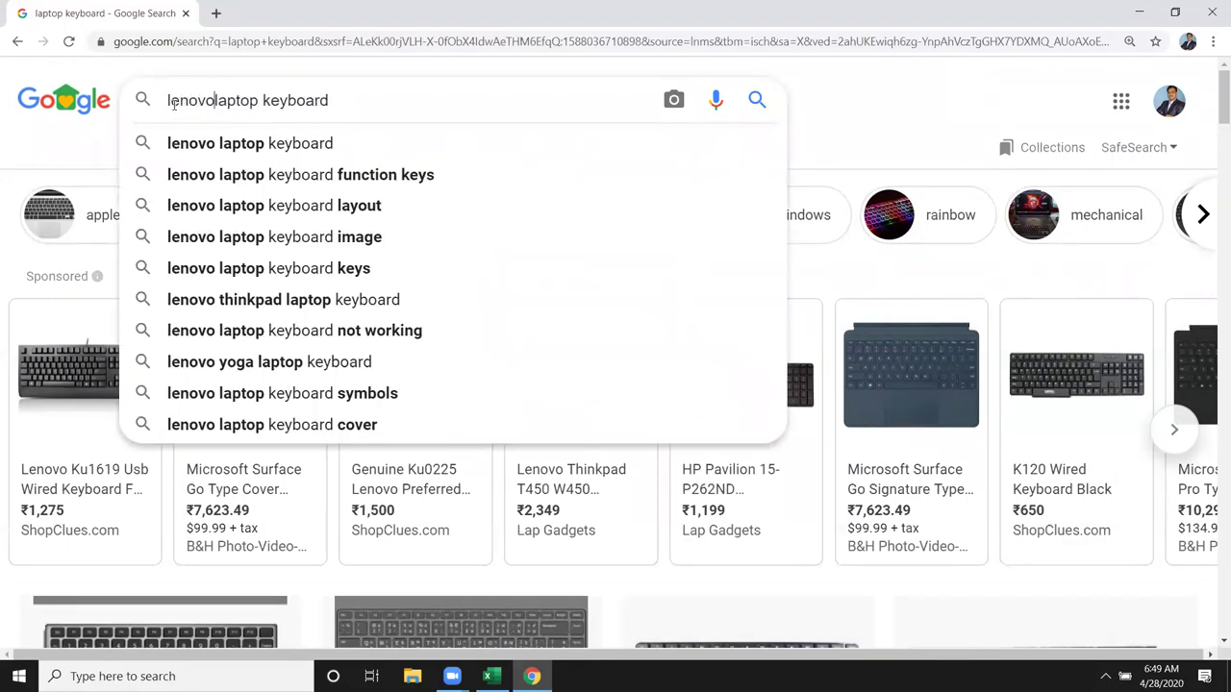
pyautogui.click(240, 144)
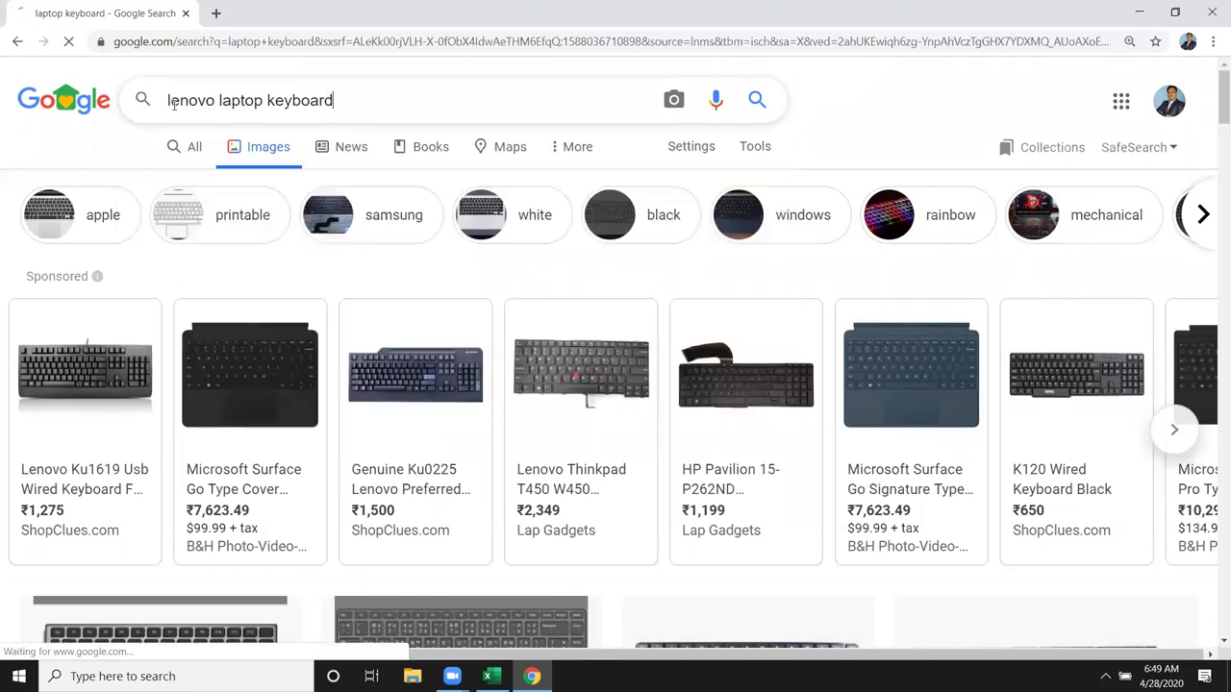
# Scroll through the lenovo laptop keyboard image results
pyautogui.scroll(-3, 564, 572)
pyautogui.scroll(-2, 577, 541)
pyautogui.scroll(5, 577, 539)
pyautogui.scroll(-3, 448, 317)
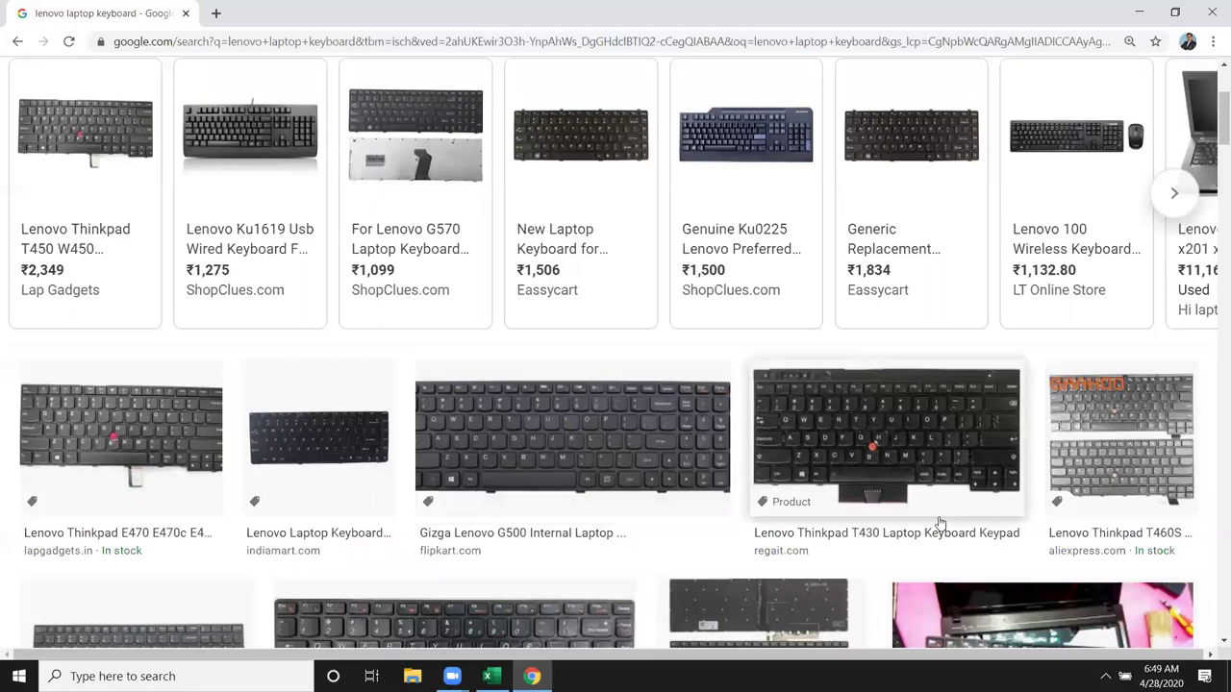
pyautogui.scroll(-3, 700, 522)
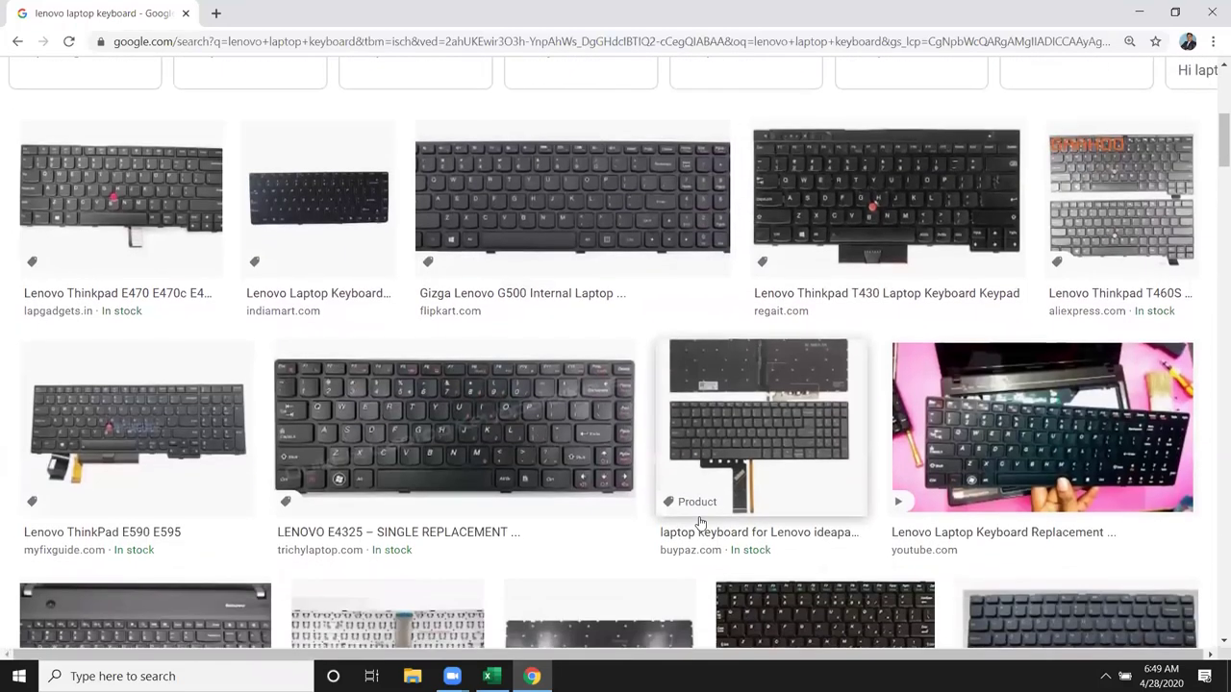
pyautogui.scroll(-3, 700, 523)
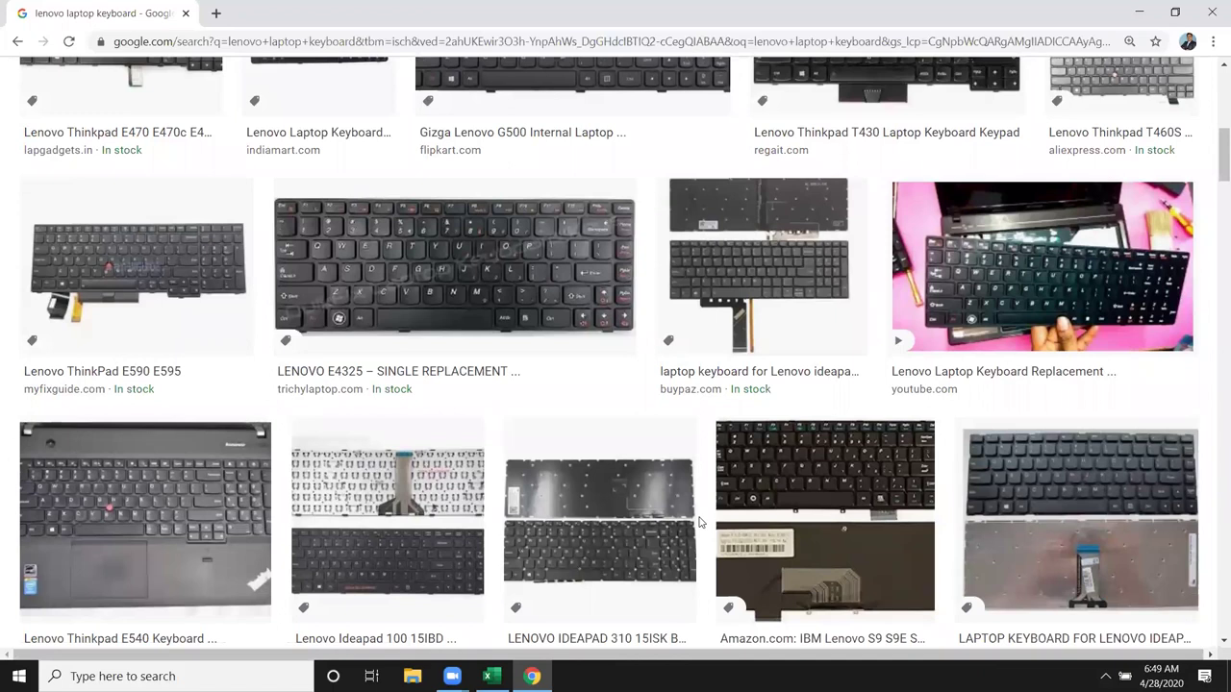
pyautogui.scroll(-4, 700, 522)
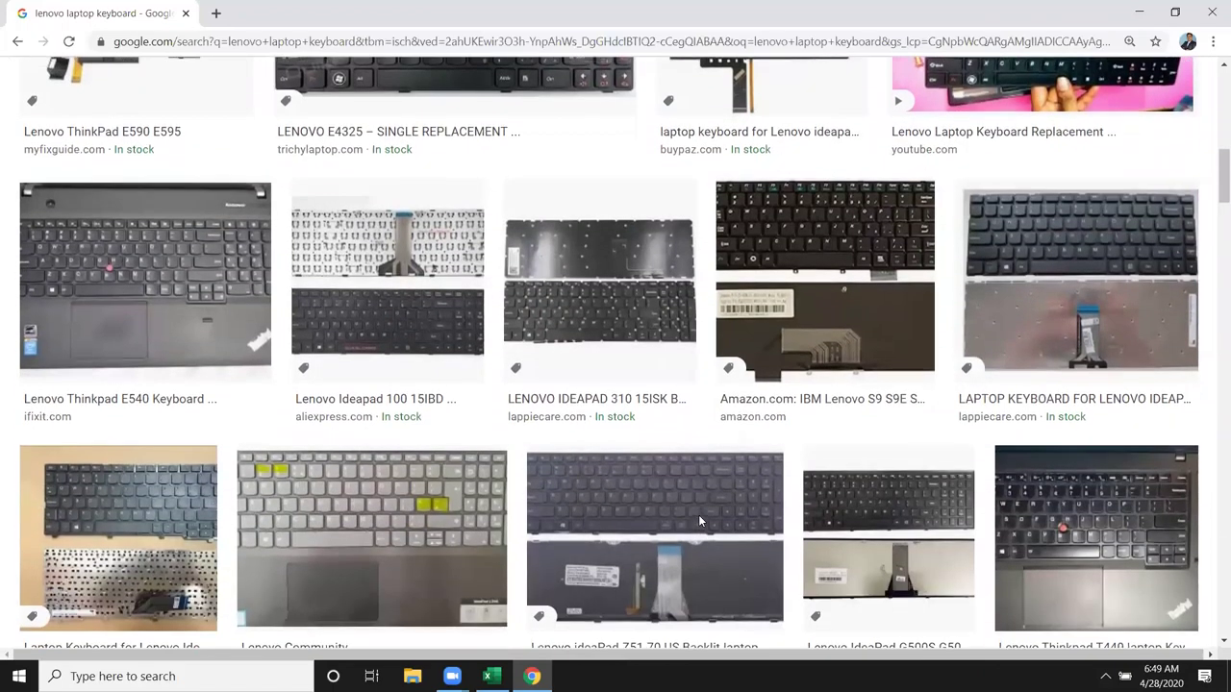
pyautogui.scroll(-2, 700, 521)
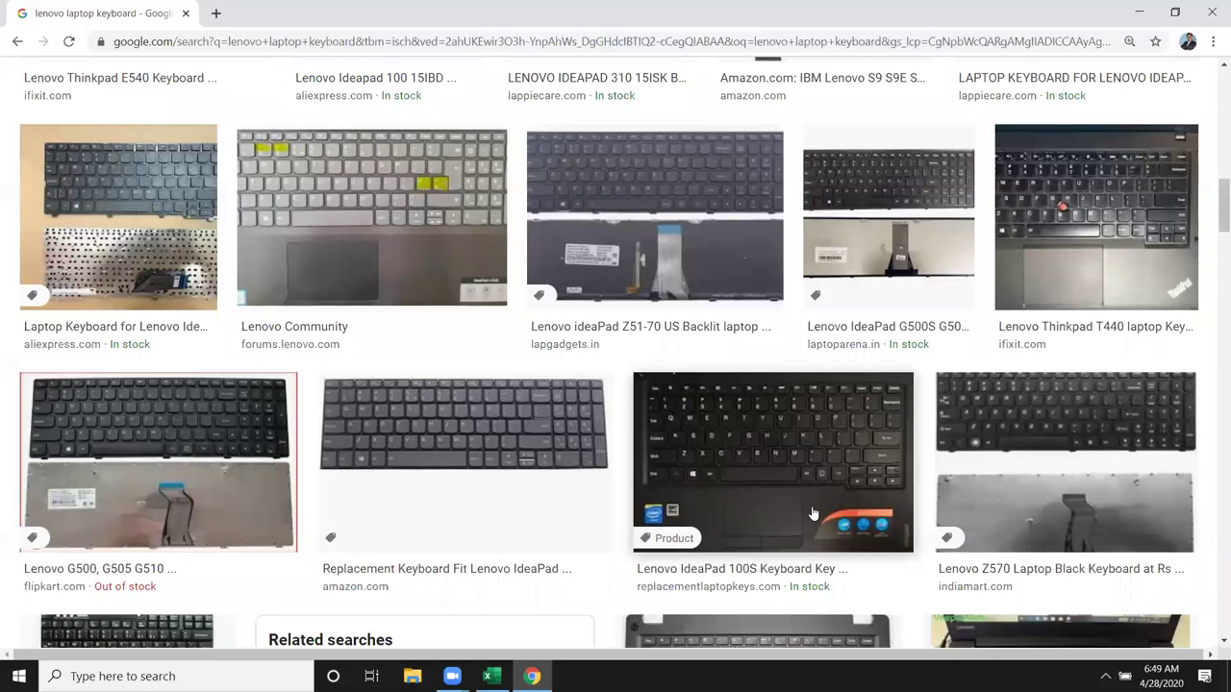
pyautogui.scroll(-3, 418, 510)
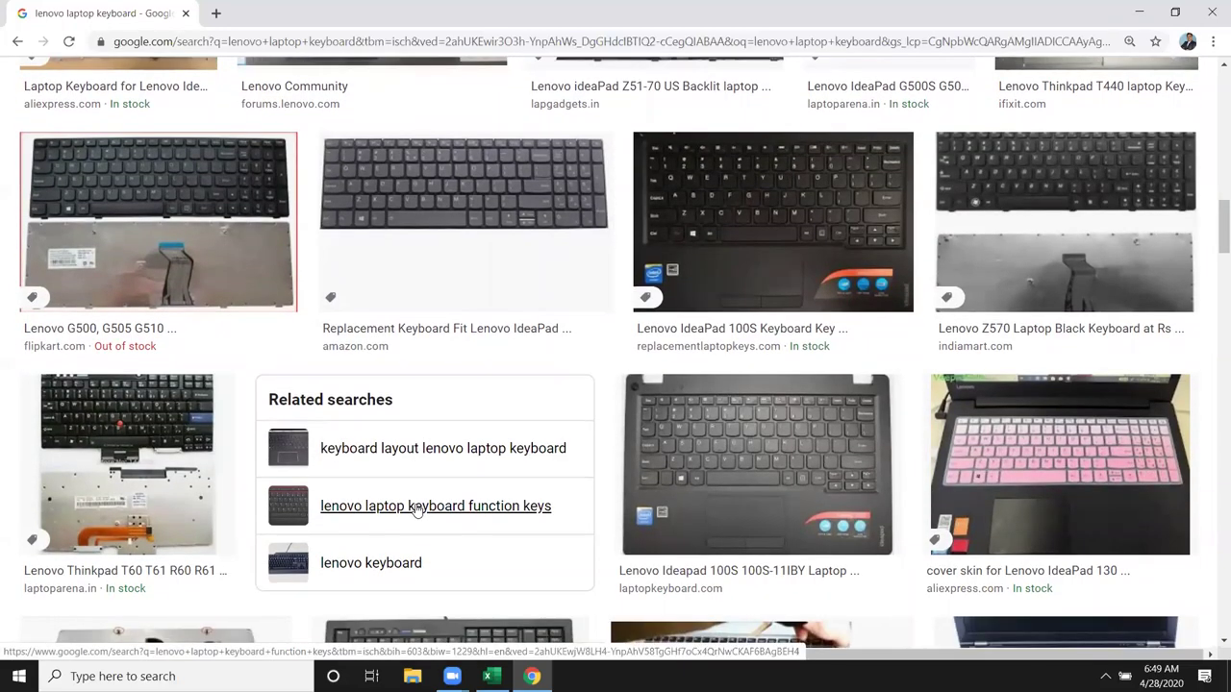
pyautogui.scroll(-3, 416, 510)
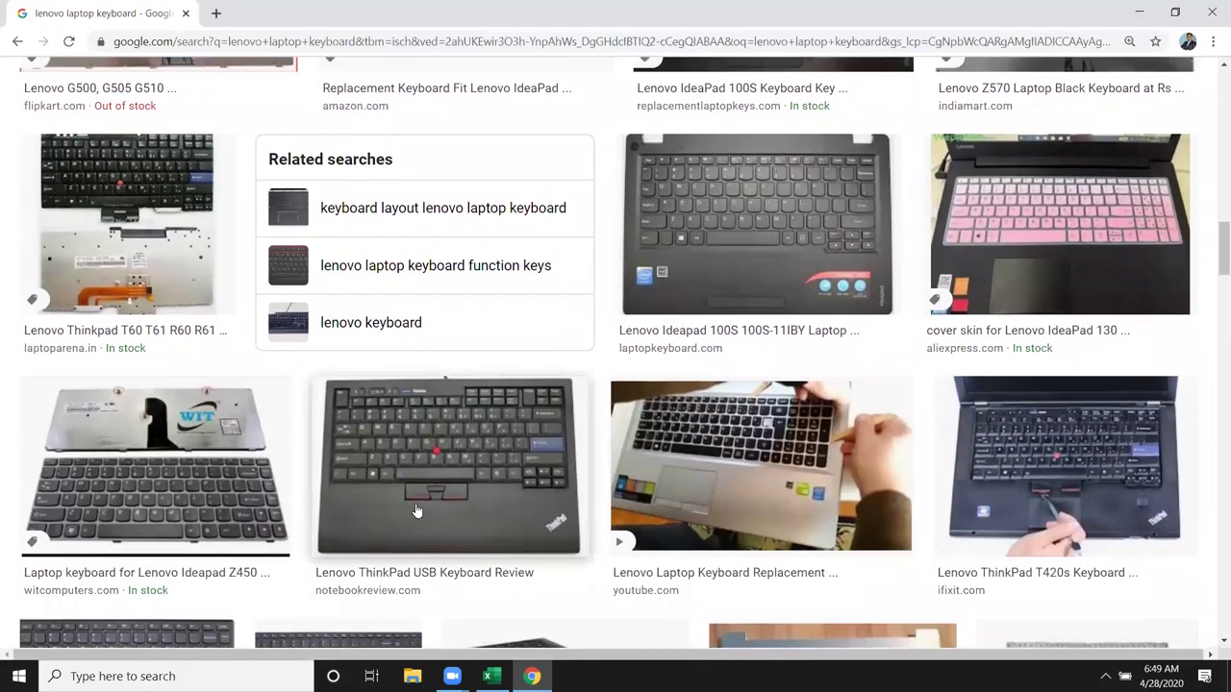
pyautogui.scroll(-1, 416, 510)
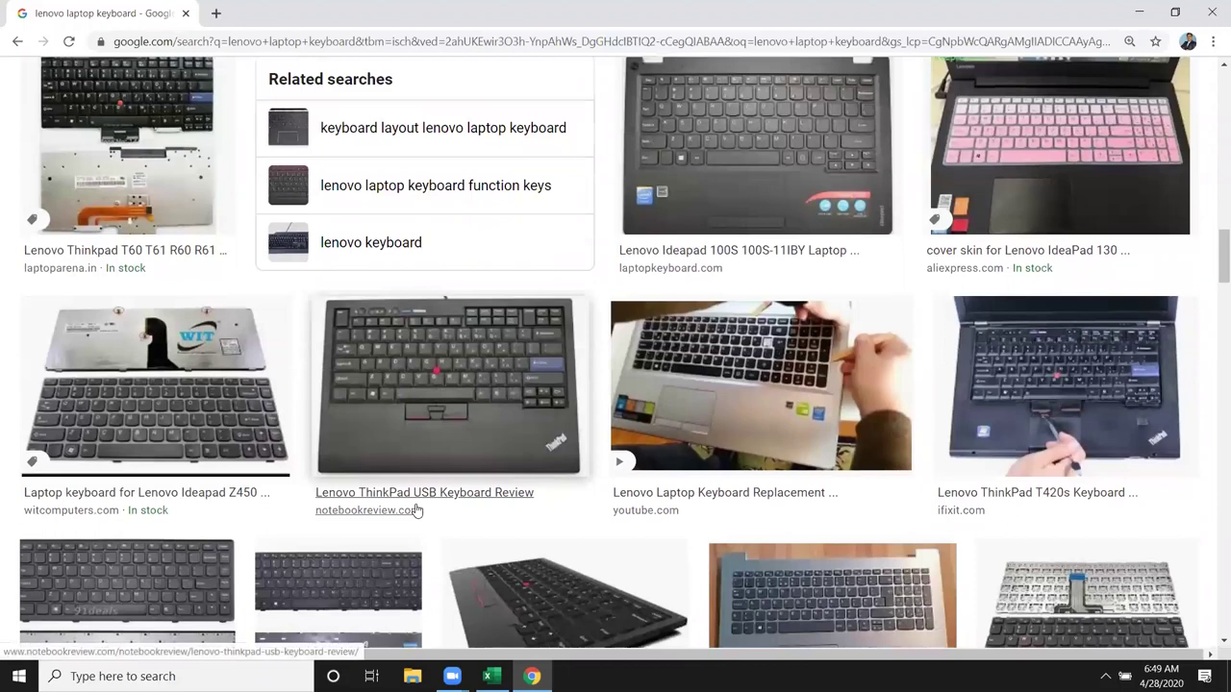
pyautogui.scroll(2, 416, 510)
pyautogui.scroll(2, 417, 510)
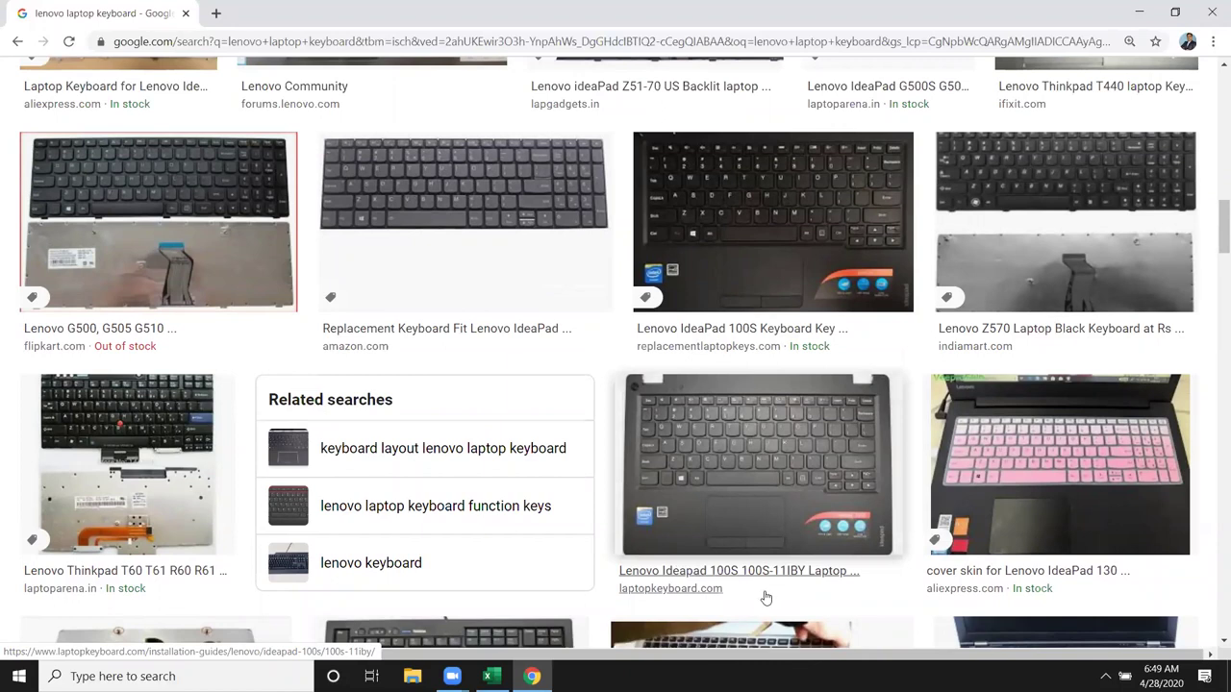
pyautogui.scroll(1, 766, 598)
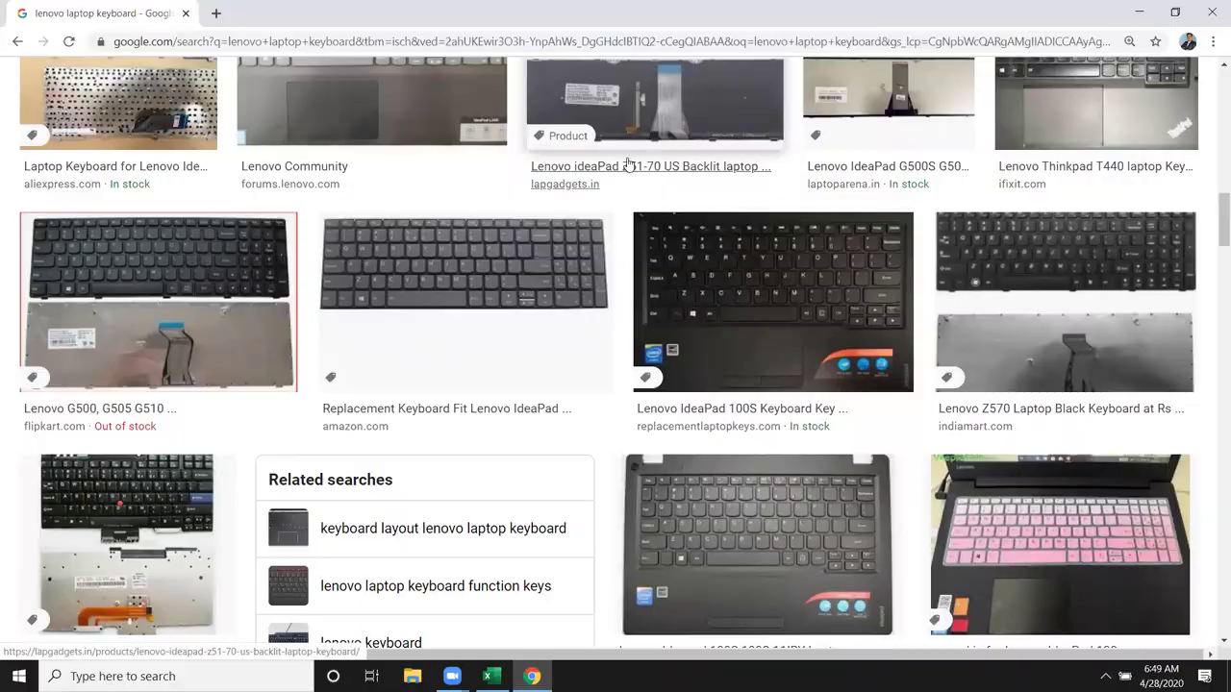
# Hide the browser to show the desktop and dismiss the desktop context menu
pyautogui.press('super+d')
pyautogui.rightClick(533, 214)
pyautogui.click(585, 272)
# Bring Excel forward, select cells across the first table, then pick L14, L9, M8 and P9
pyautogui.click(481, 666)
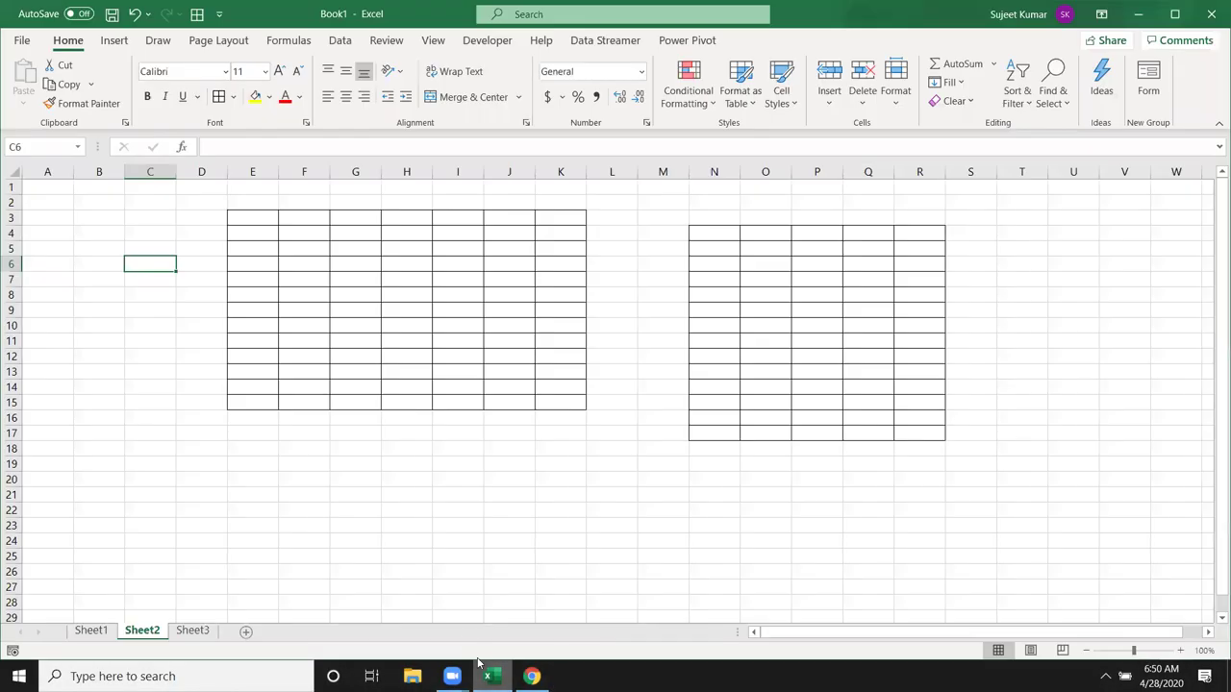
pyautogui.moveTo(235, 213); pyautogui.dragTo(591, 396)
pyautogui.click(627, 386)
pyautogui.click(629, 310)
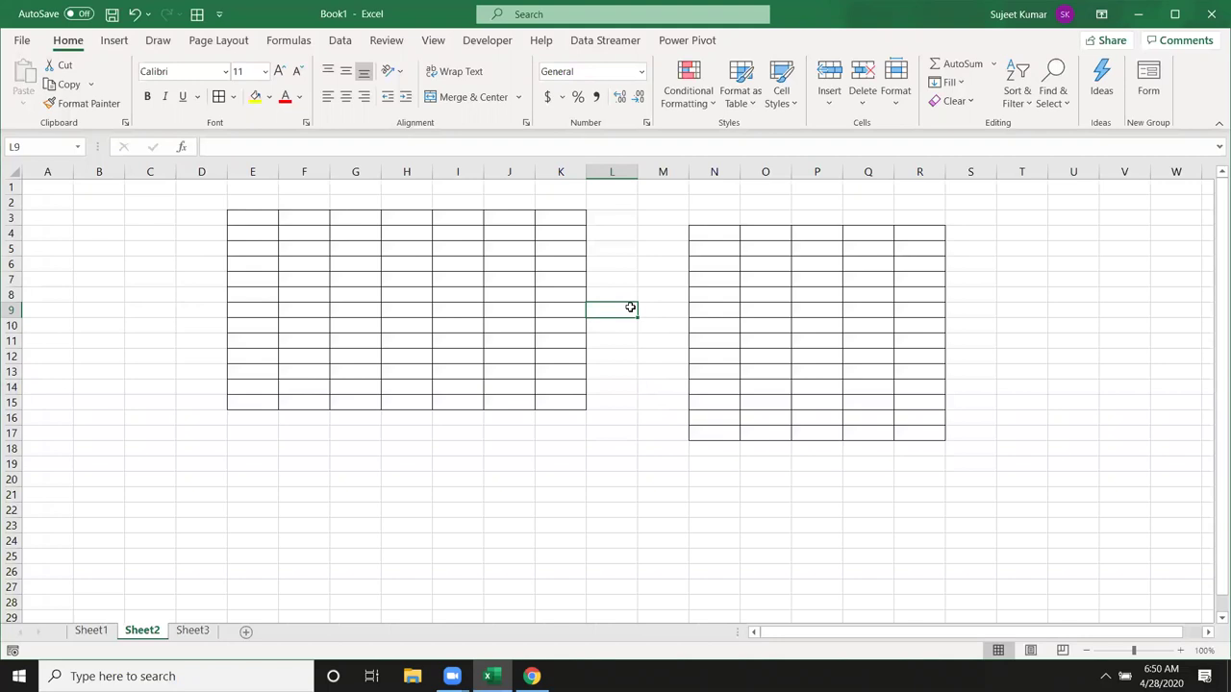
pyautogui.click(666, 297)
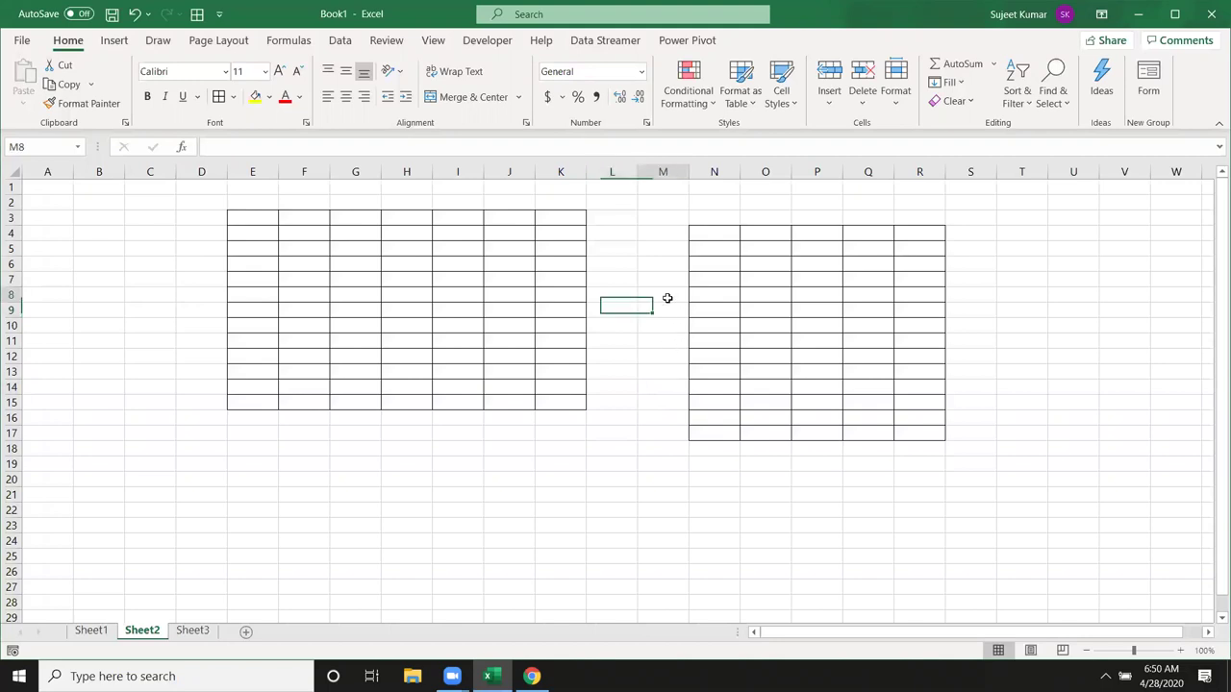
pyautogui.click(814, 313)
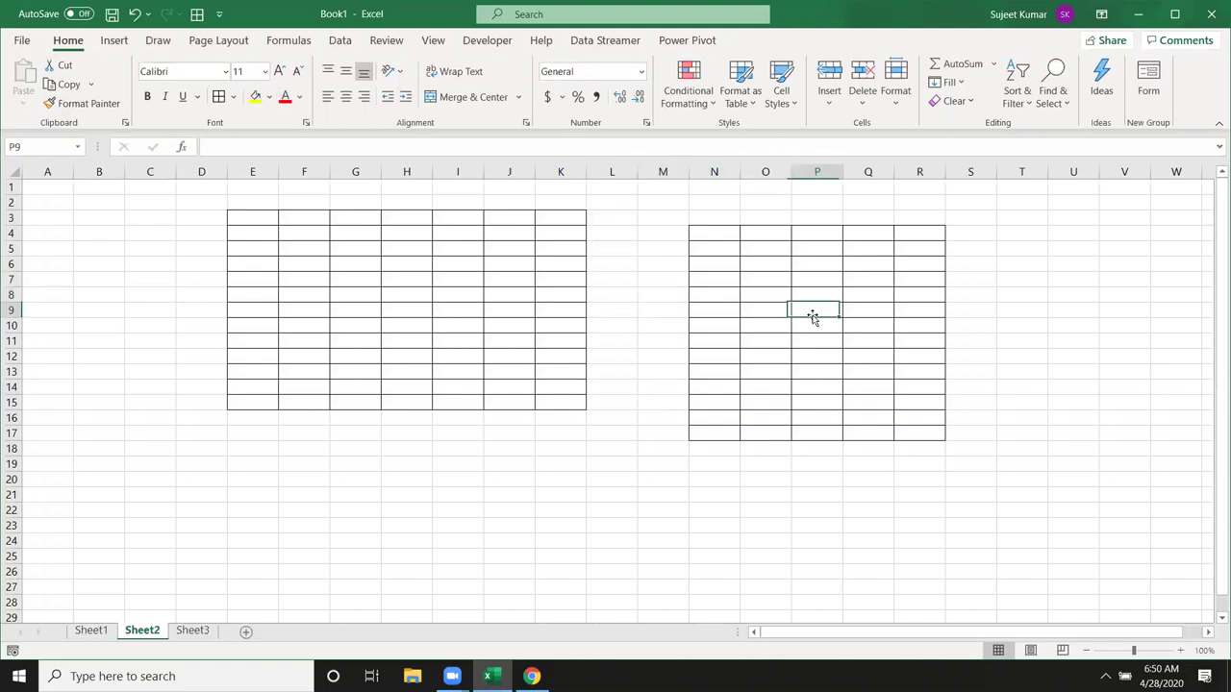
# Open the File start page and go straight back to Sheet2
pyautogui.click(24, 44)
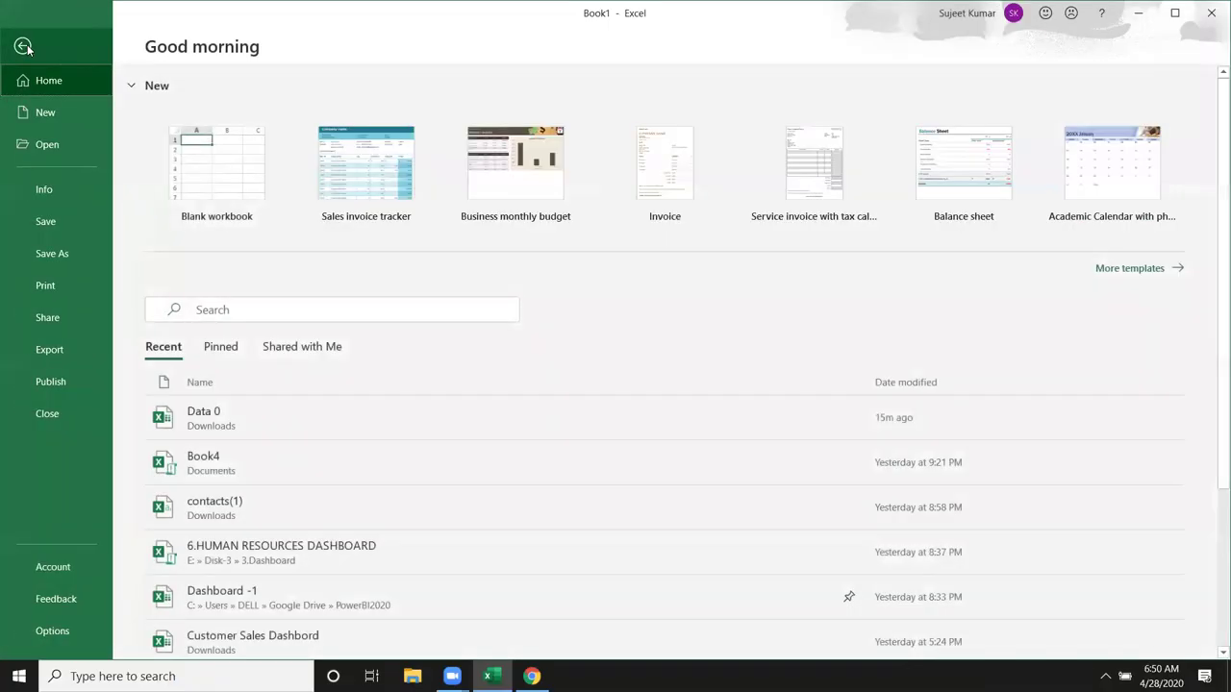
pyautogui.click(23, 46)
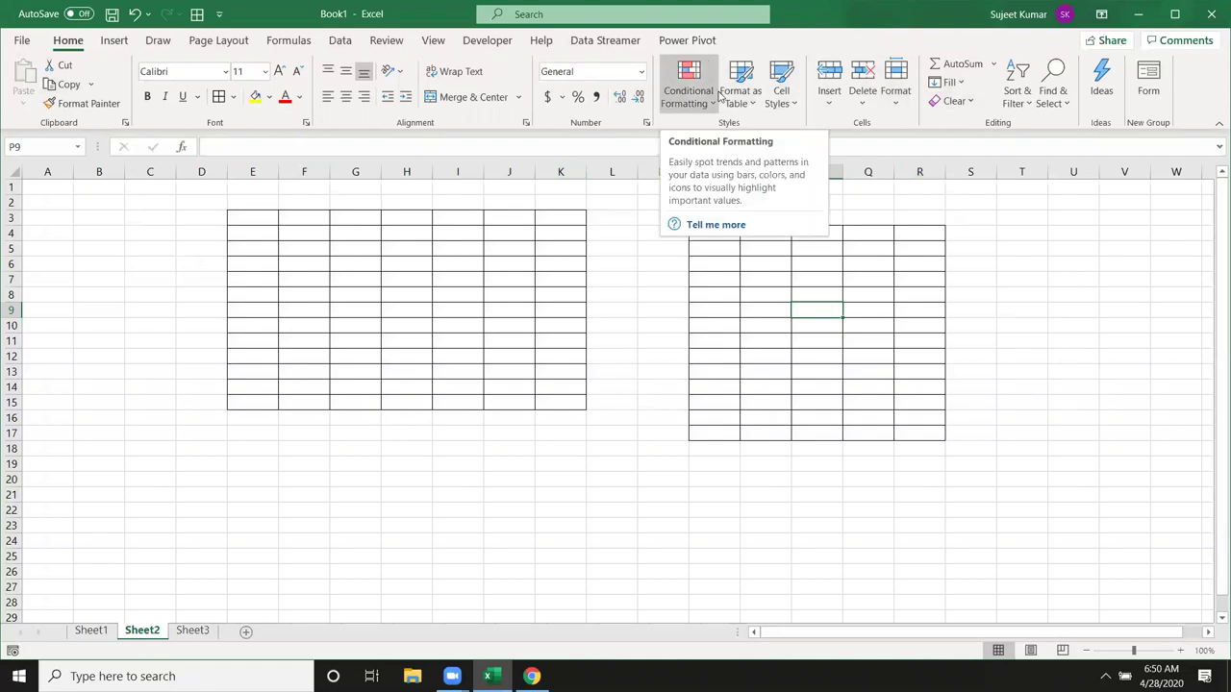
# Select cell N9, then the range M2:S19 surrounding the N4:R17 table
pyautogui.click(736, 311)
pyautogui.moveTo(673, 204); pyautogui.dragTo(958, 453)
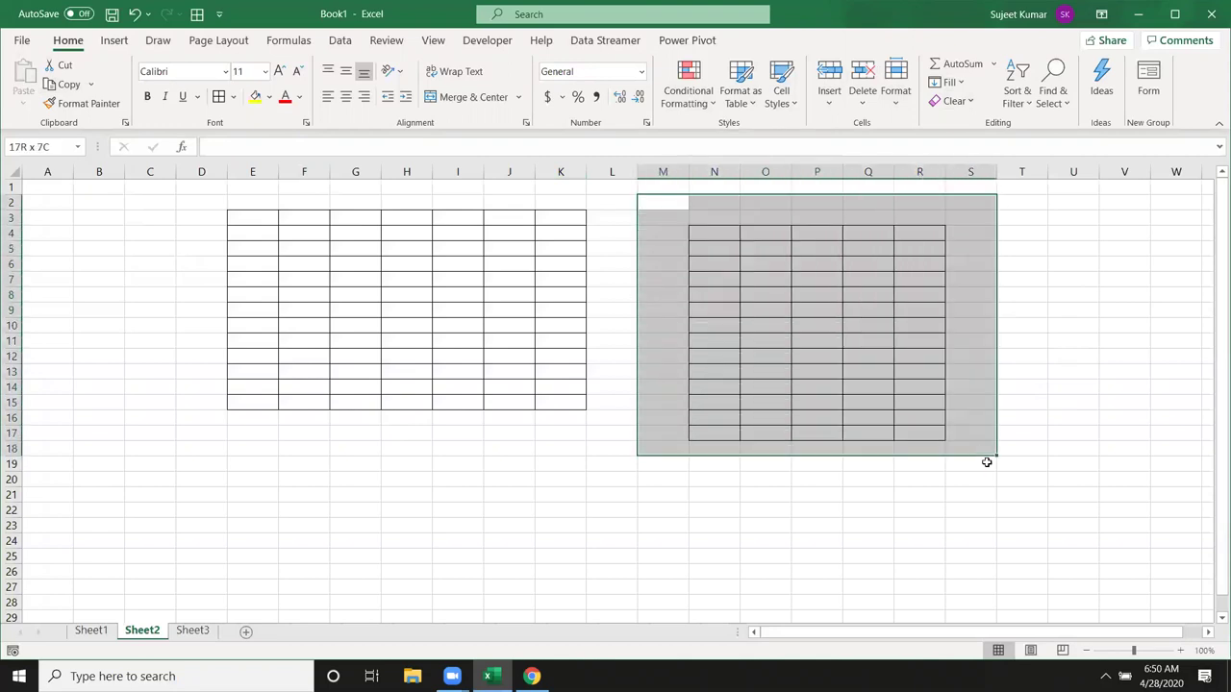